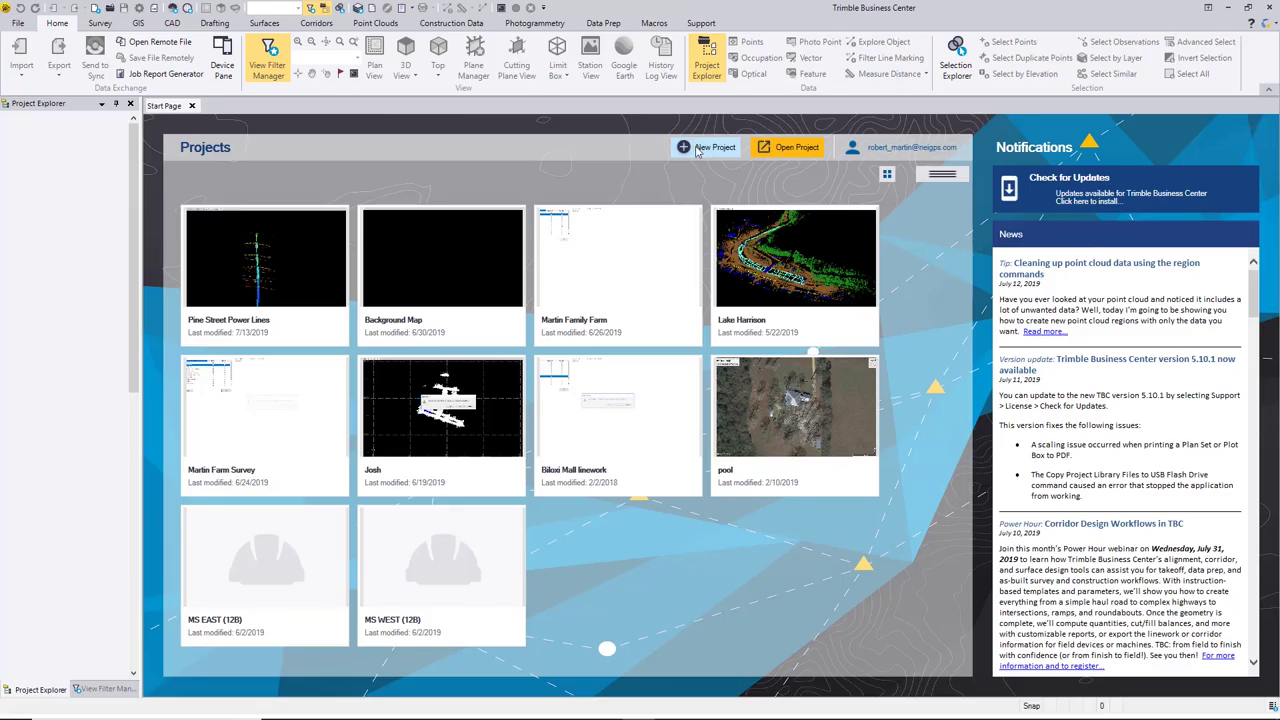
Step: Create a new project from the US Survey Foot template with plan view gridlines turned off
click(698, 152)
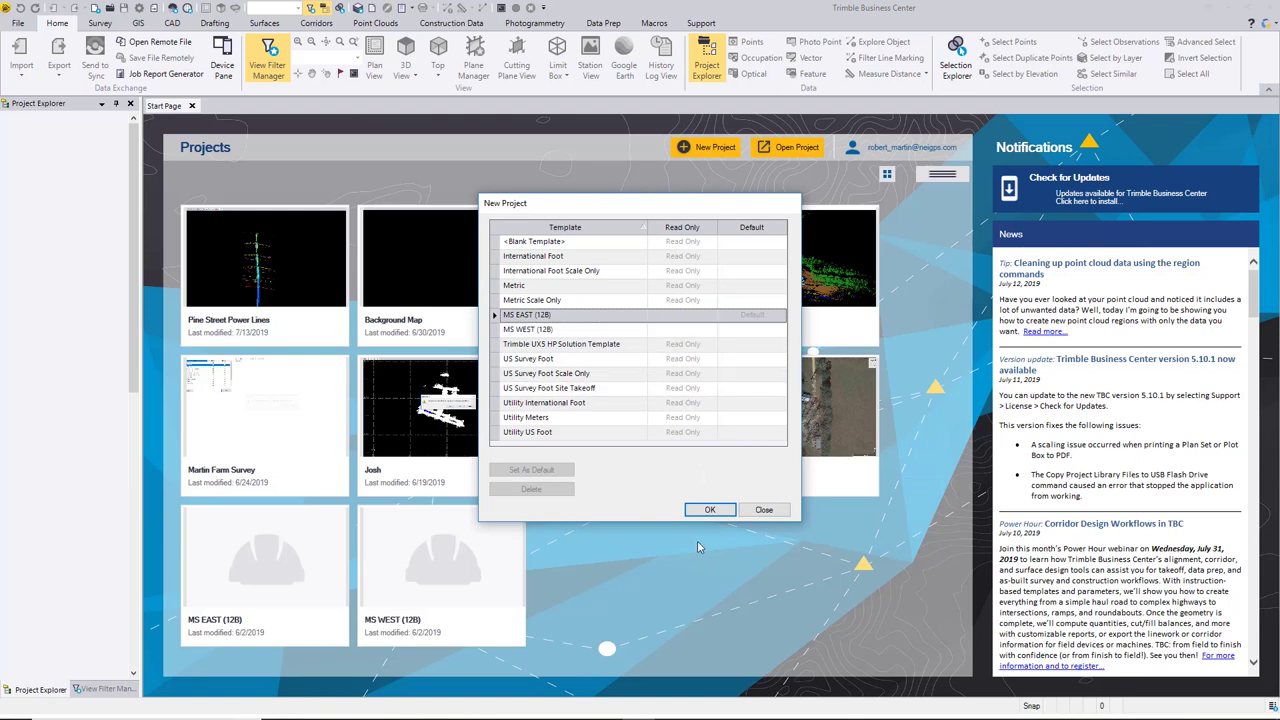
click(538, 362)
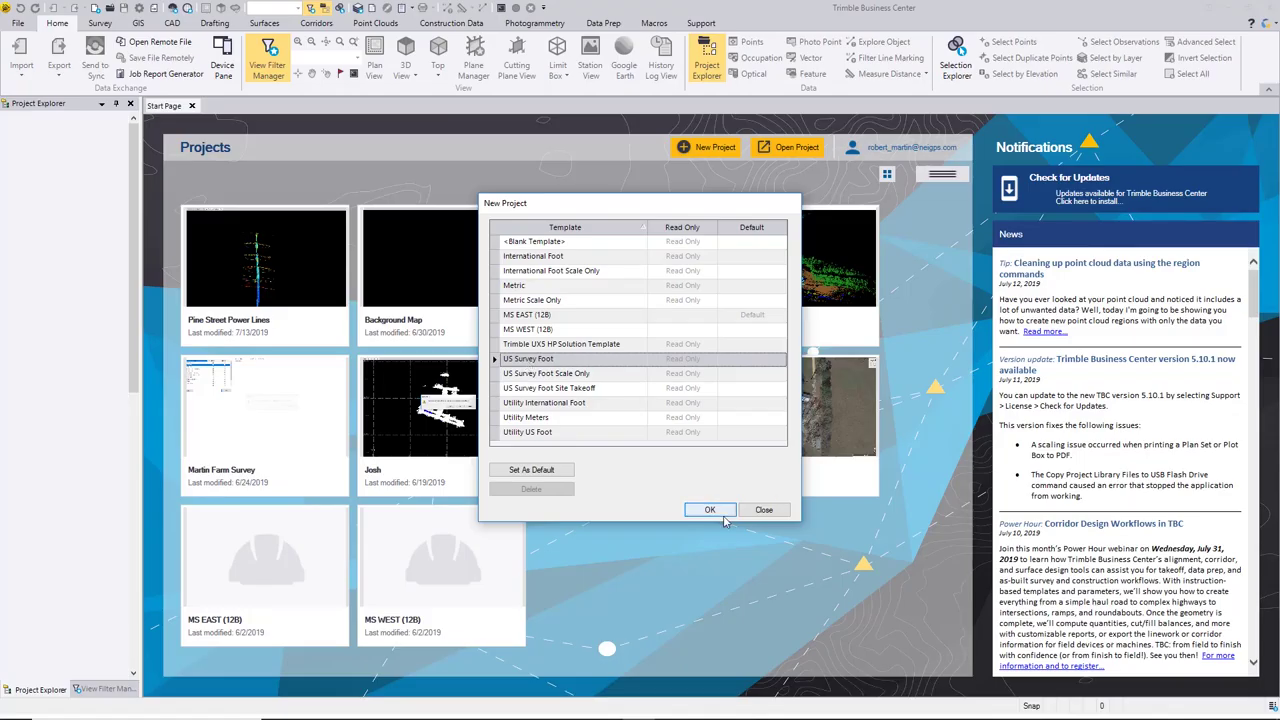
click(722, 514)
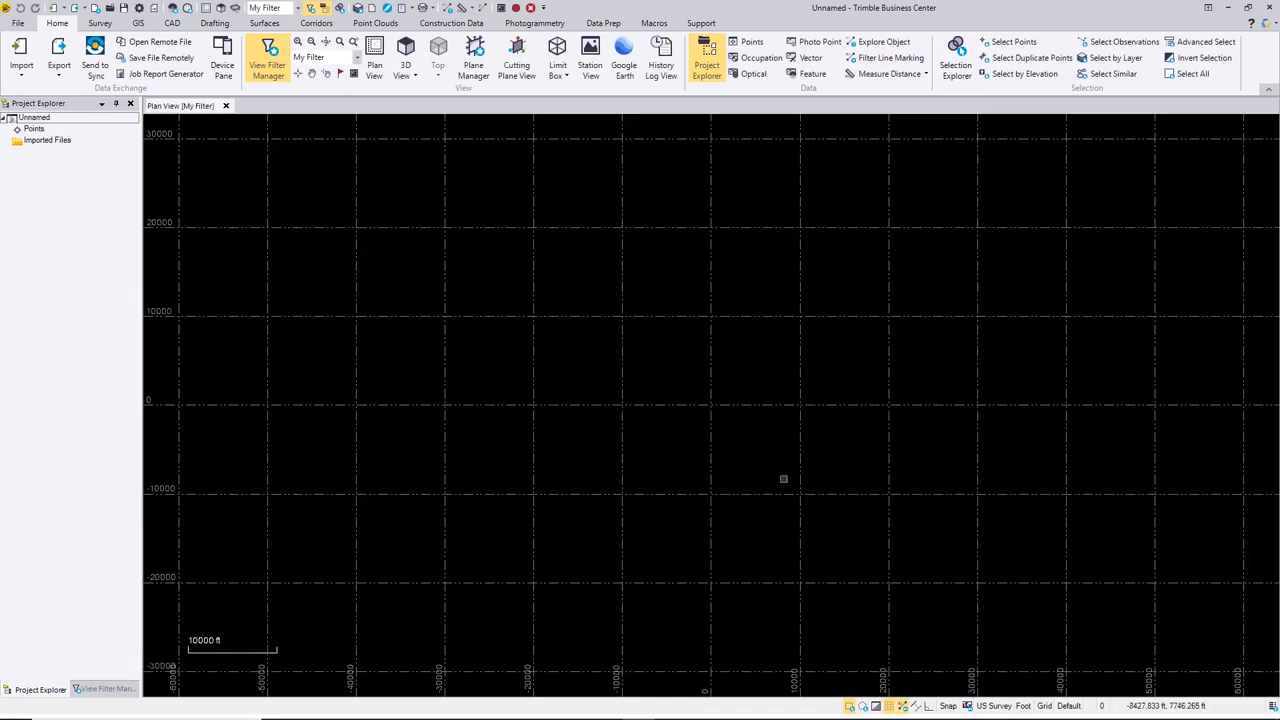
click(889, 706)
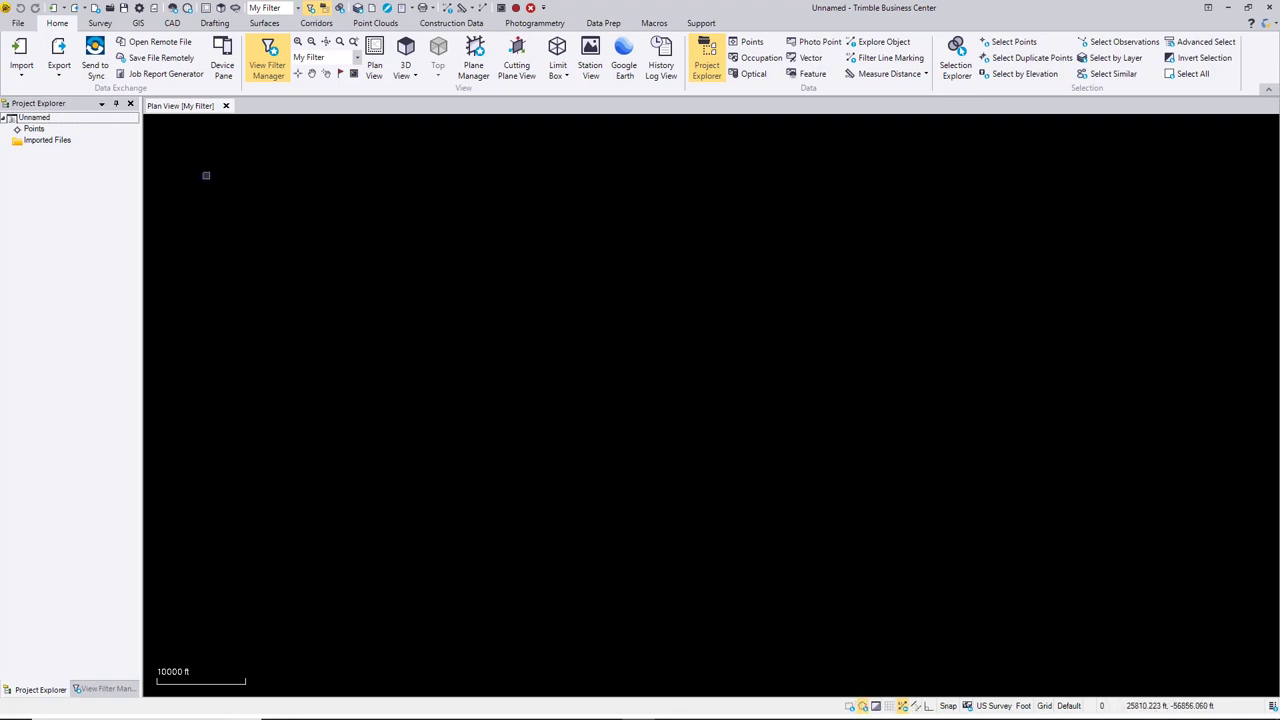
Step: Set the coordinate system to US State Plane 1983 Oklahoma North 3501 with Survey Quality geoid
click(141, 10)
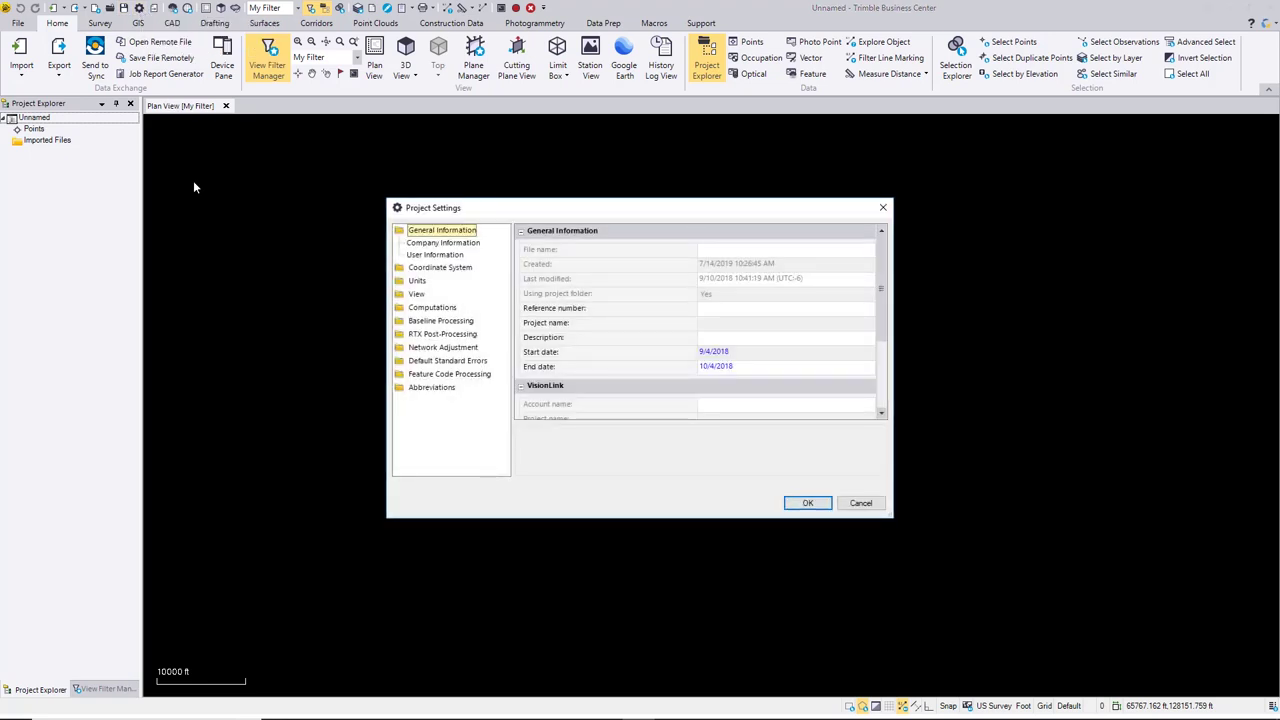
click(437, 268)
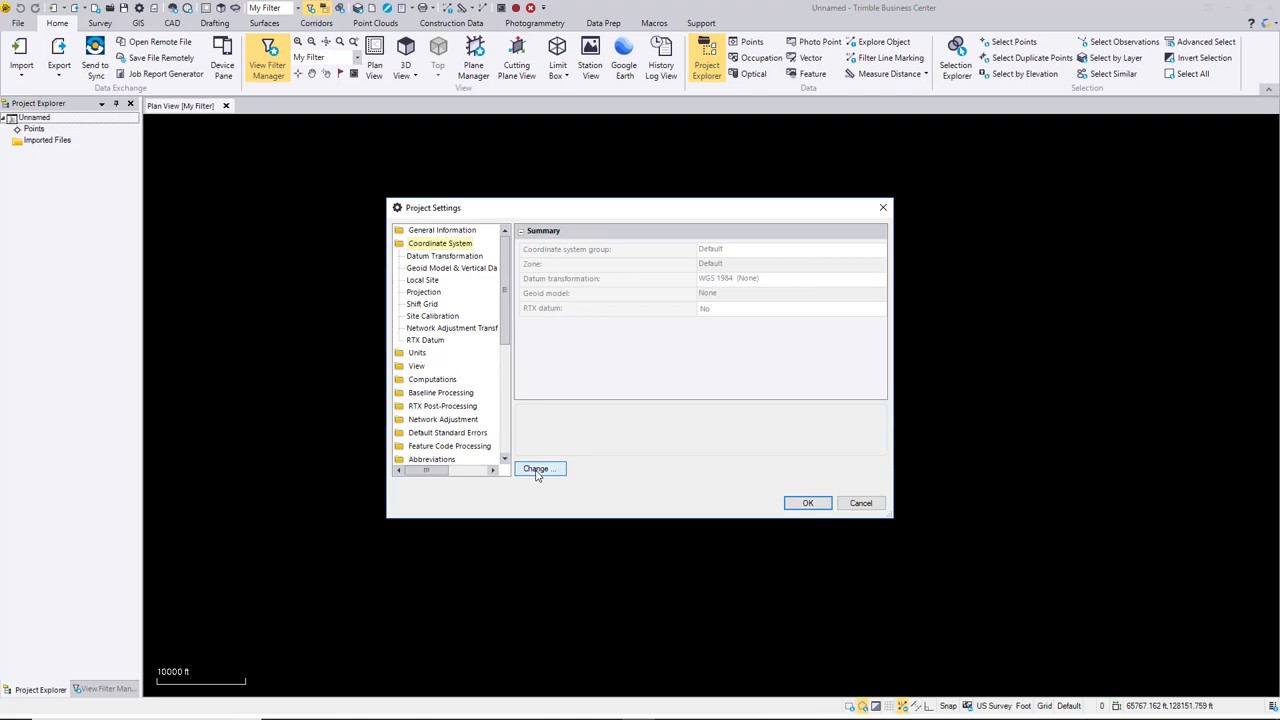
click(536, 470)
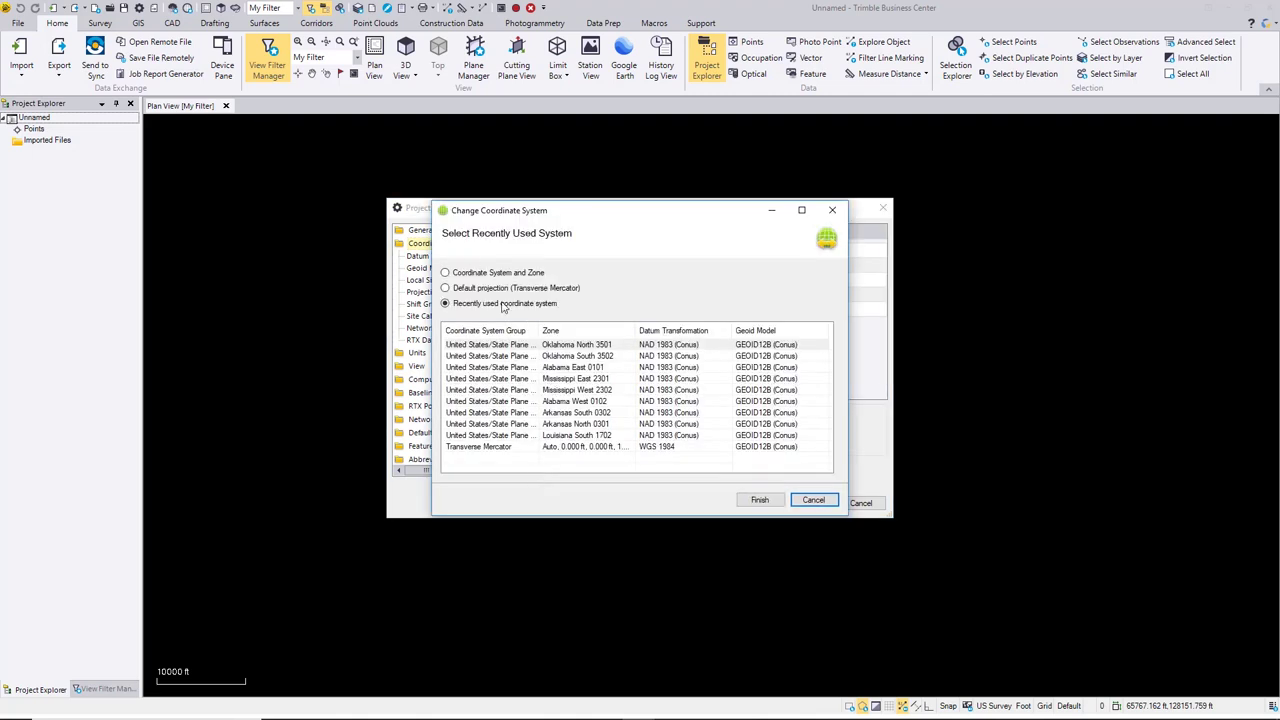
click(446, 273)
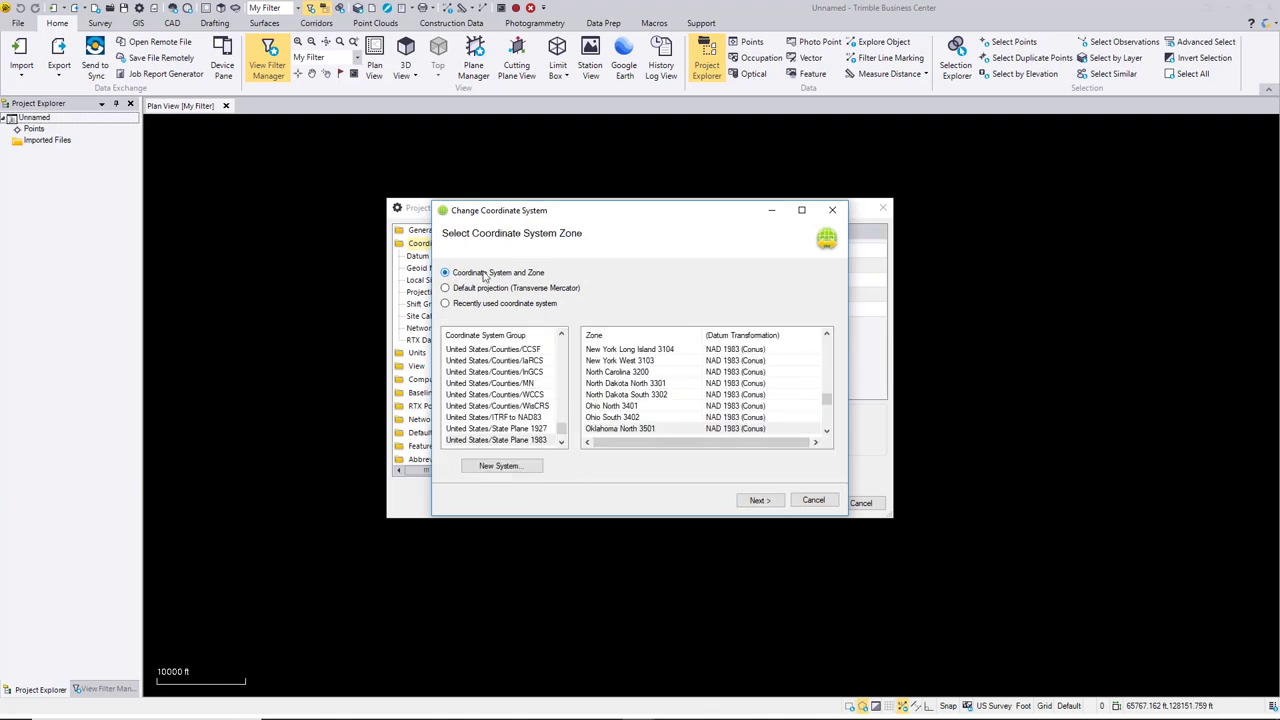
click(510, 441)
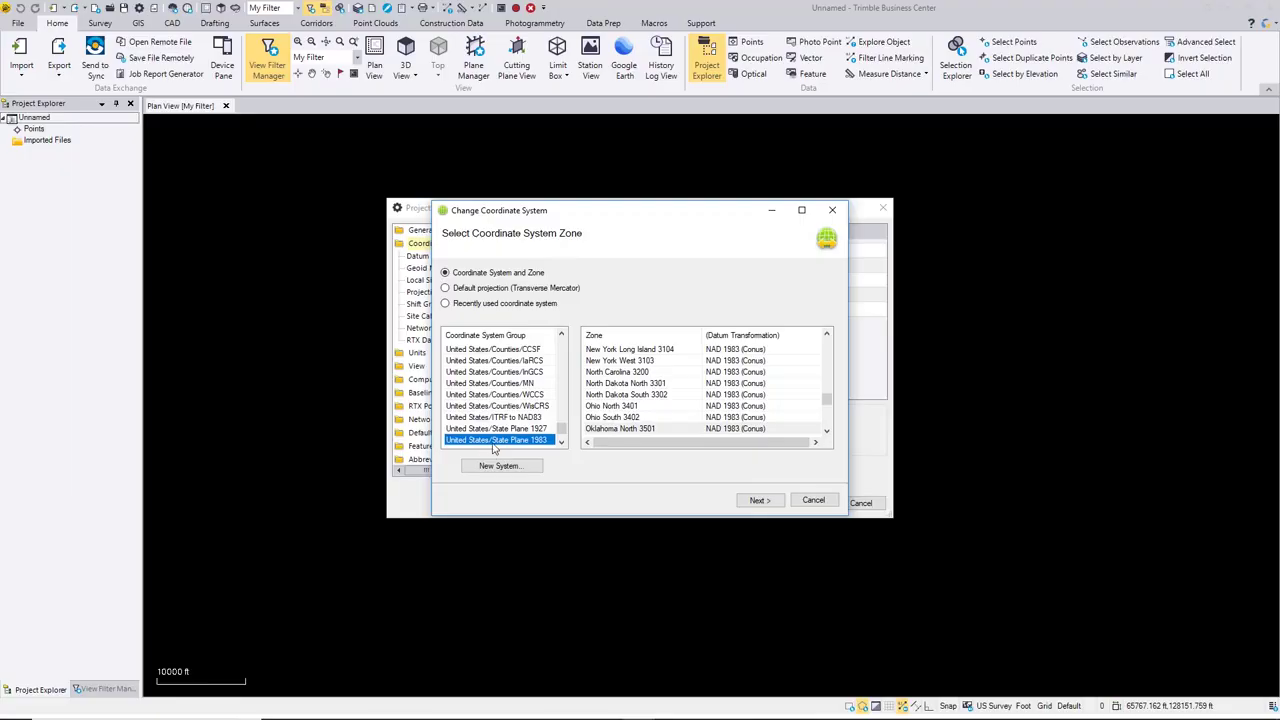
click(630, 430)
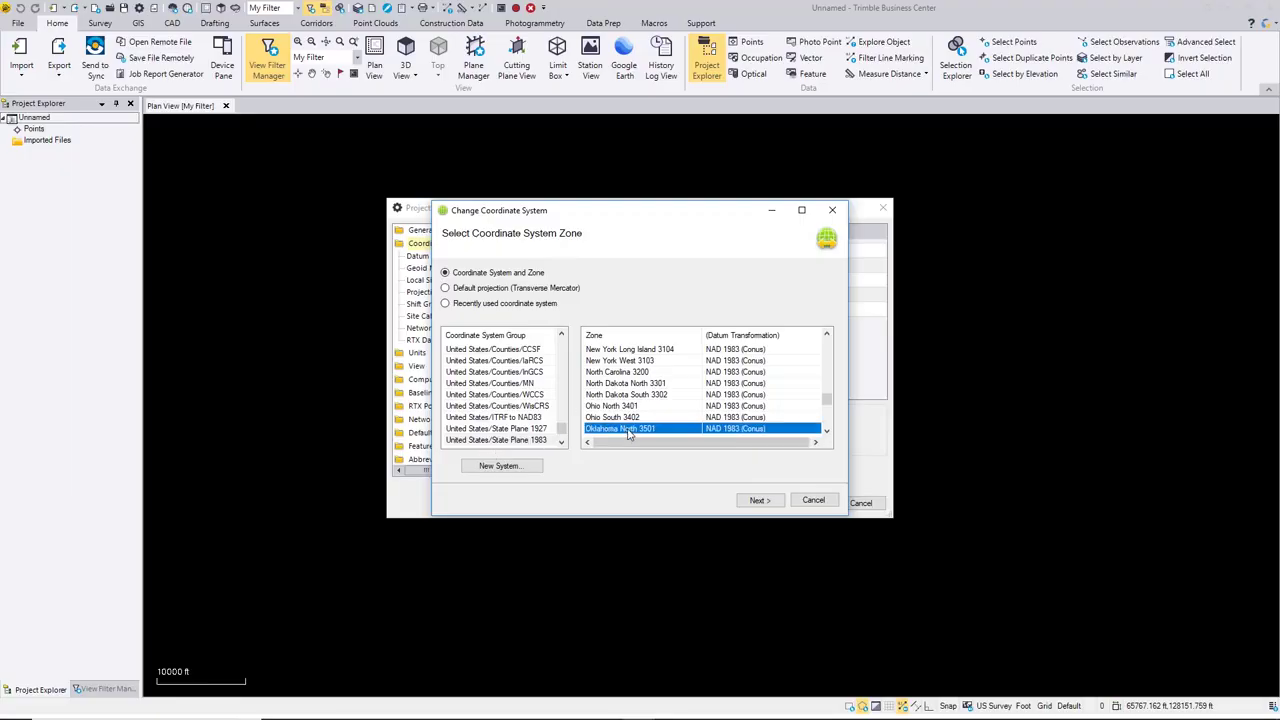
click(757, 502)
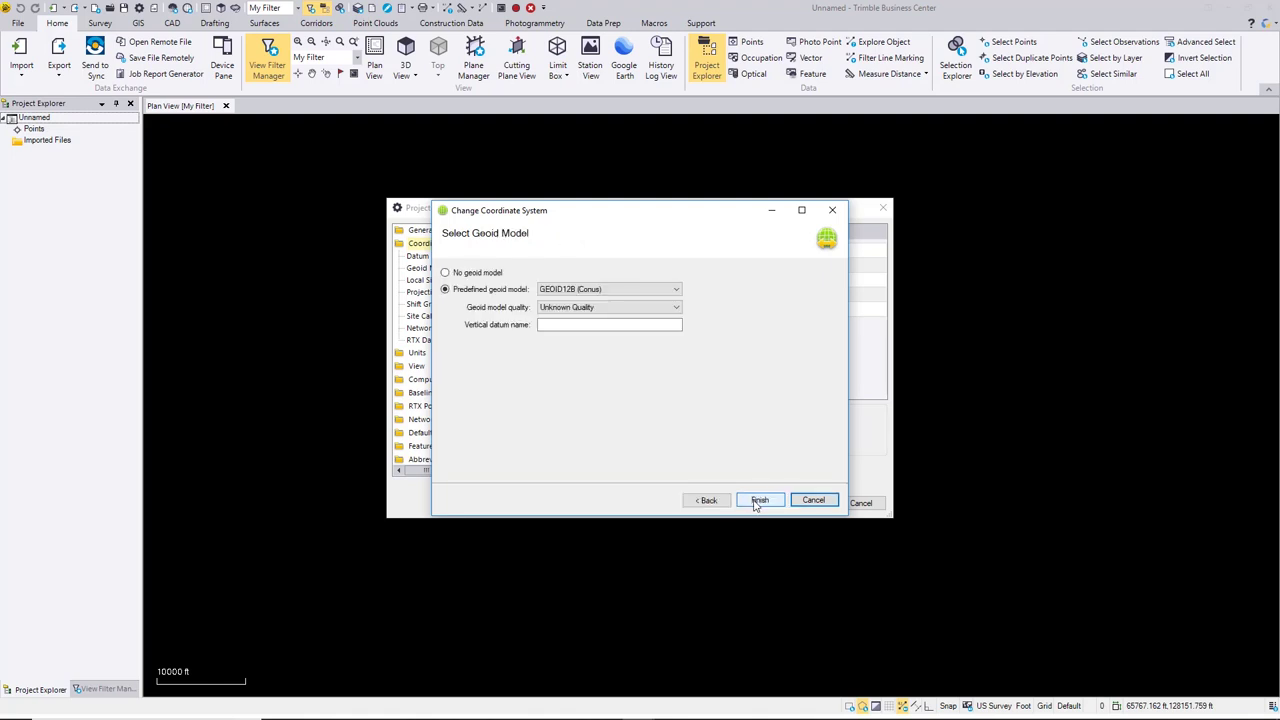
click(625, 309)
click(598, 337)
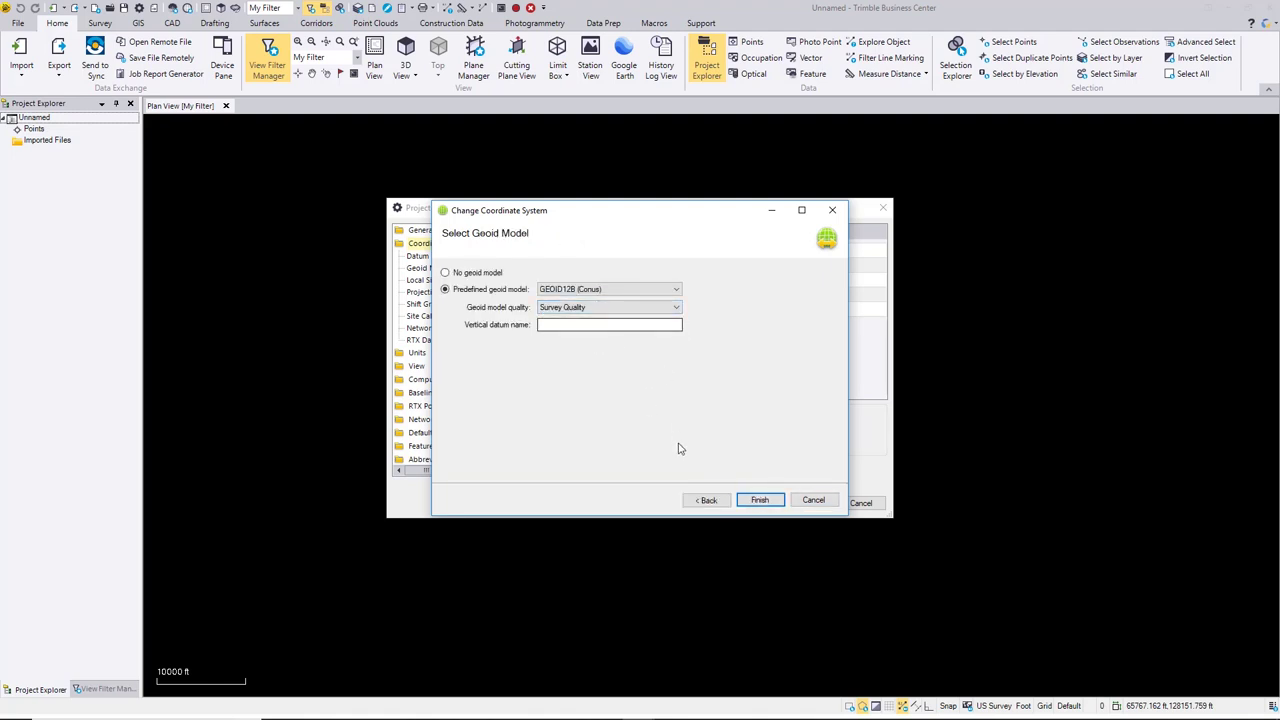
click(757, 502)
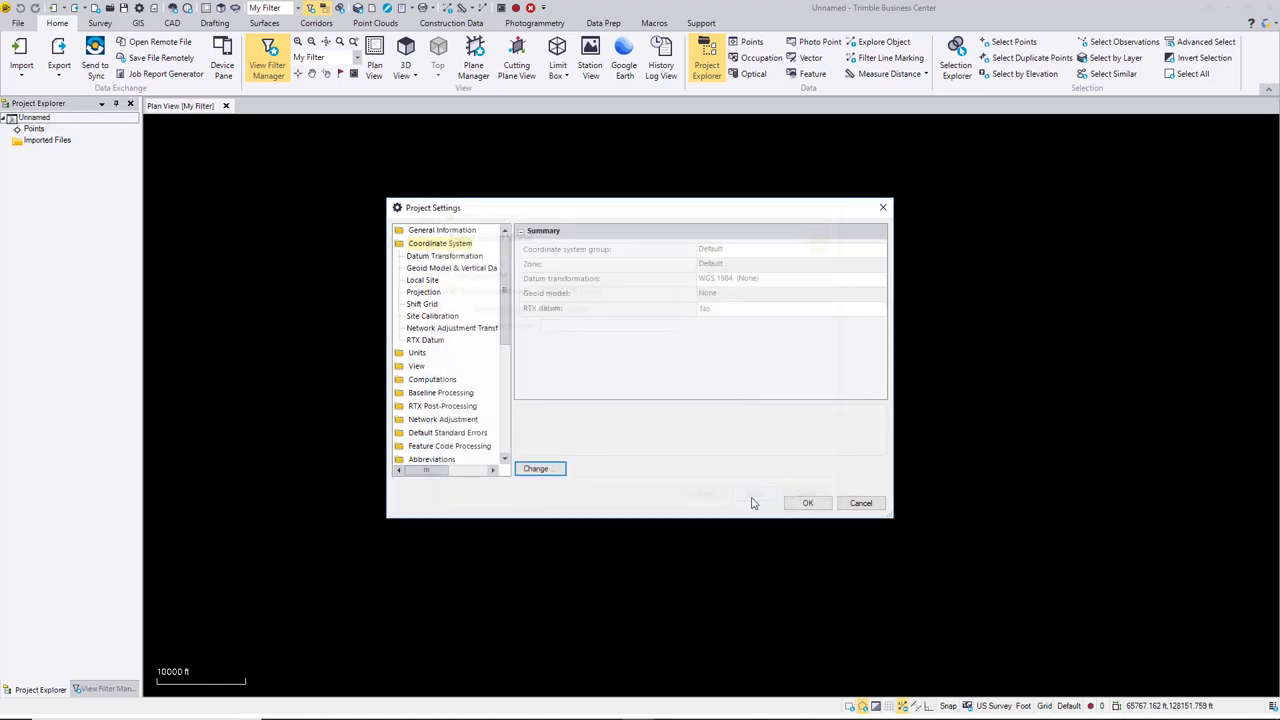
click(806, 504)
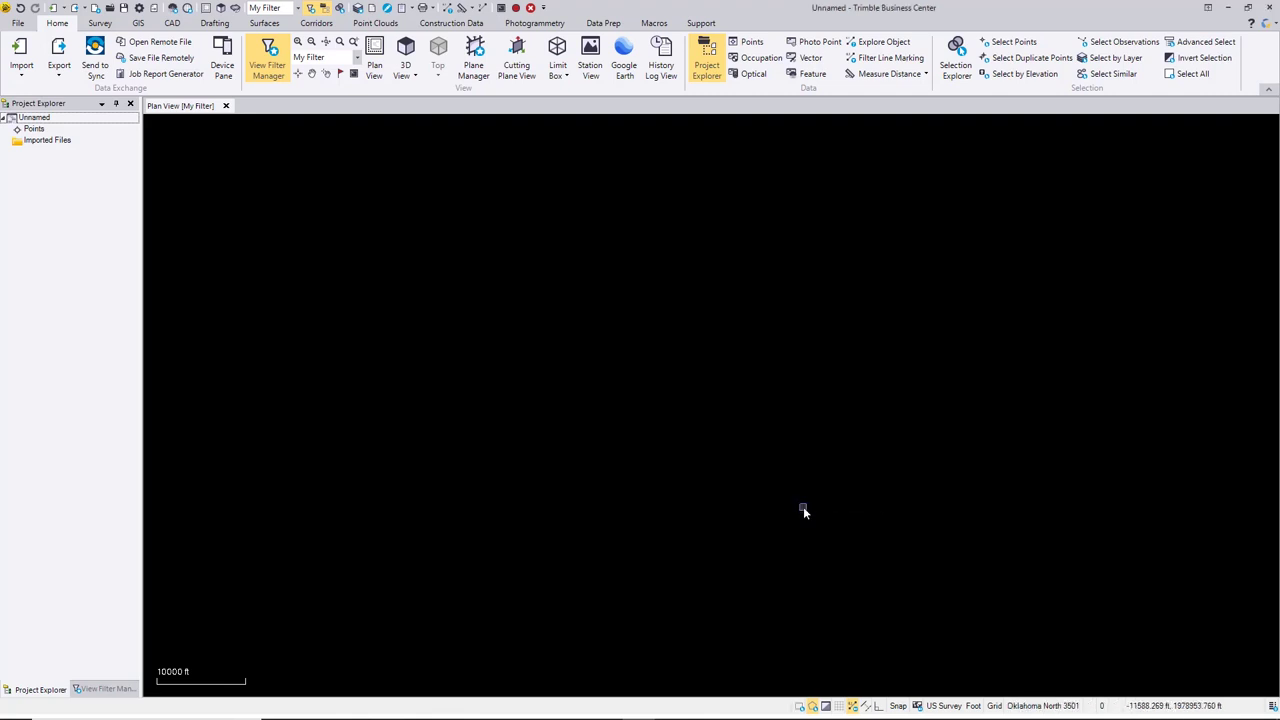
Step: Save the current project setup as the template 'Oklahoma North (12B)'
click(18, 23)
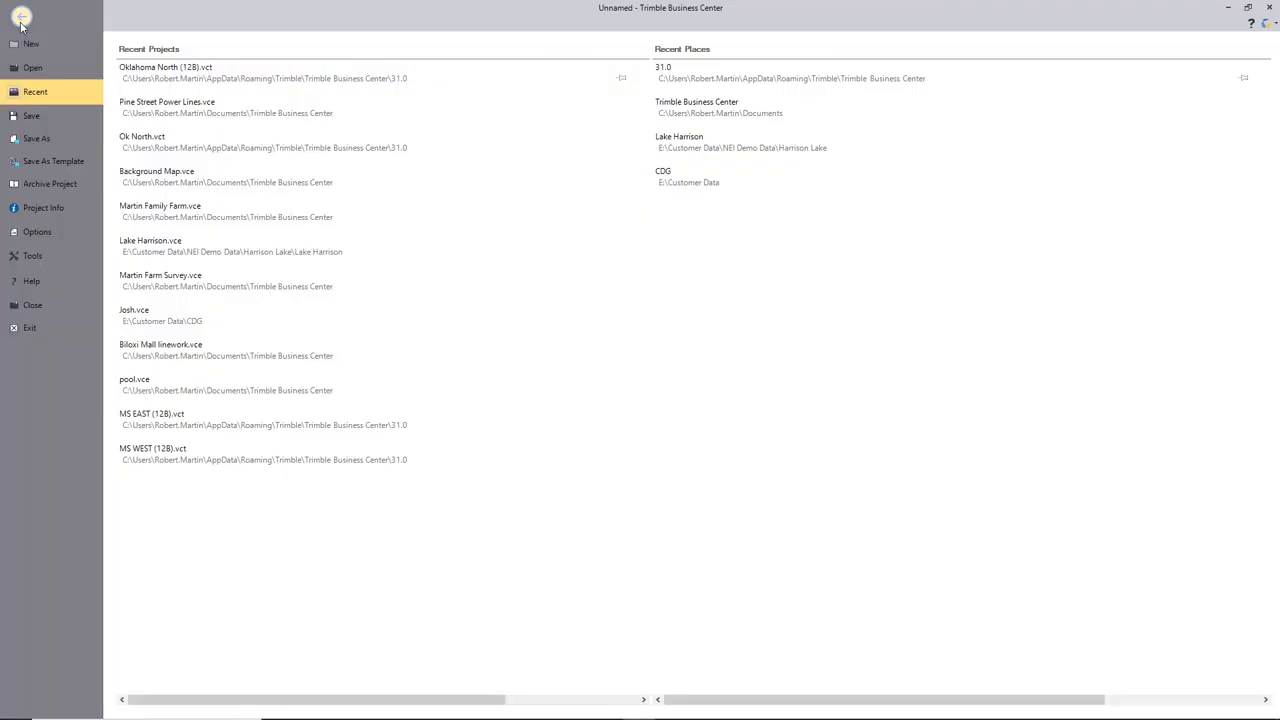
click(48, 163)
text(Oklahoma North (12B))
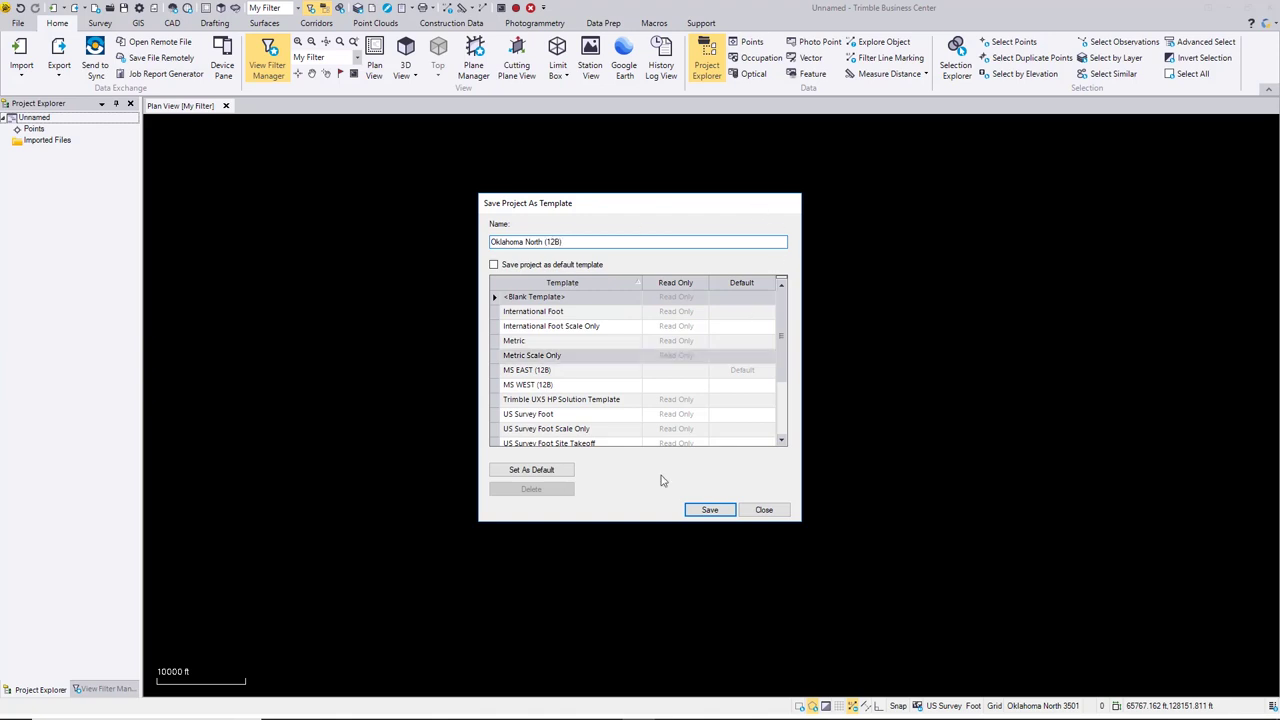
click(709, 511)
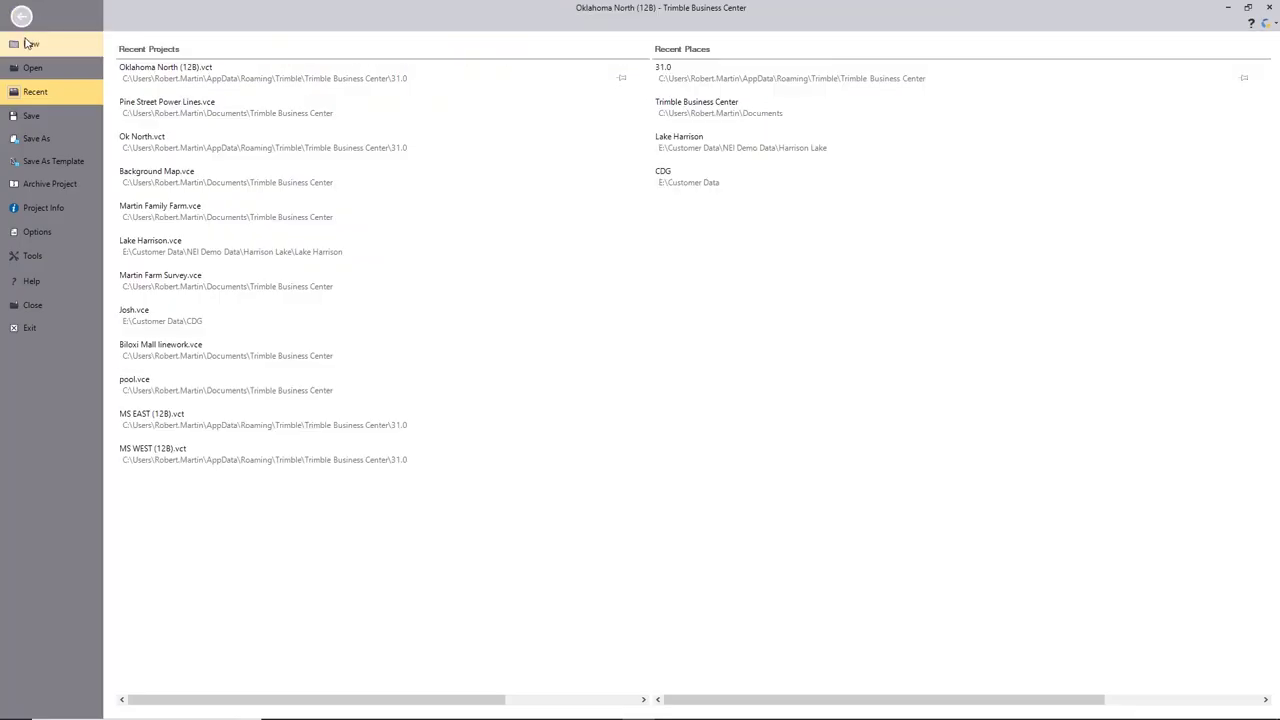
Step: Start a new project based on the Oklahoma North (12B) template
click(27, 47)
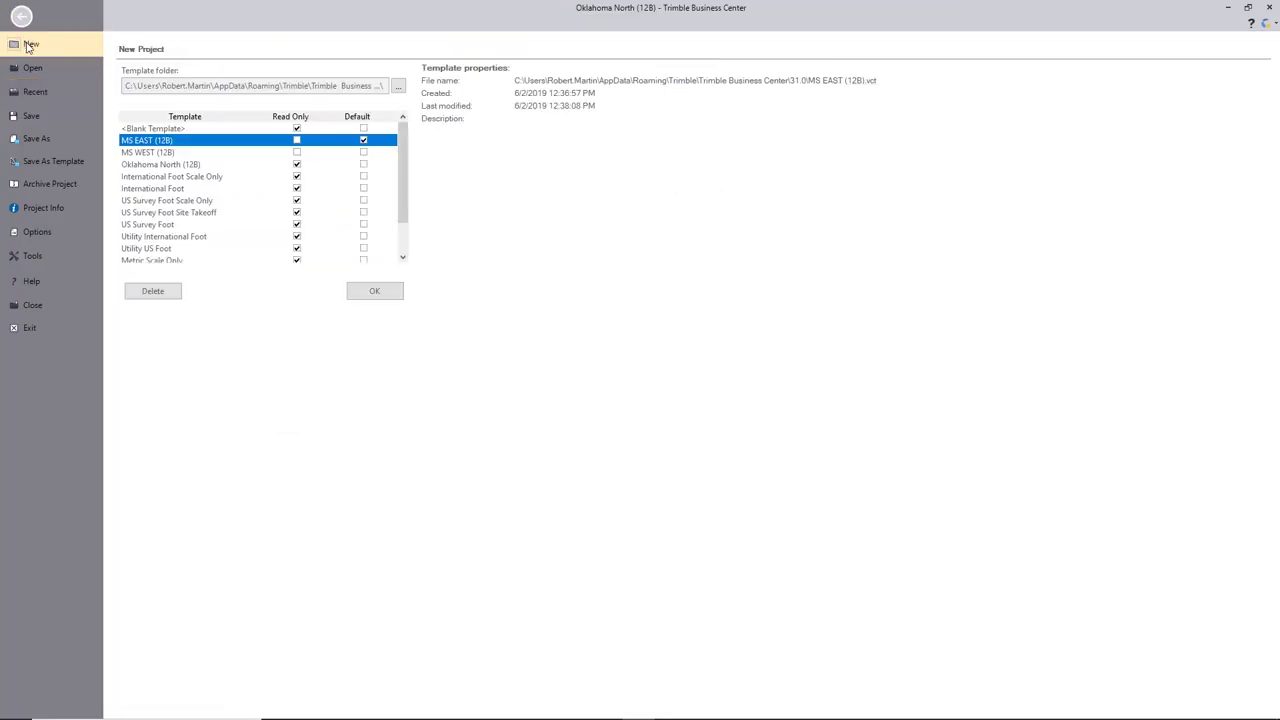
click(157, 166)
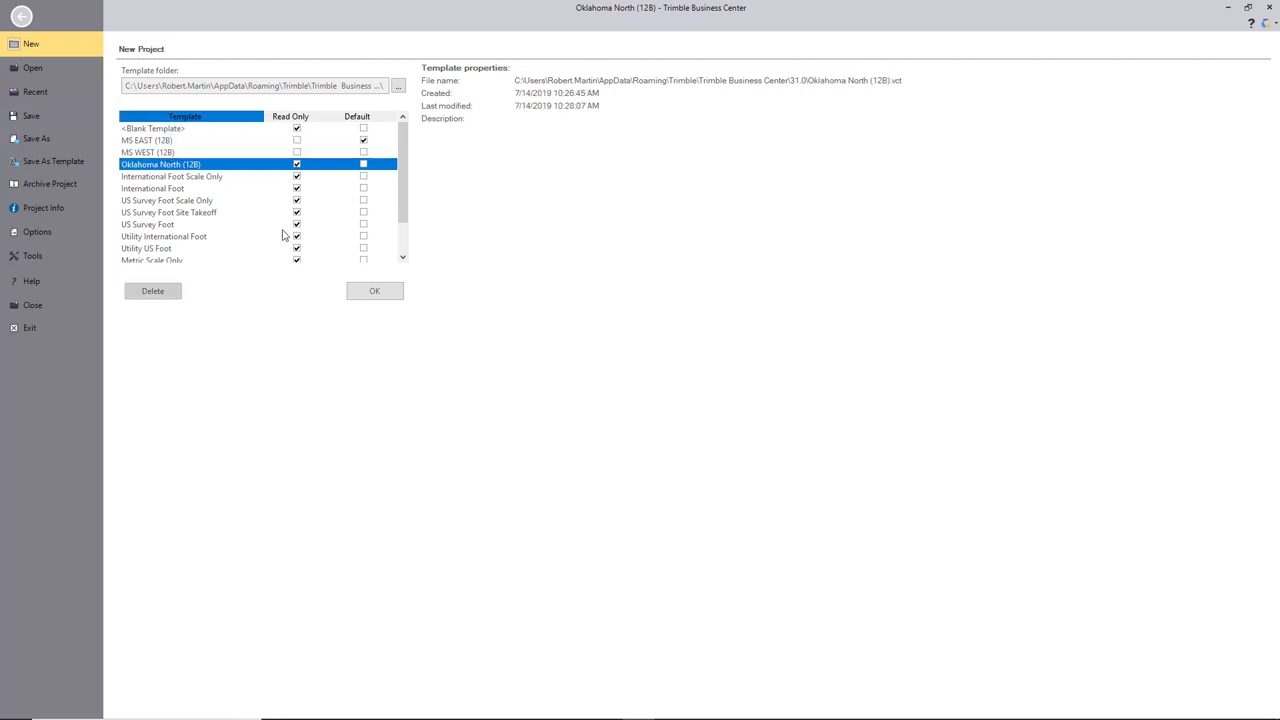
click(390, 299)
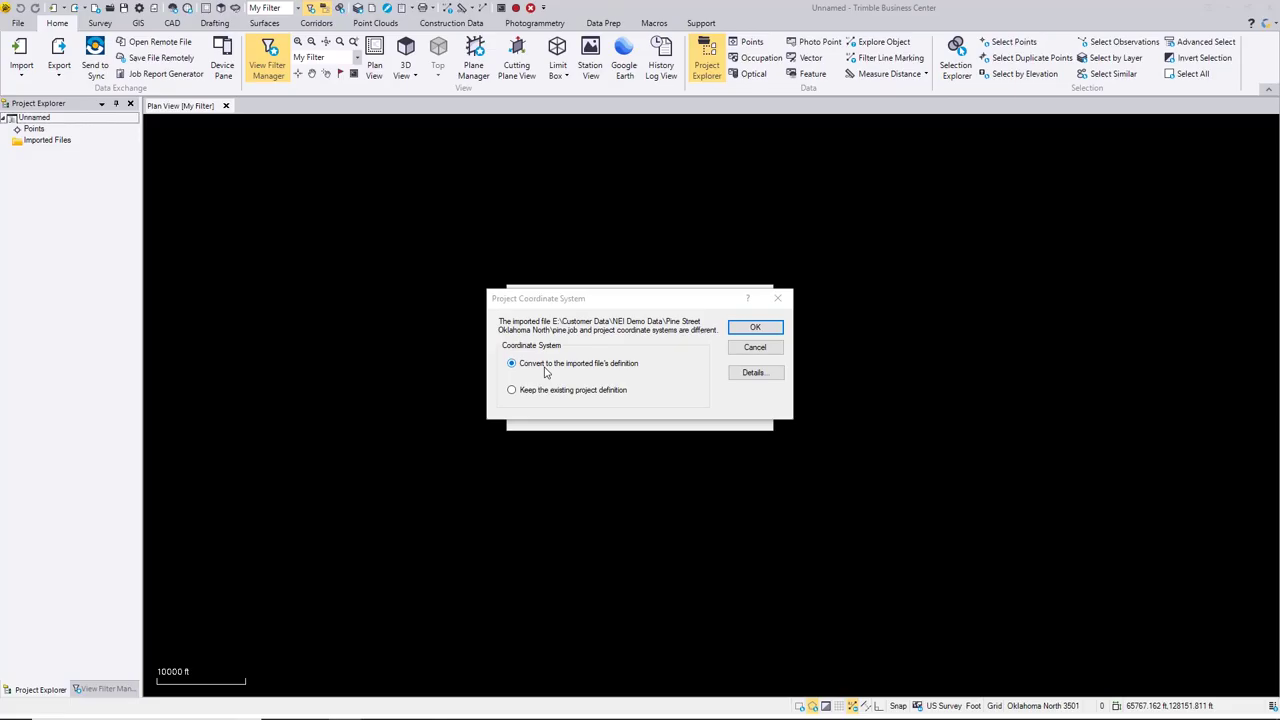
Step: Import pine.job, adopting its coordinate system, computing the project, and postponing point cloud colorizing
click(752, 329)
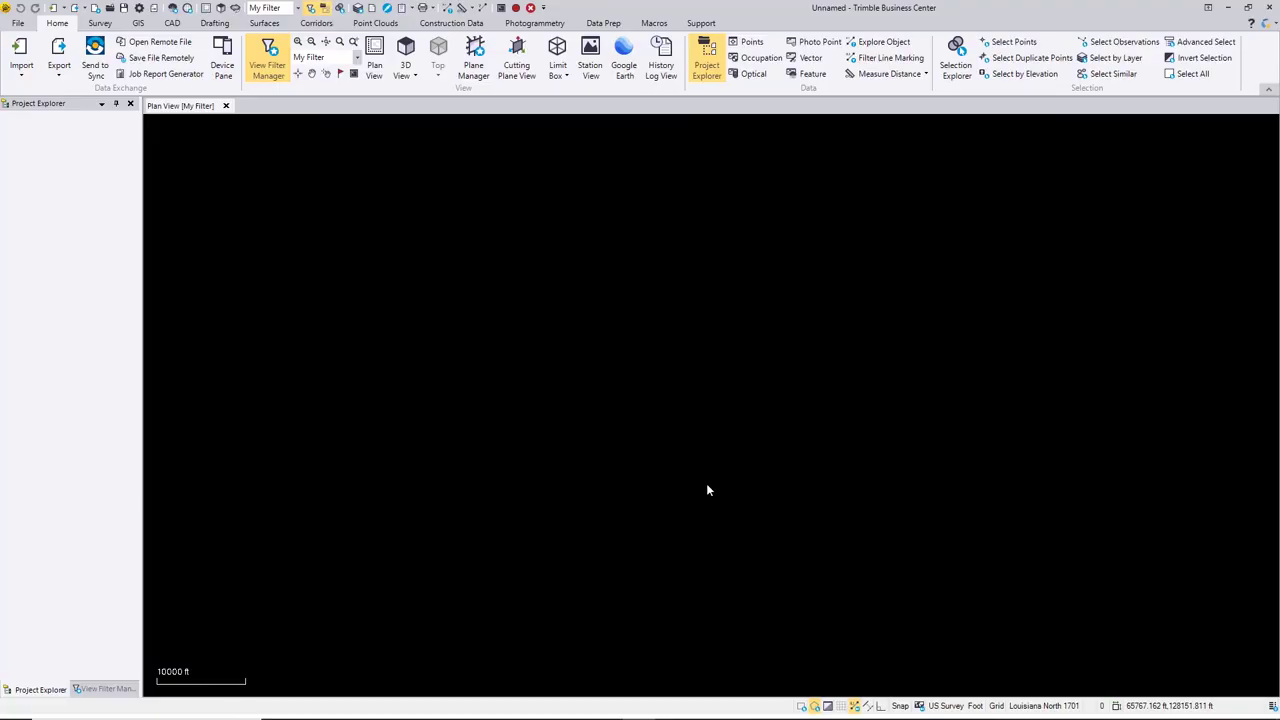
key(F4)
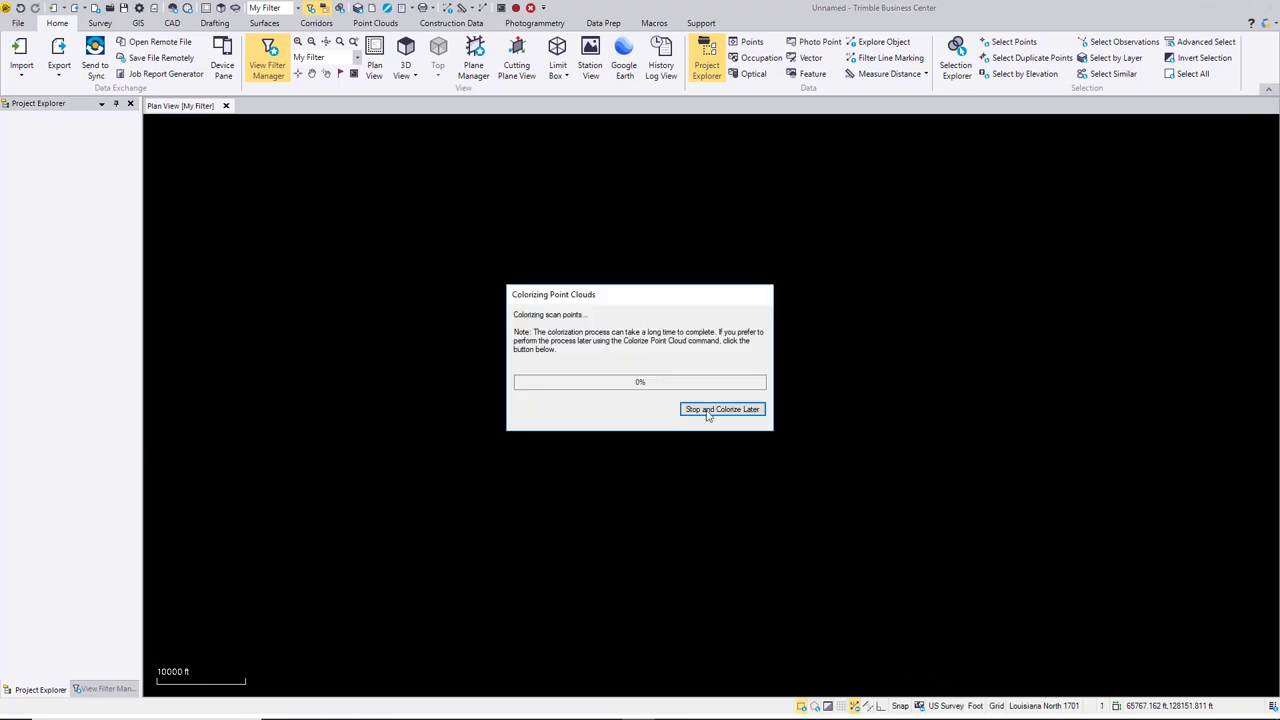
click(707, 410)
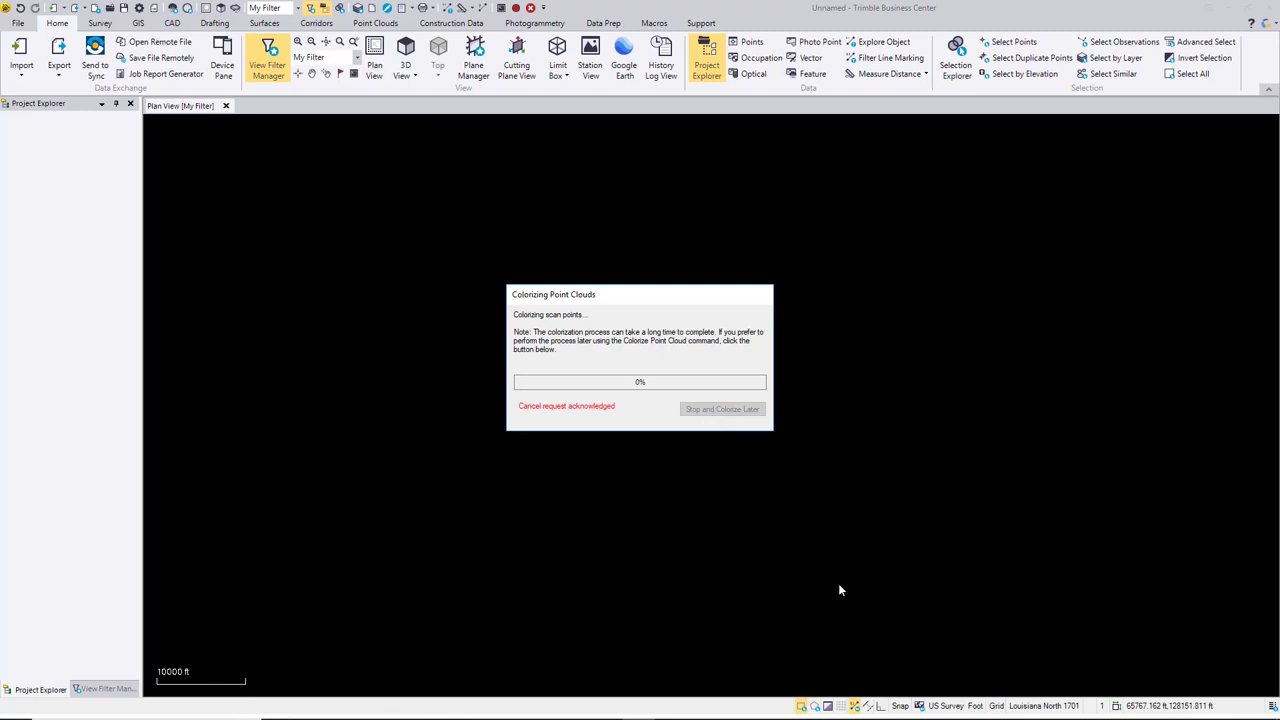
click(697, 387)
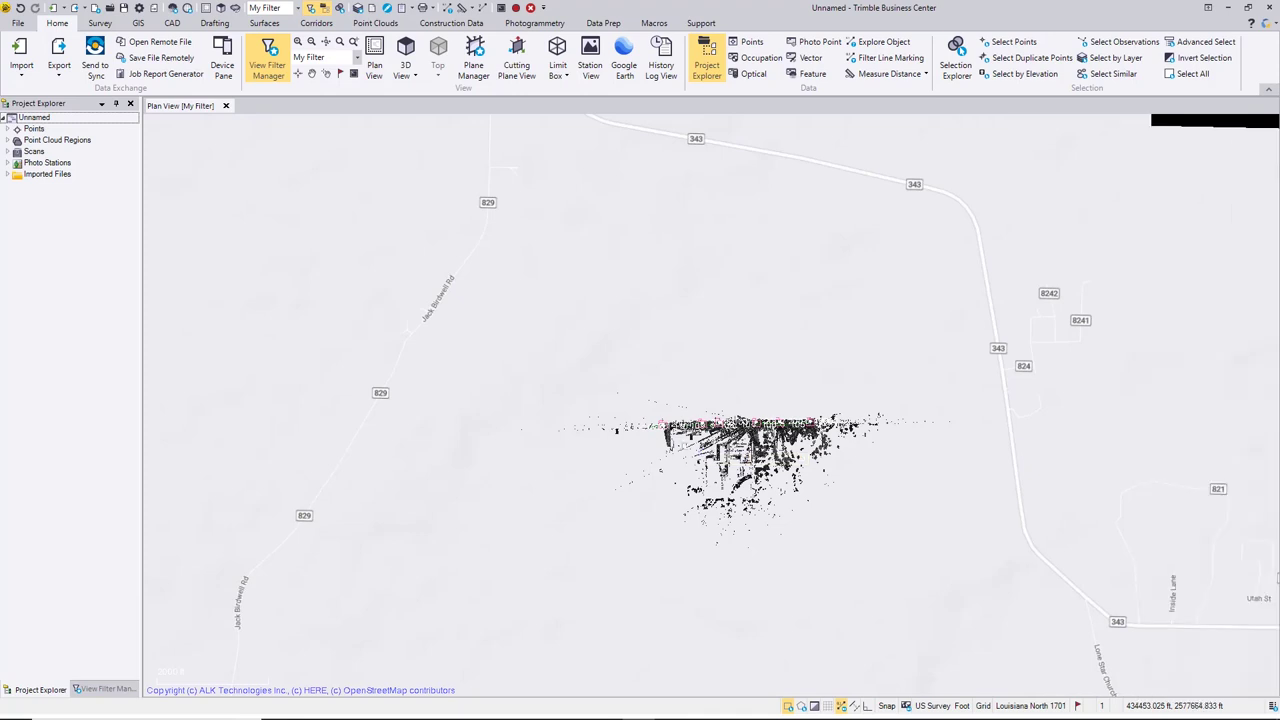
Step: Change the project background map to DigitalGlobe Imagery in project properties
right_click(30, 120)
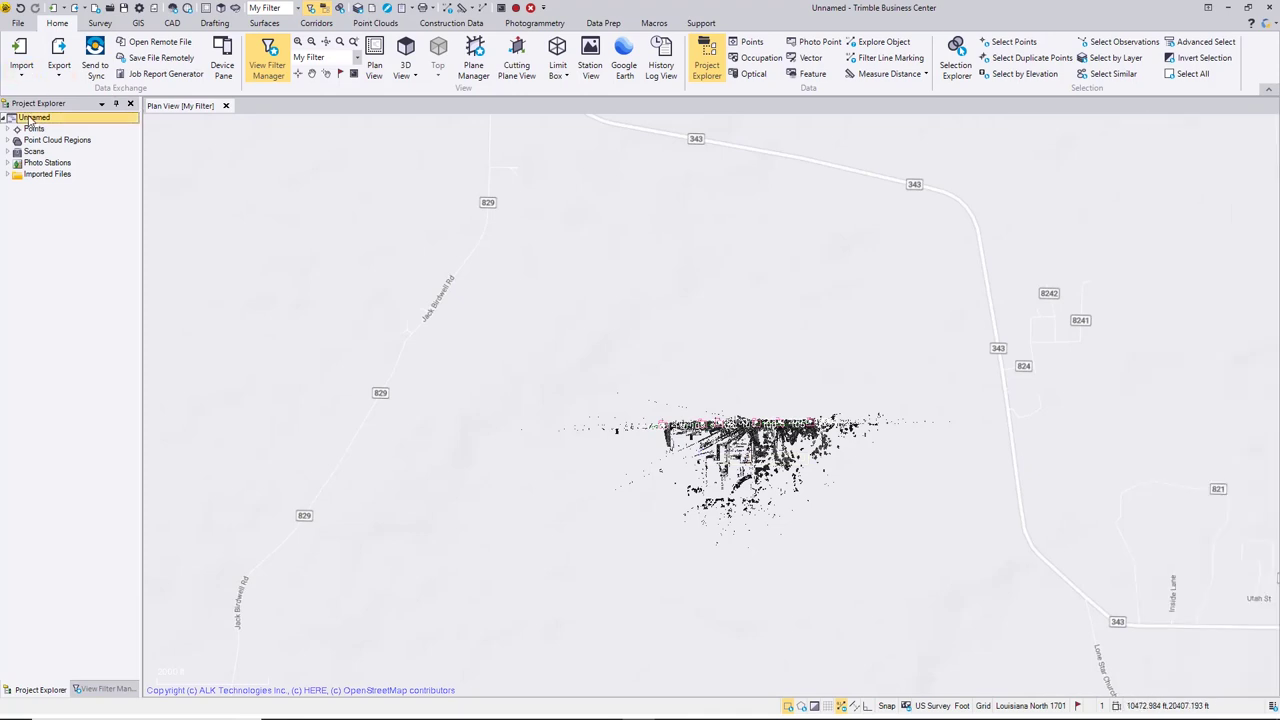
click(52, 141)
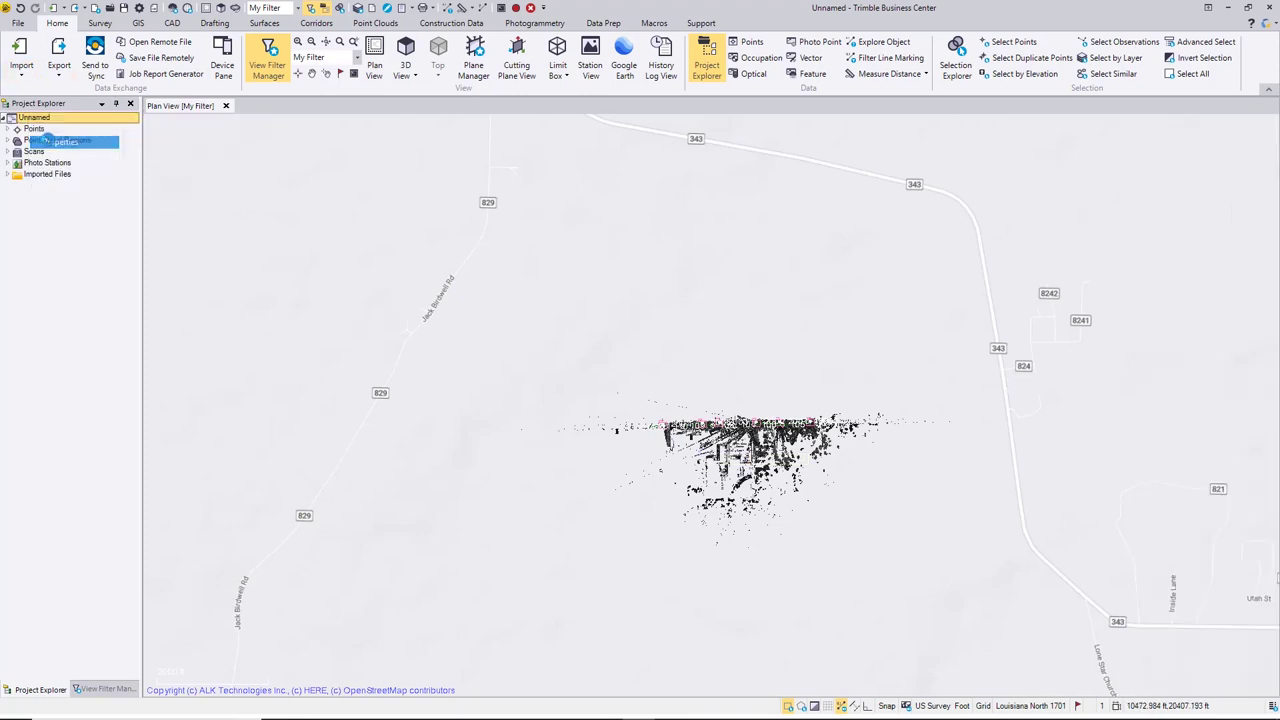
click(295, 330)
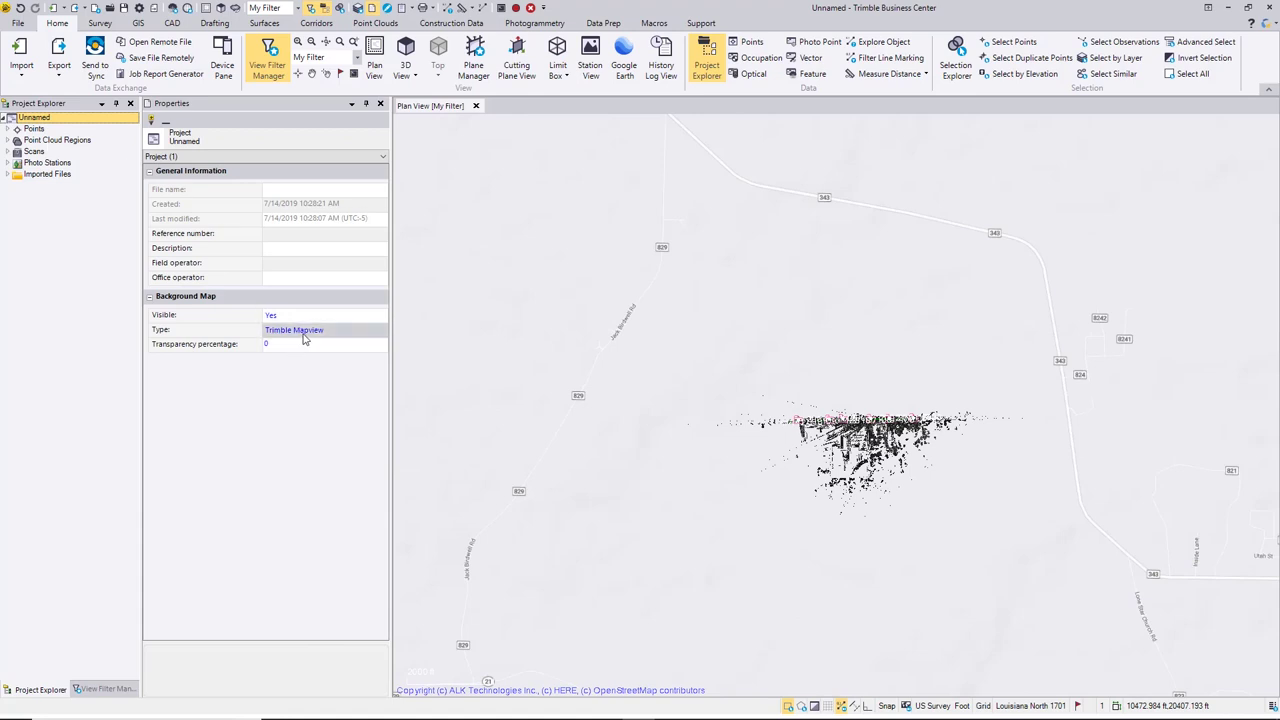
click(297, 352)
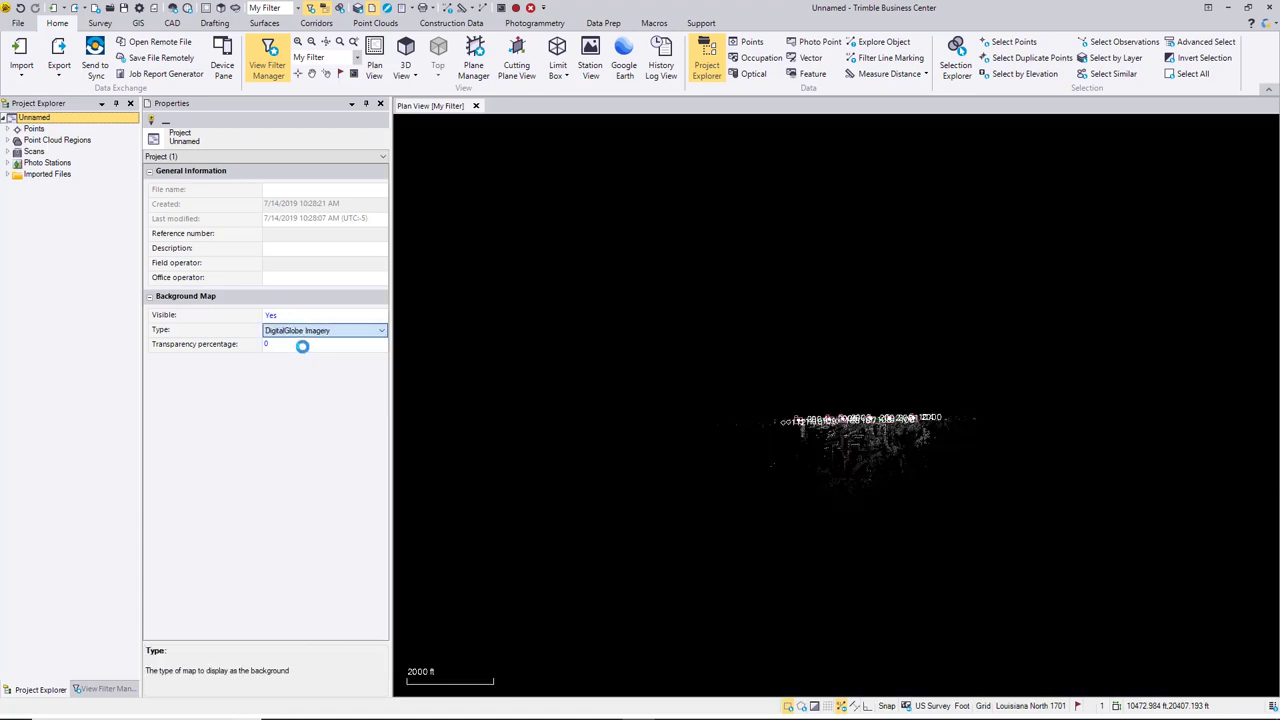
click(380, 103)
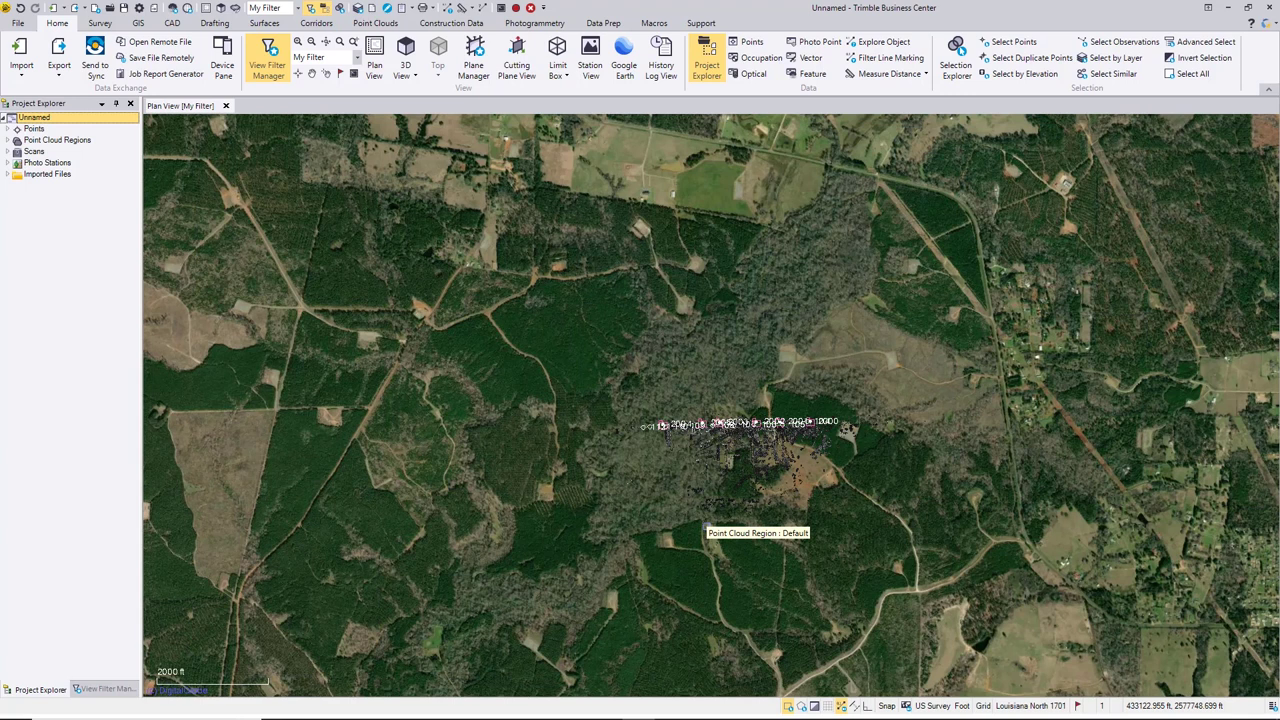
Step: Box-select all 34 surveyed points and bring up the Google Earth export settings
scroll(690, 455, down, 2)
scroll(690, 455, down, 1)
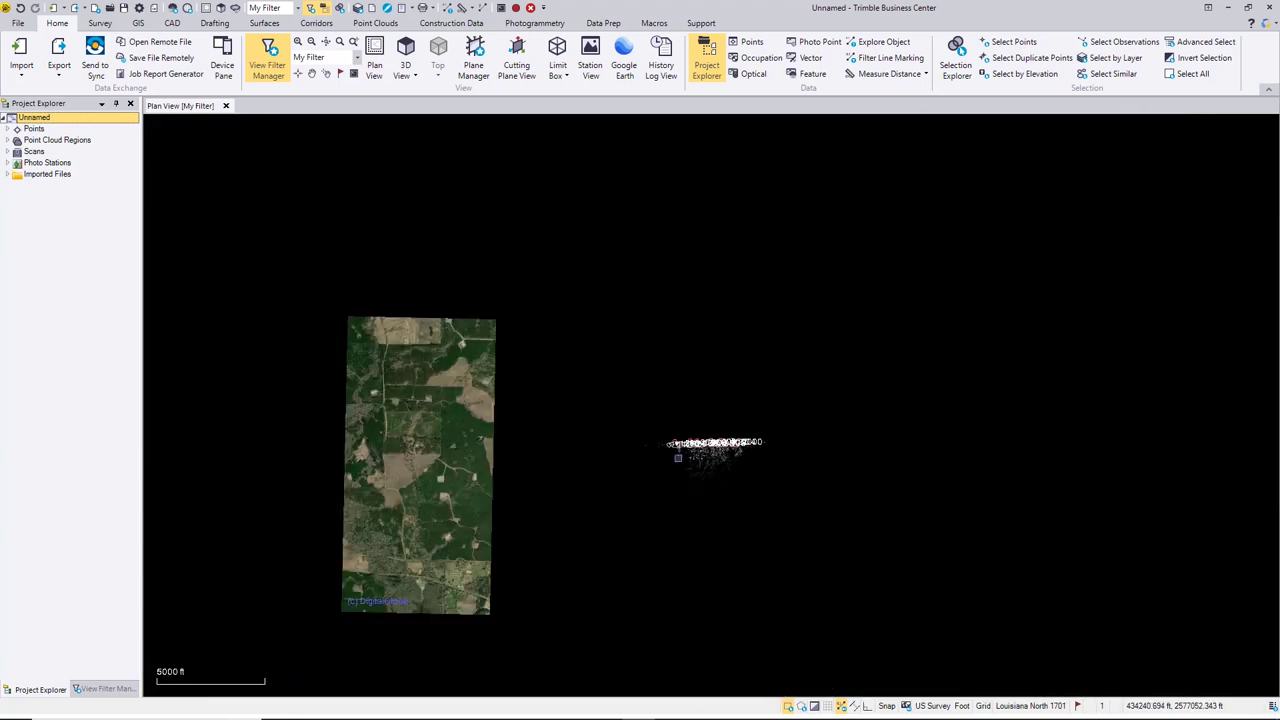
scroll(678, 458, up, 1)
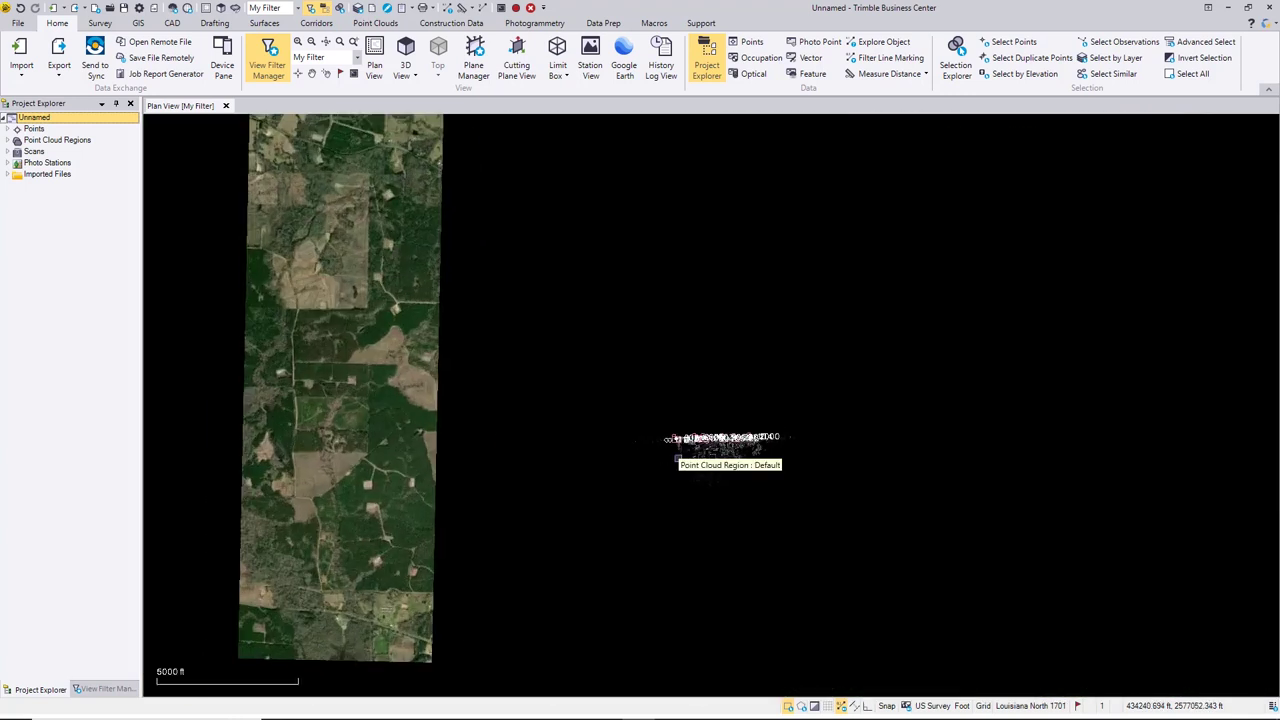
scroll(678, 458, up, 2)
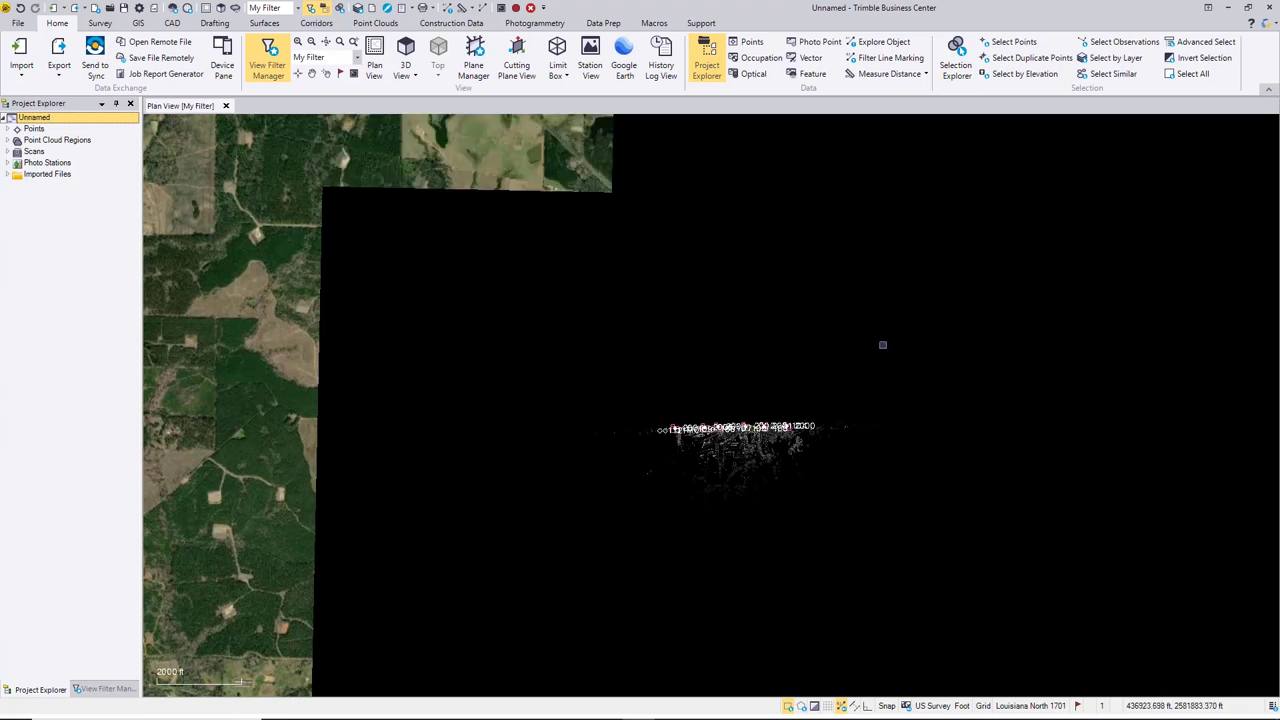
drag(890, 338, 506, 552)
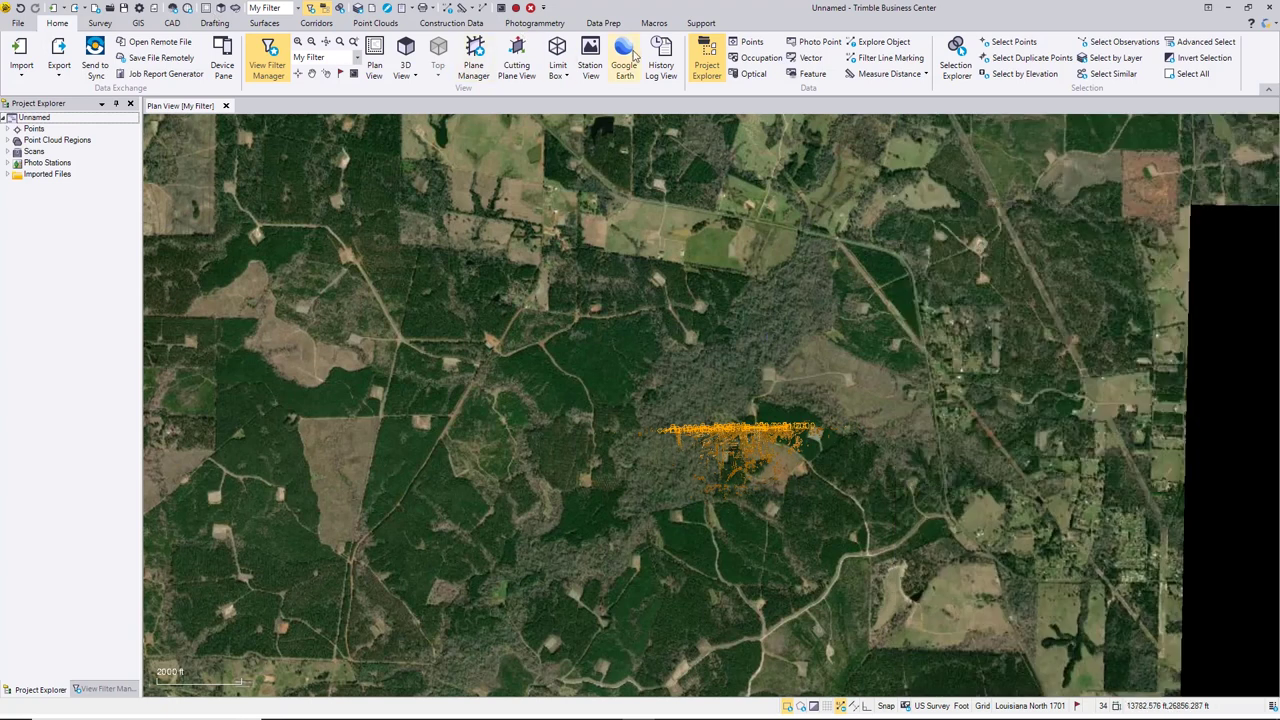
click(630, 55)
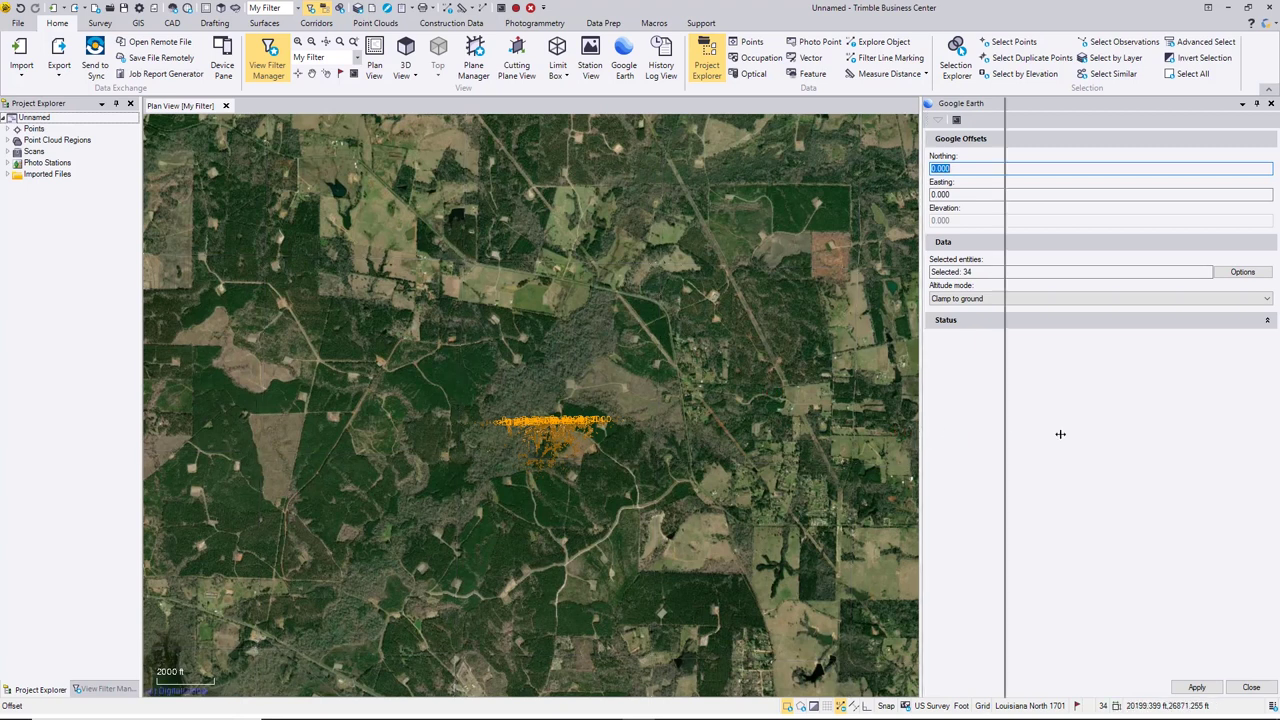
Step: Narrow the Google Earth export panel to widen the plan view
drag(1060, 434, 1097, 434)
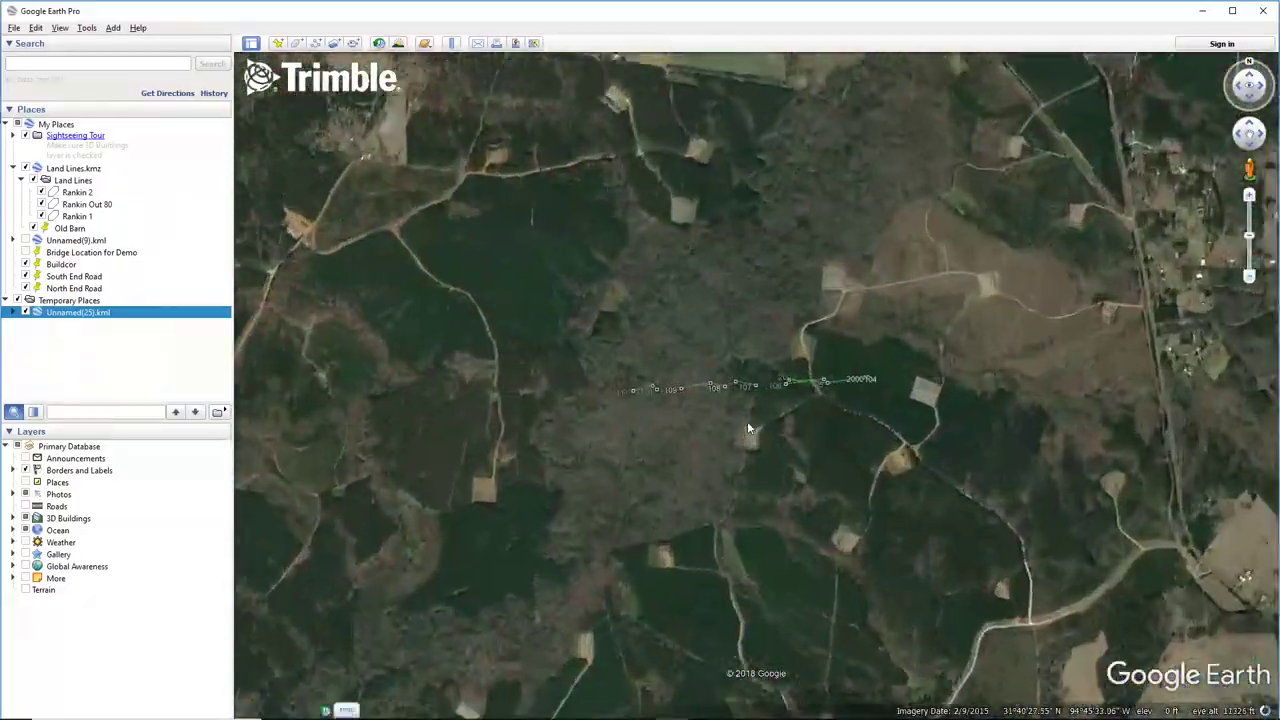
Step: Zoom out in Google Earth Pro to see the points plotting in east Texas near Nacogdoches
scroll(747, 421, up, 2)
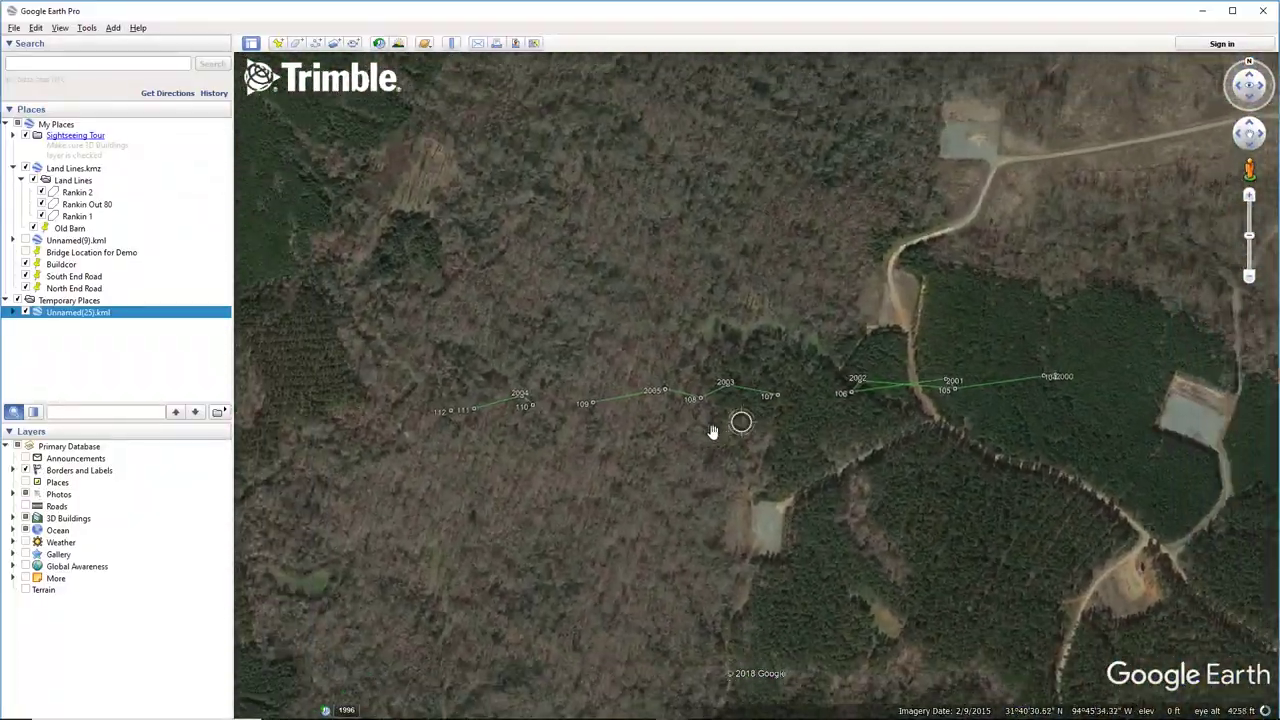
scroll(712, 432, down, 5)
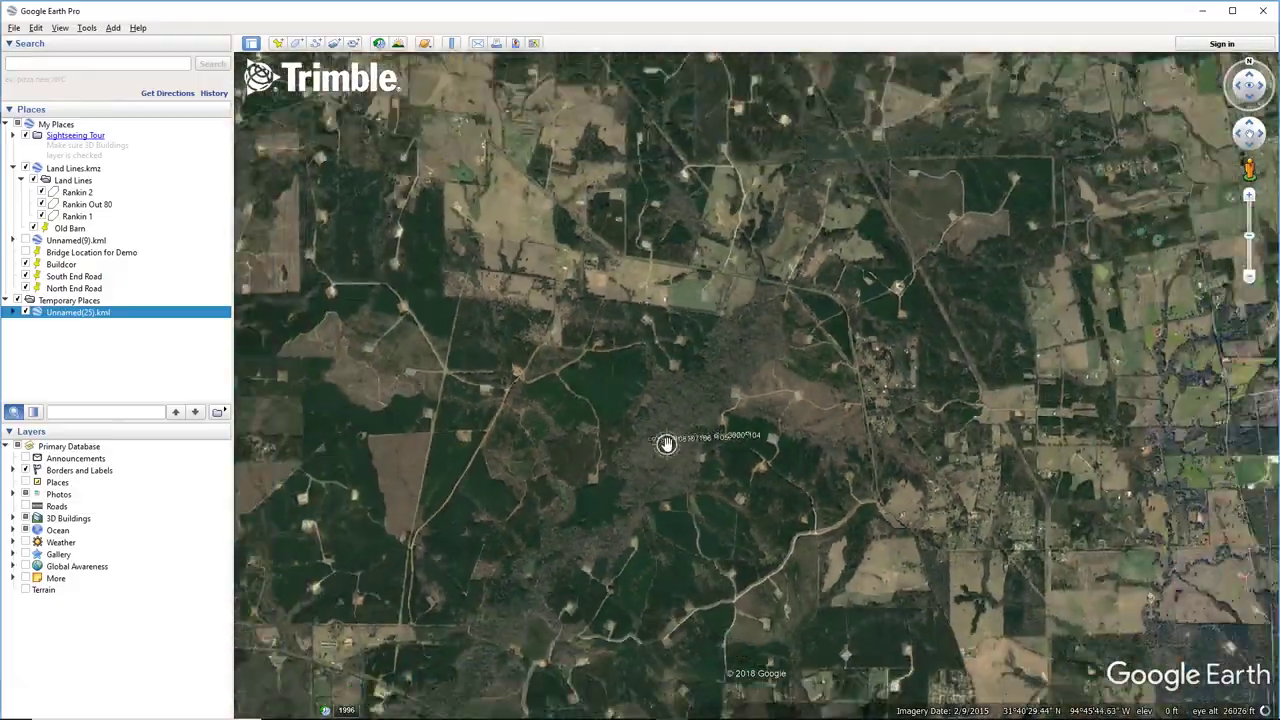
scroll(666, 443, down, 3)
scroll(660, 447, down, 3)
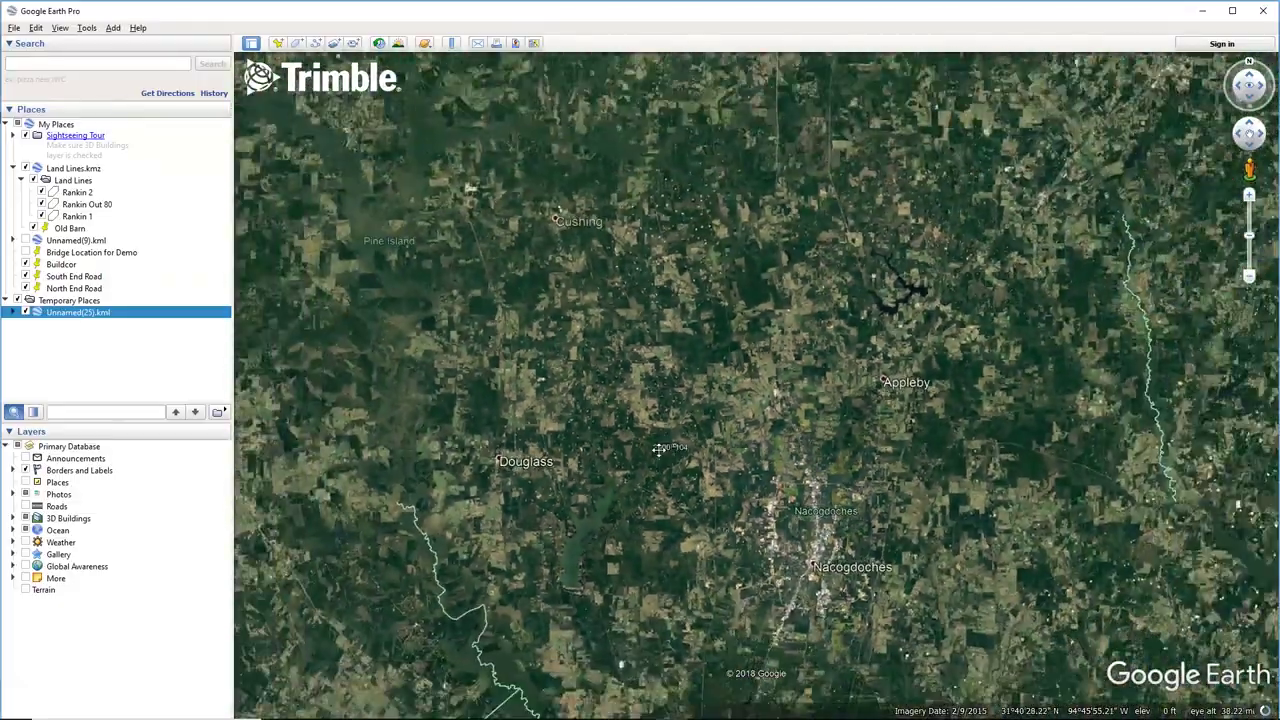
scroll(658, 448, down, 3)
scroll(656, 449, down, 3)
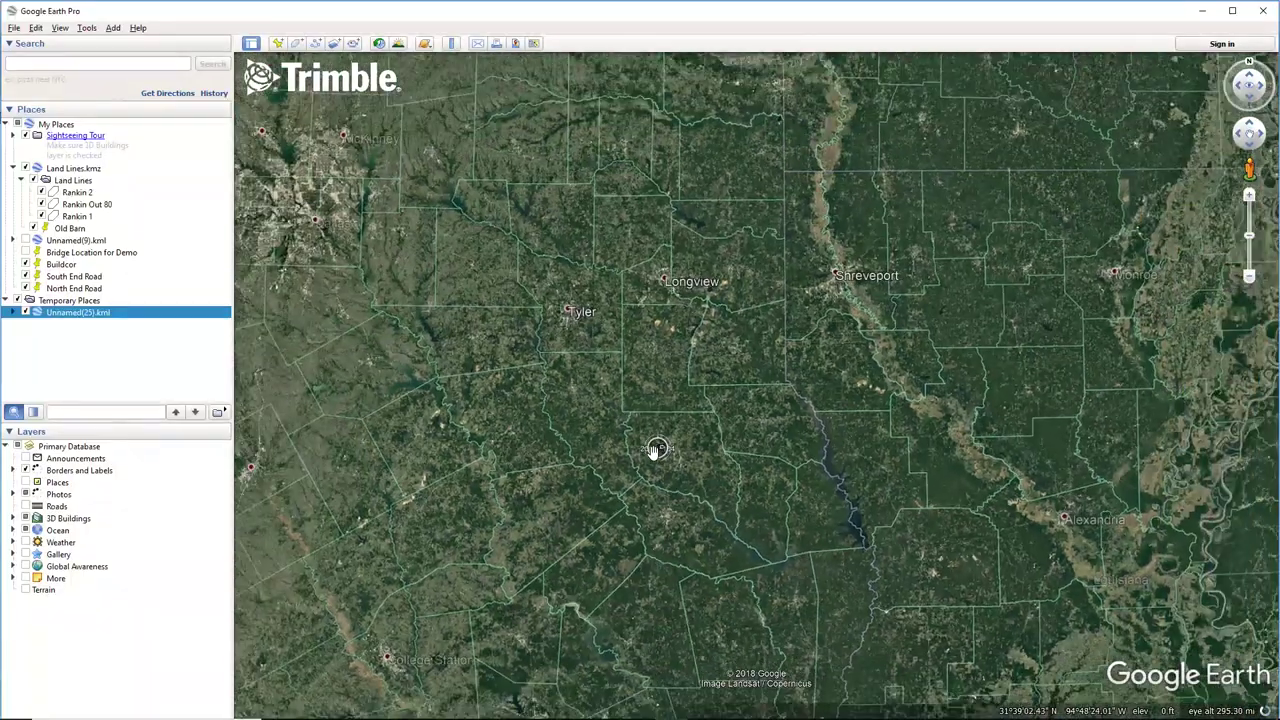
scroll(656, 449, down, 3)
scroll(671, 452, down, 2)
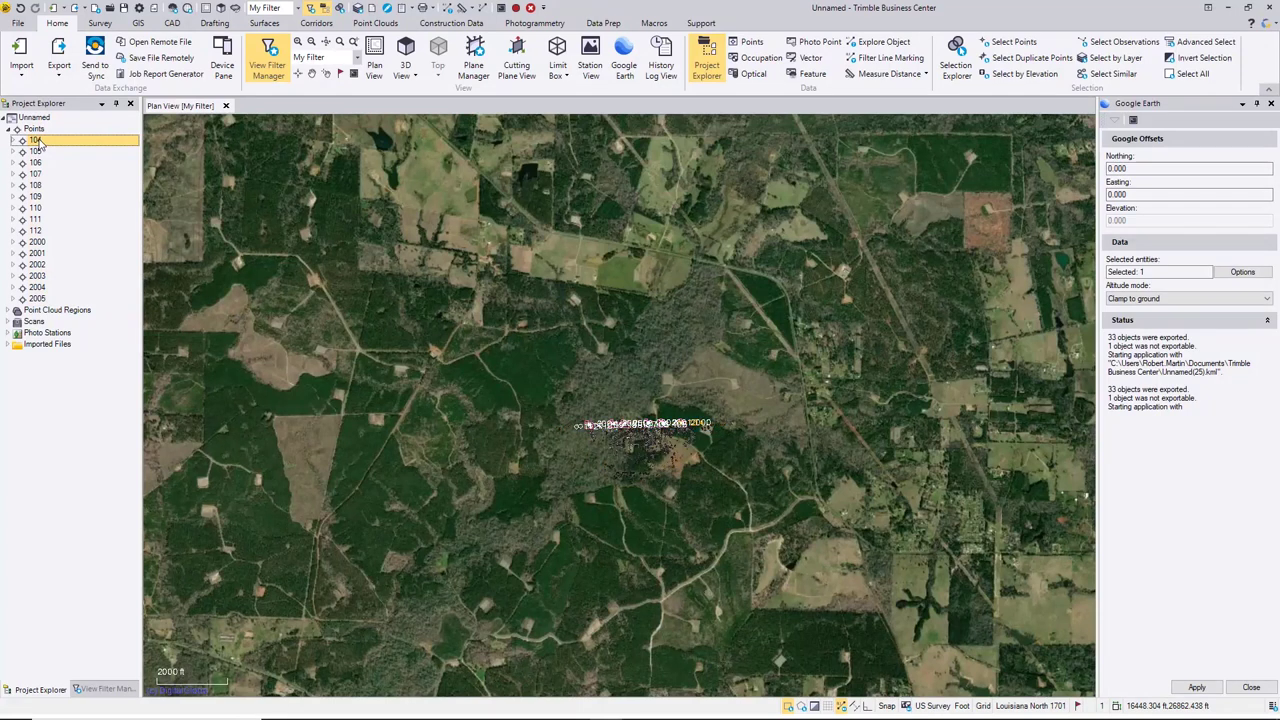
Step: Review point 104's properties and the project's Louisiana North 1701 coordinate system settings
right_click(42, 146)
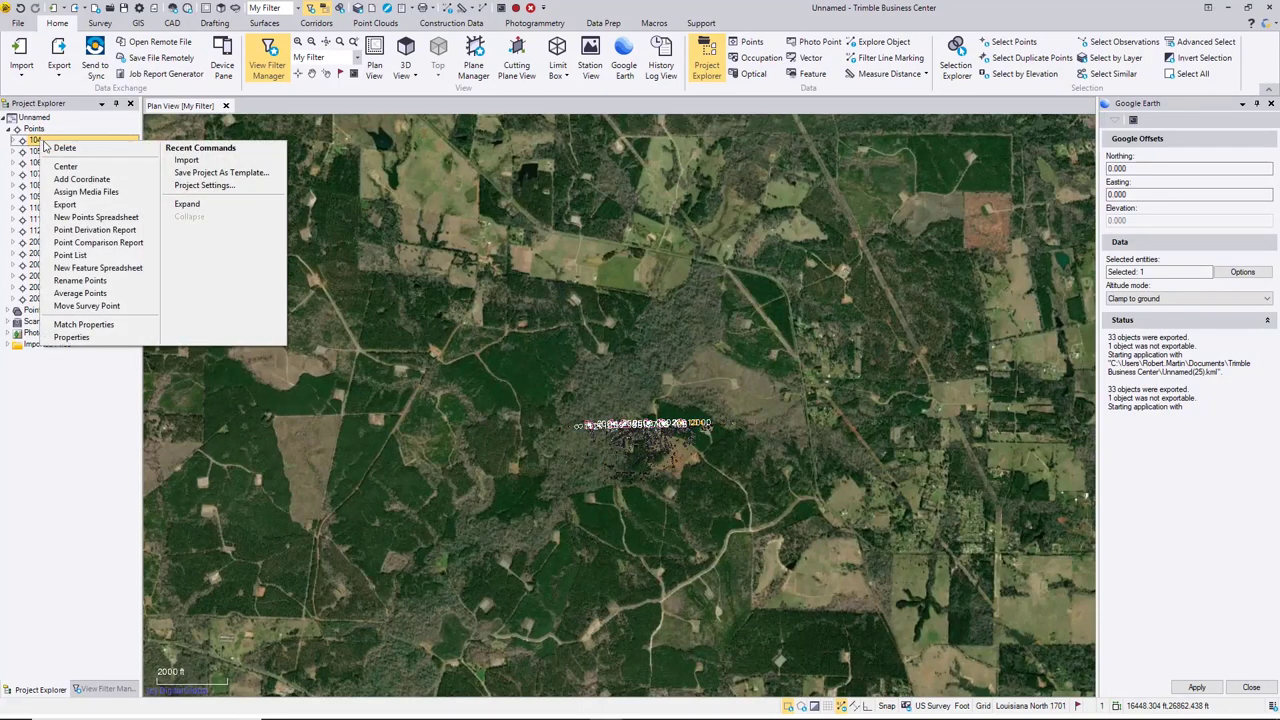
click(71, 337)
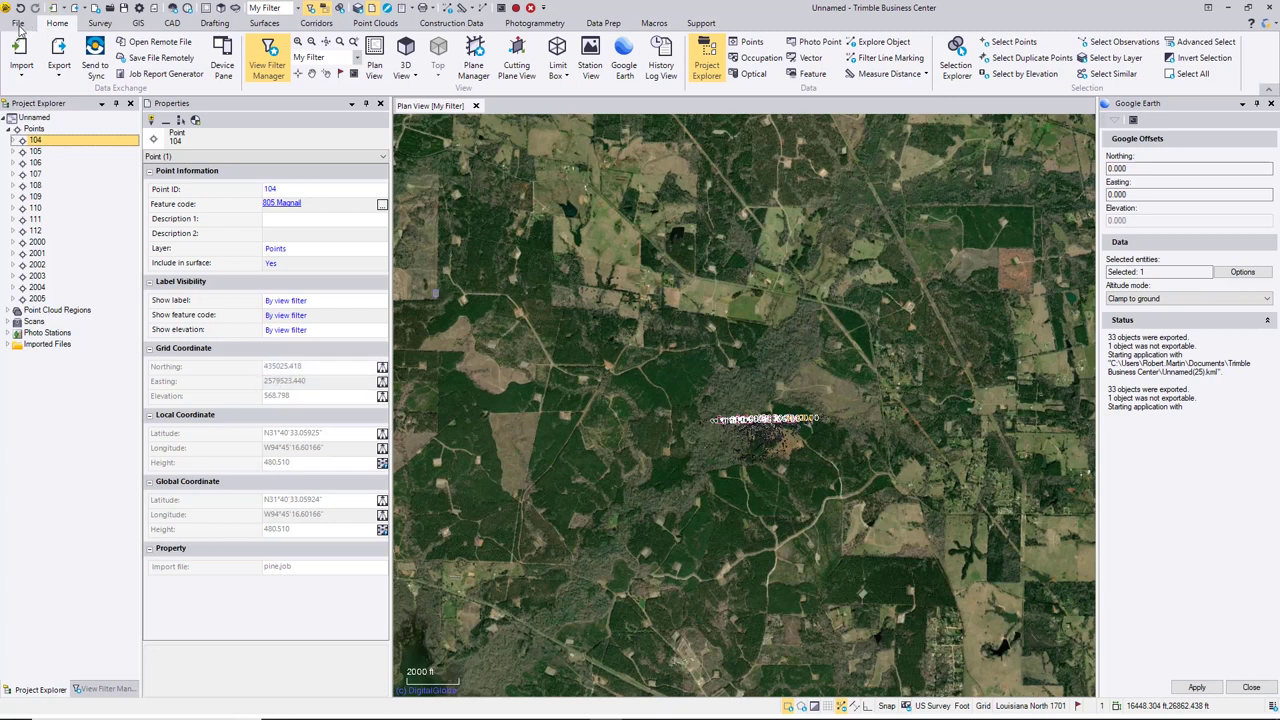
click(140, 9)
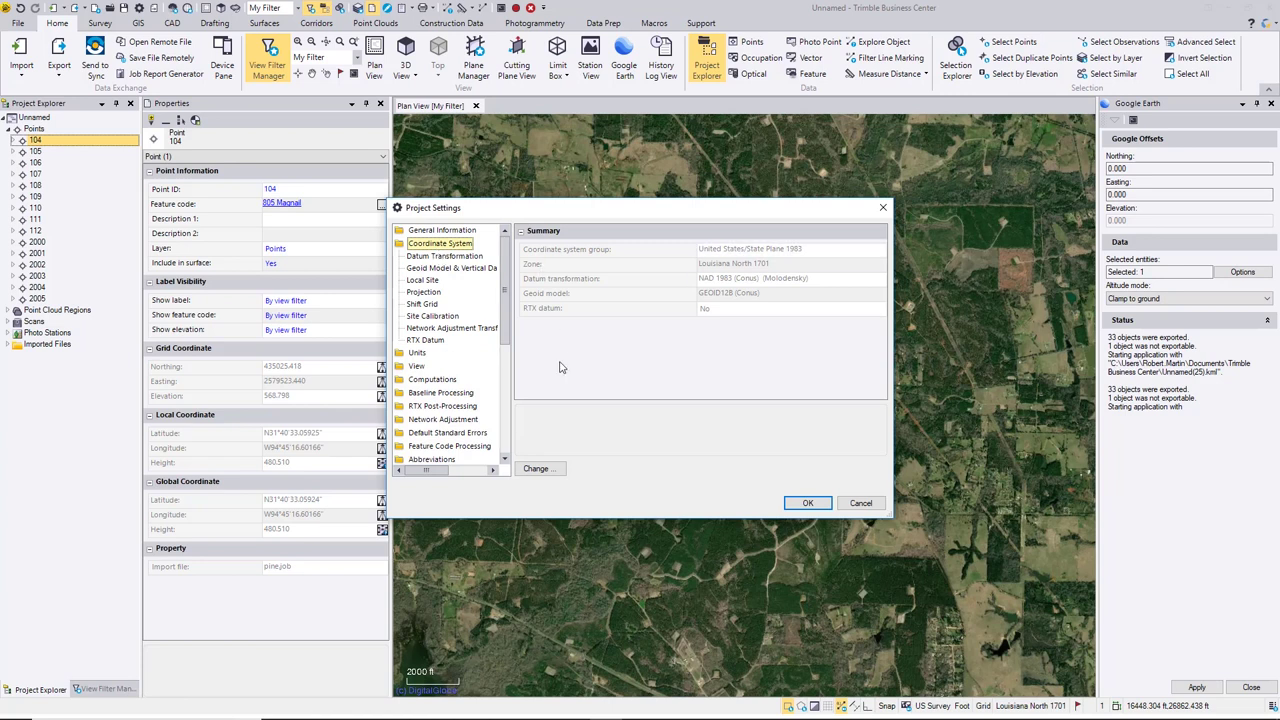
Step: Switch to the recently used Oklahoma North 3501 zone and scroll through the recomputed coordinates
click(535, 470)
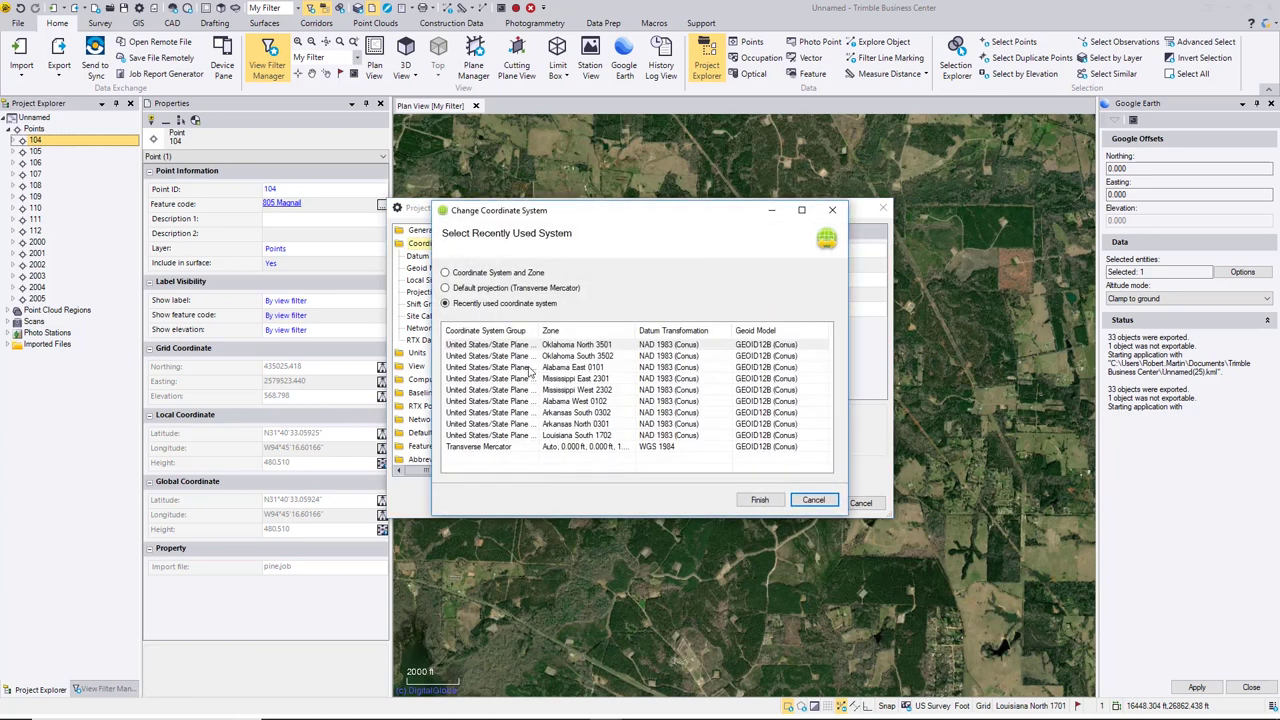
click(562, 347)
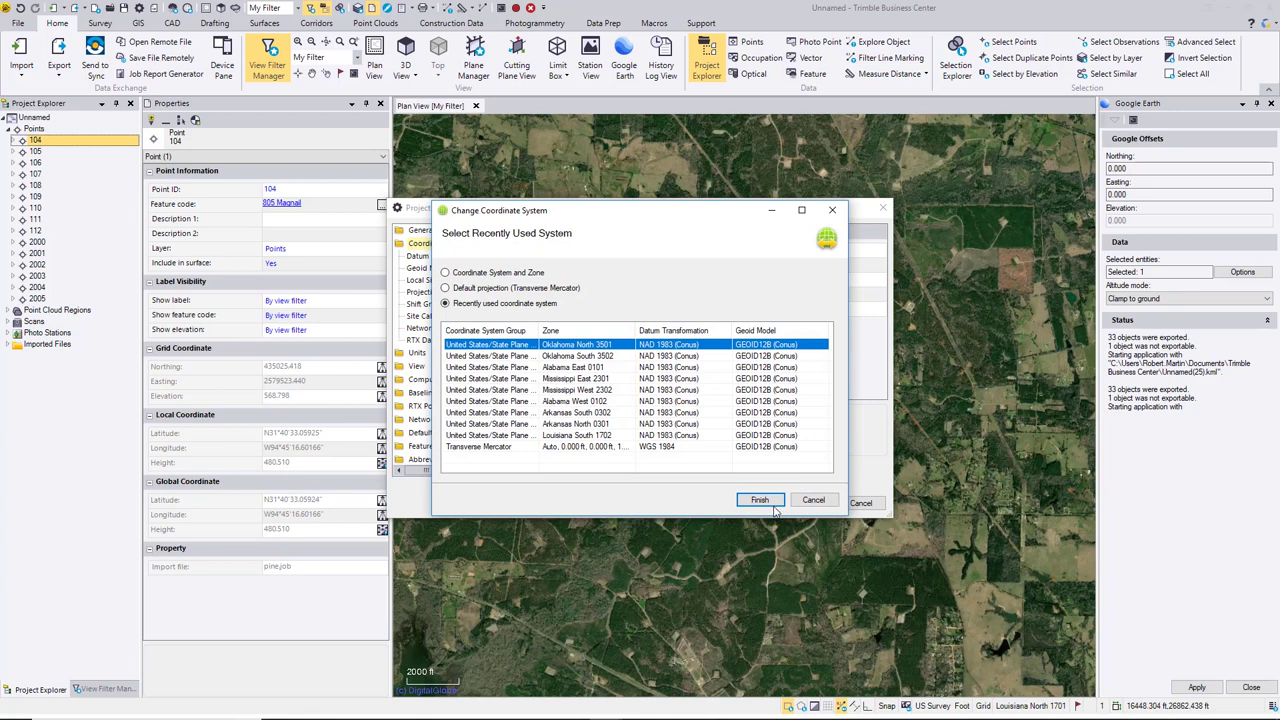
click(771, 504)
click(806, 508)
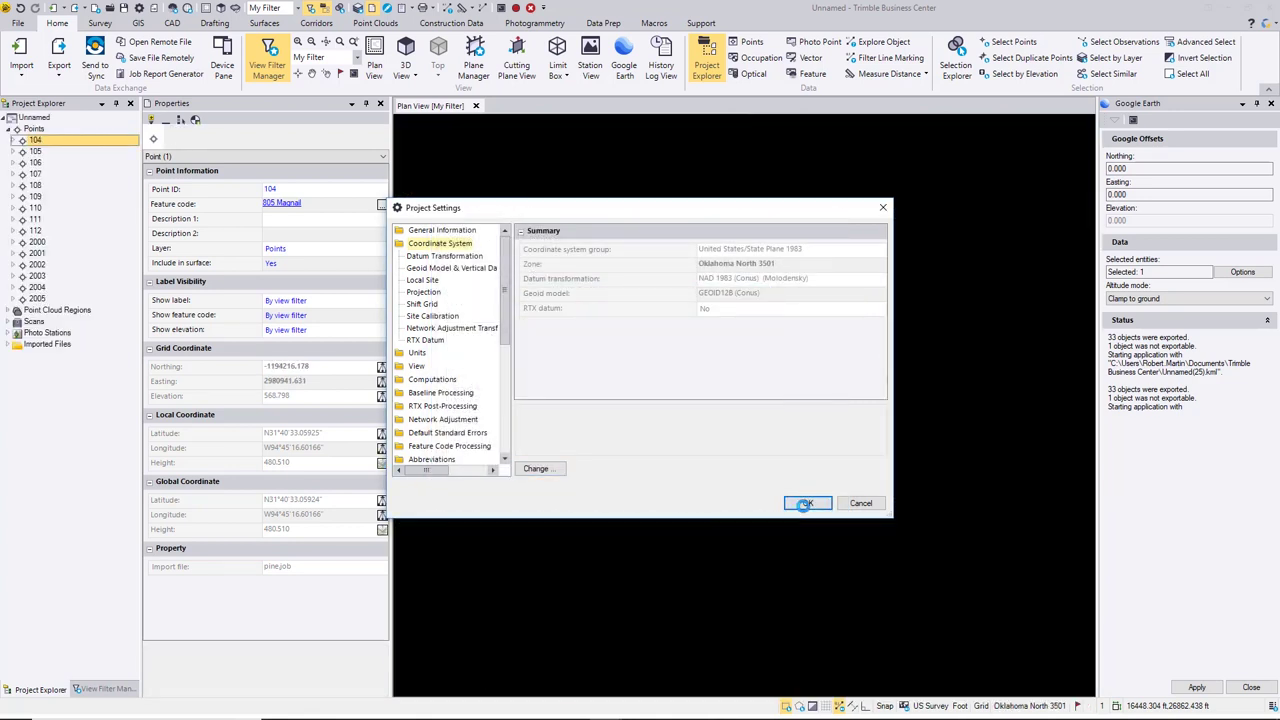
scroll(704, 500, down, 1)
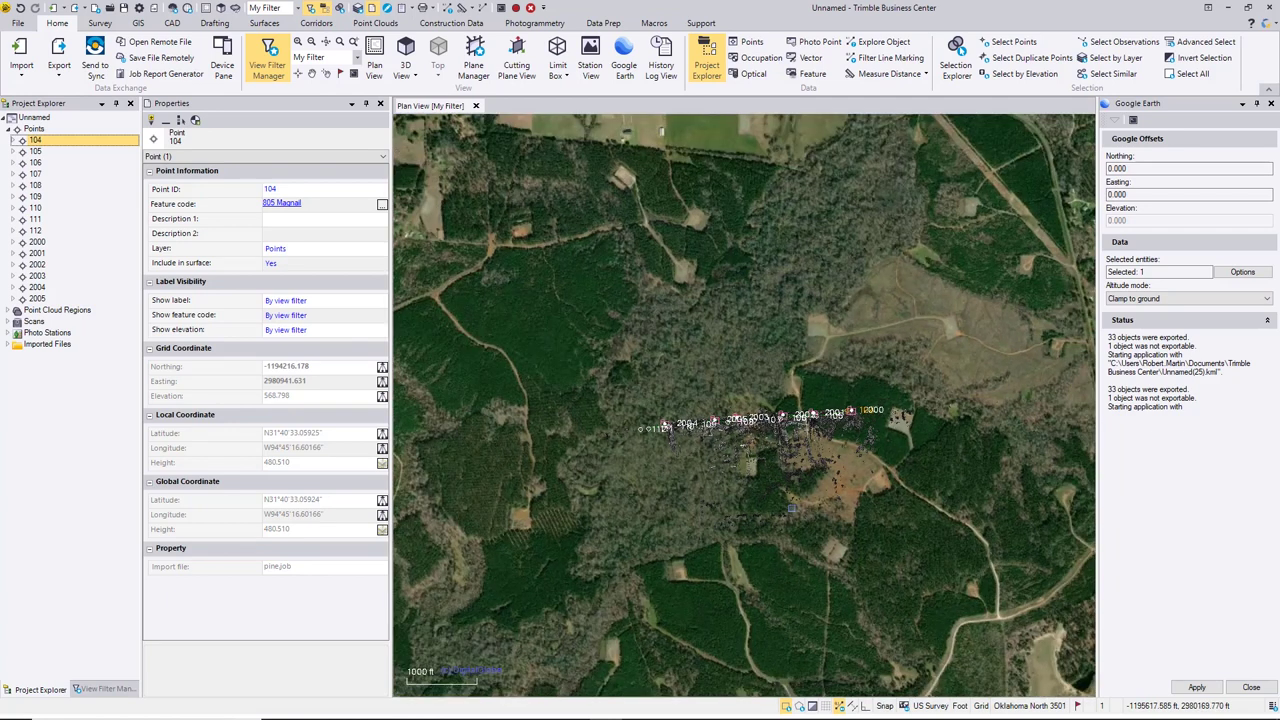
scroll(704, 500, down, 2)
scroll(704, 500, down, 1)
scroll(704, 500, down, 1)
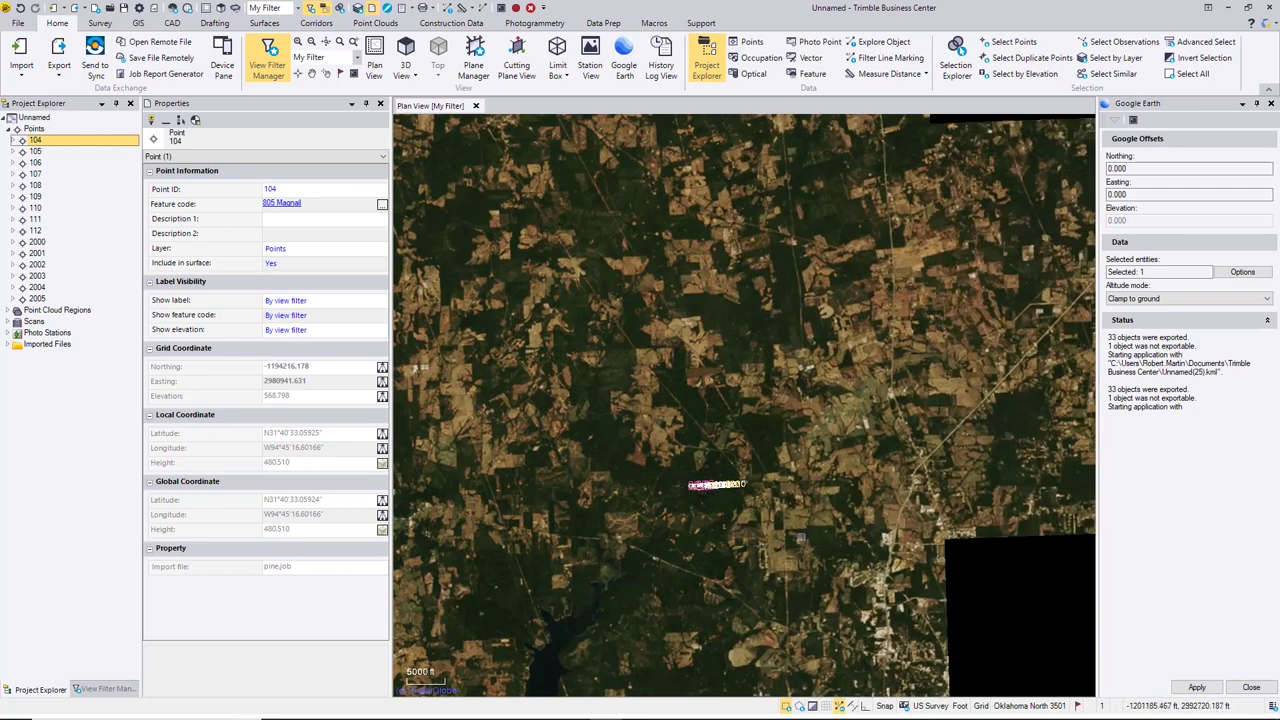
Step: Select all points and zoom around in Google Earth Pro, confirming they still plot in east Texas
key(ctrl+a)
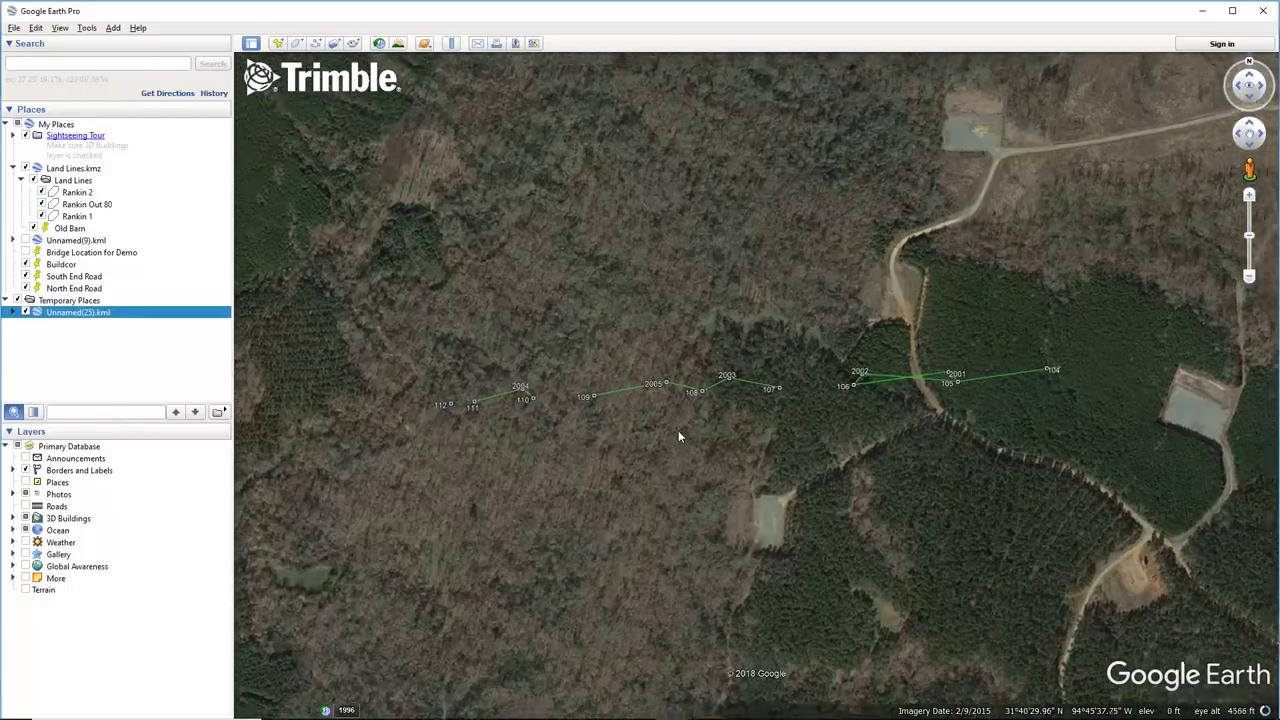
scroll(678, 436, down, 5)
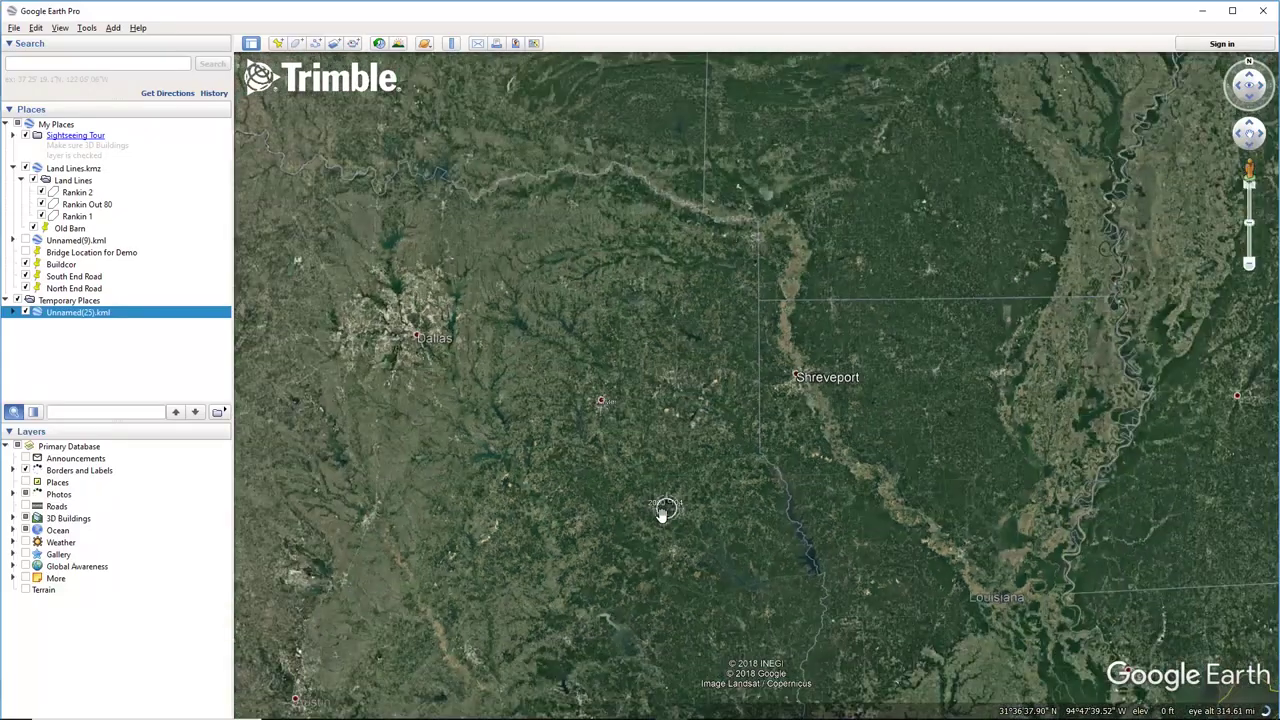
scroll(663, 512, down, 5)
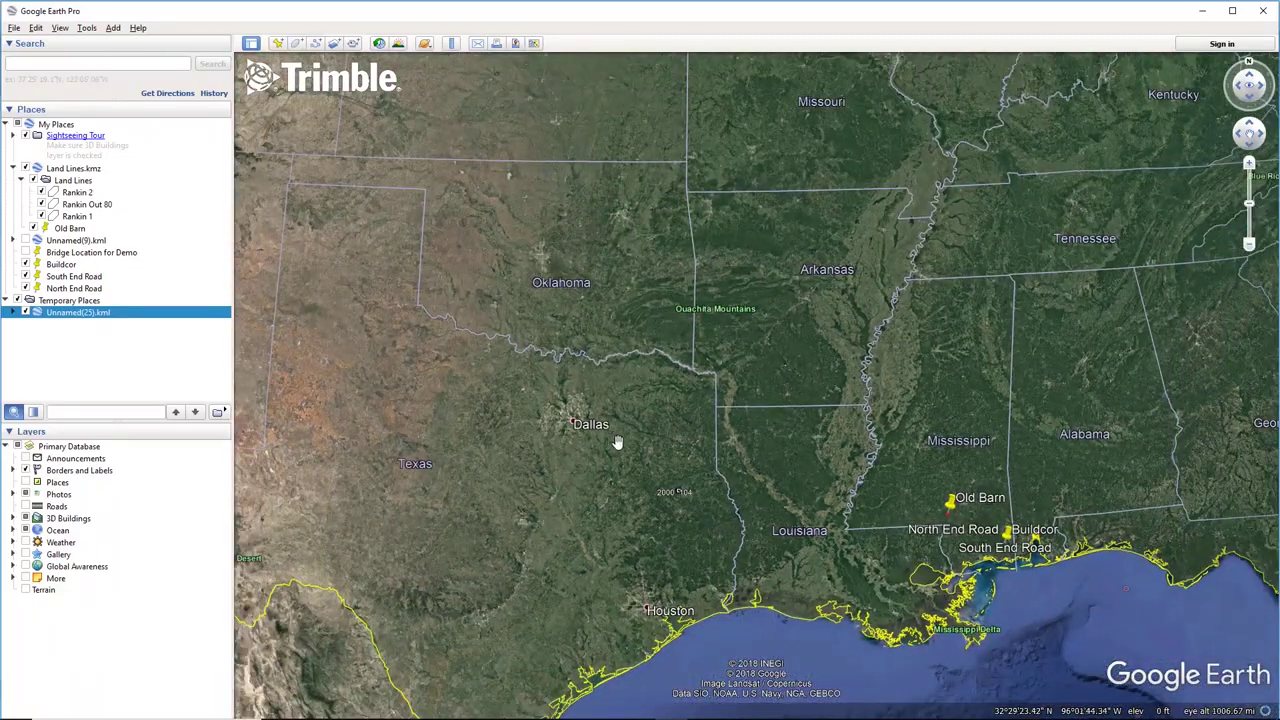
scroll(670, 510, up, 3)
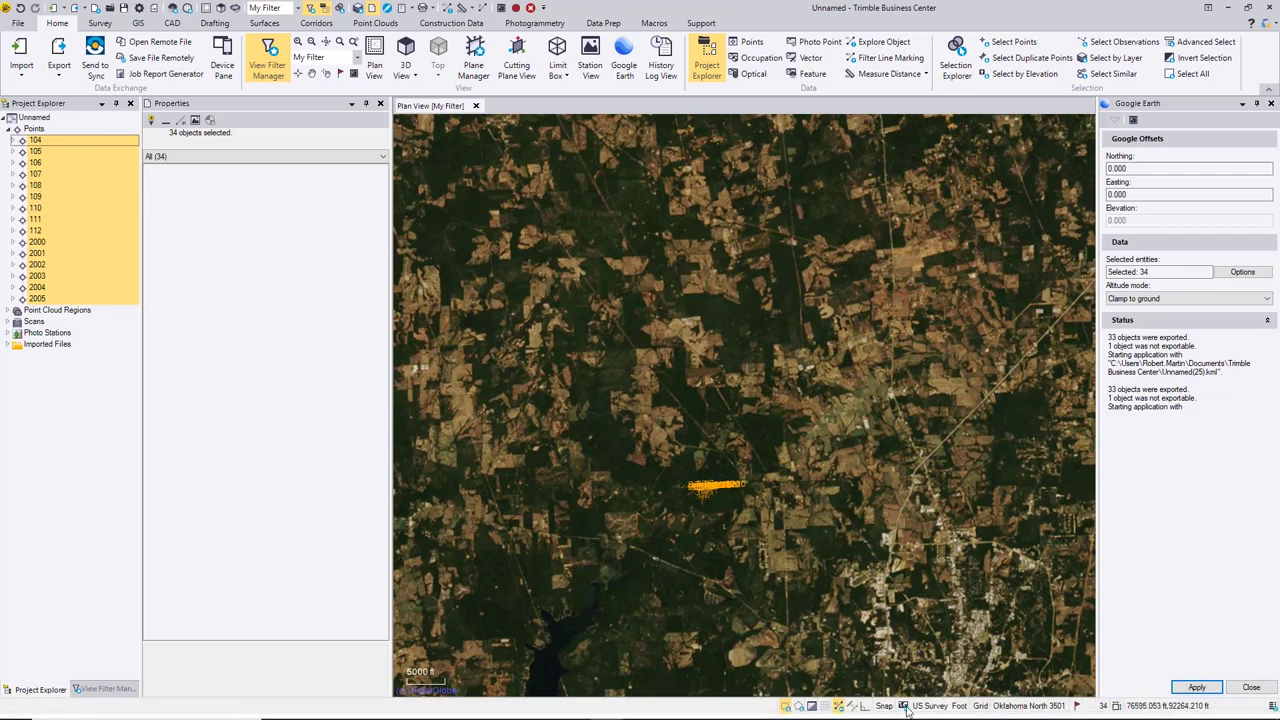
Step: Hide the satellite imagery, close the Properties pane and clear the point selection
click(904, 706)
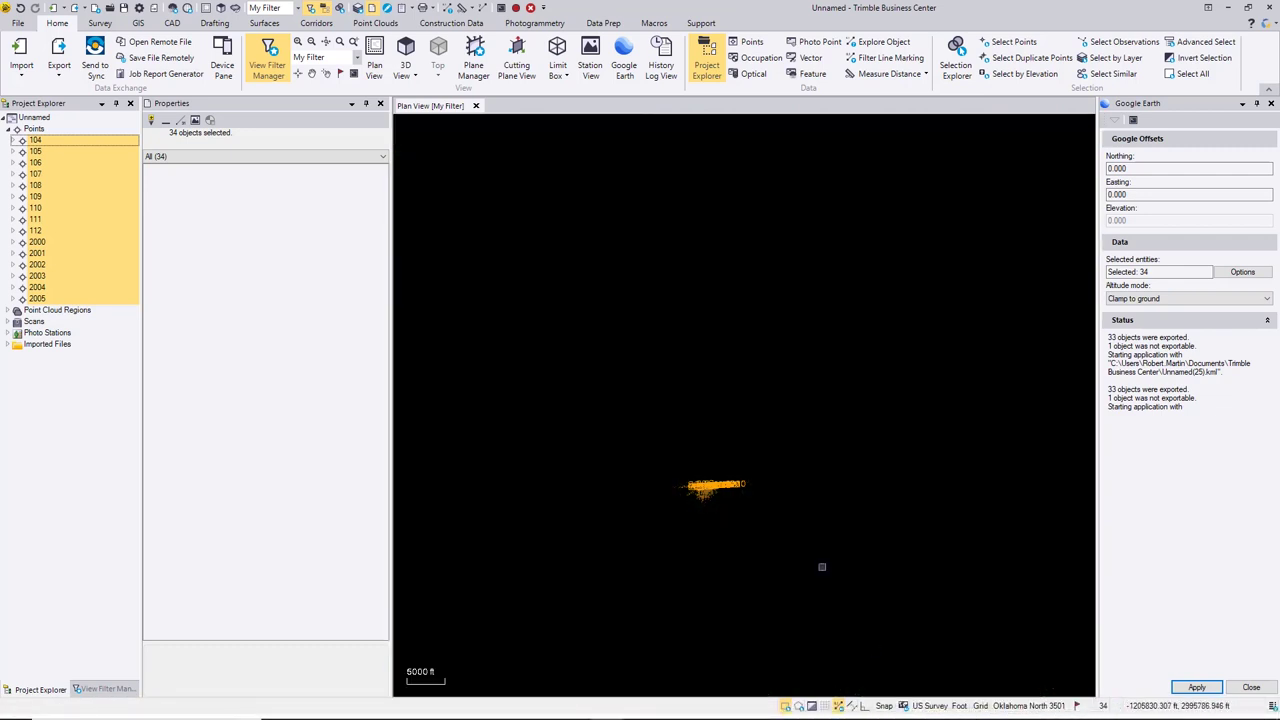
click(380, 104)
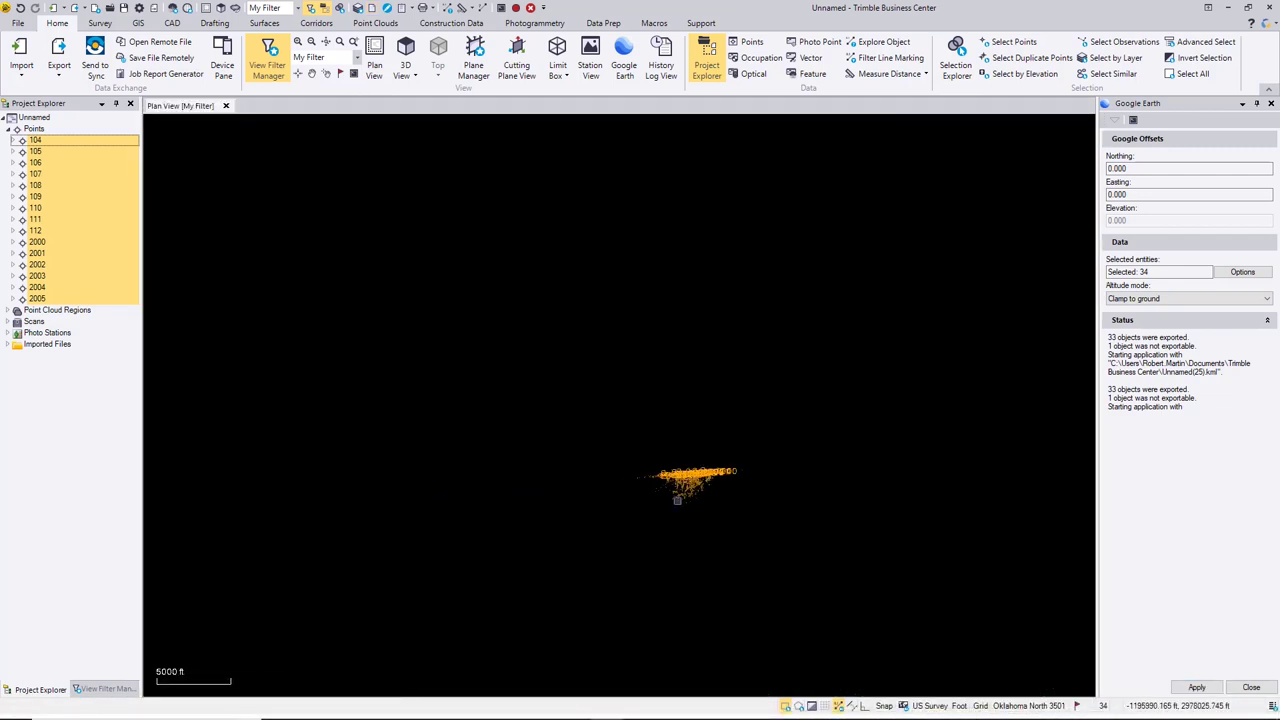
scroll(766, 514, up, 3)
scroll(547, 490, up, 3)
scroll(547, 490, up, 3)
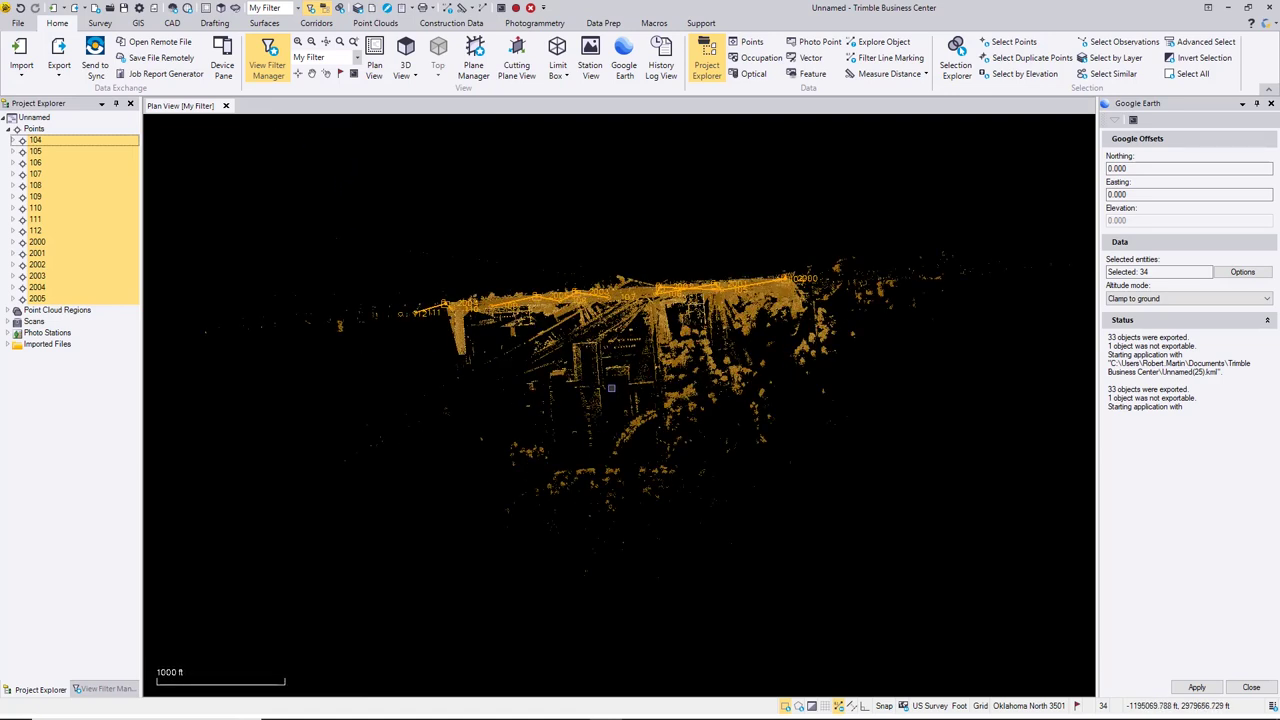
shift+middle_drag(800, 486, 864, 496)
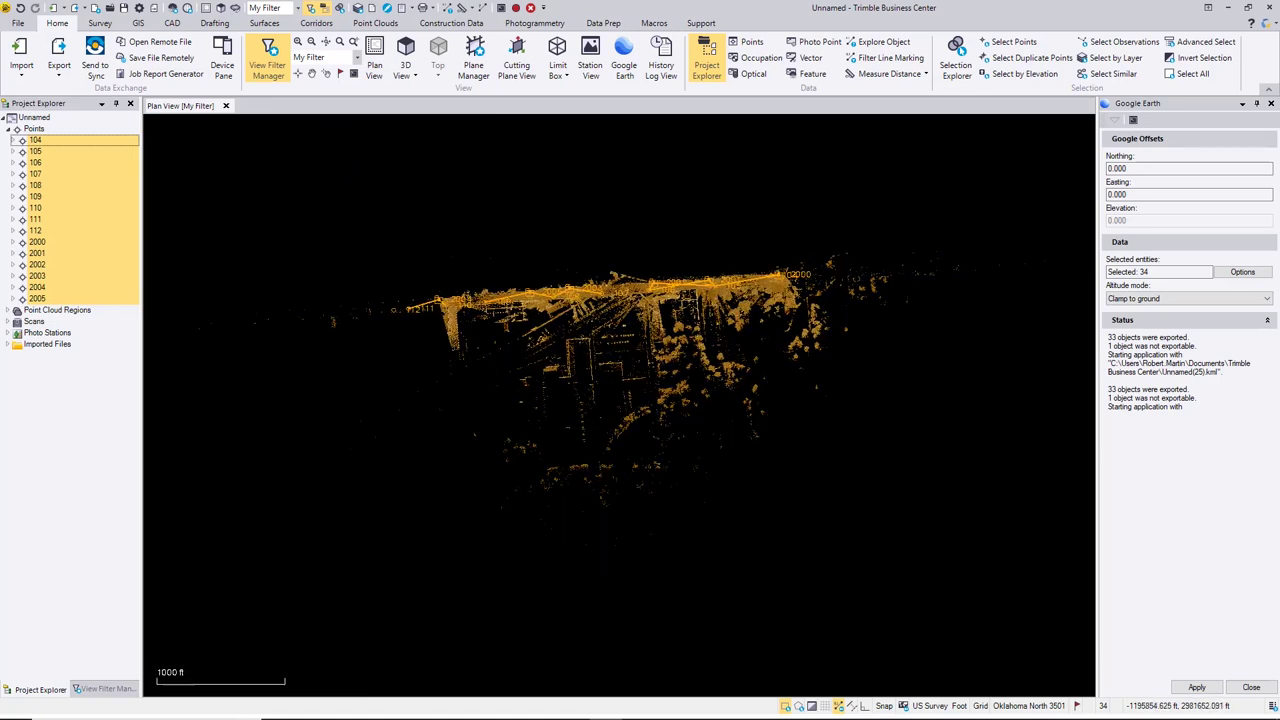
right_click(864, 497)
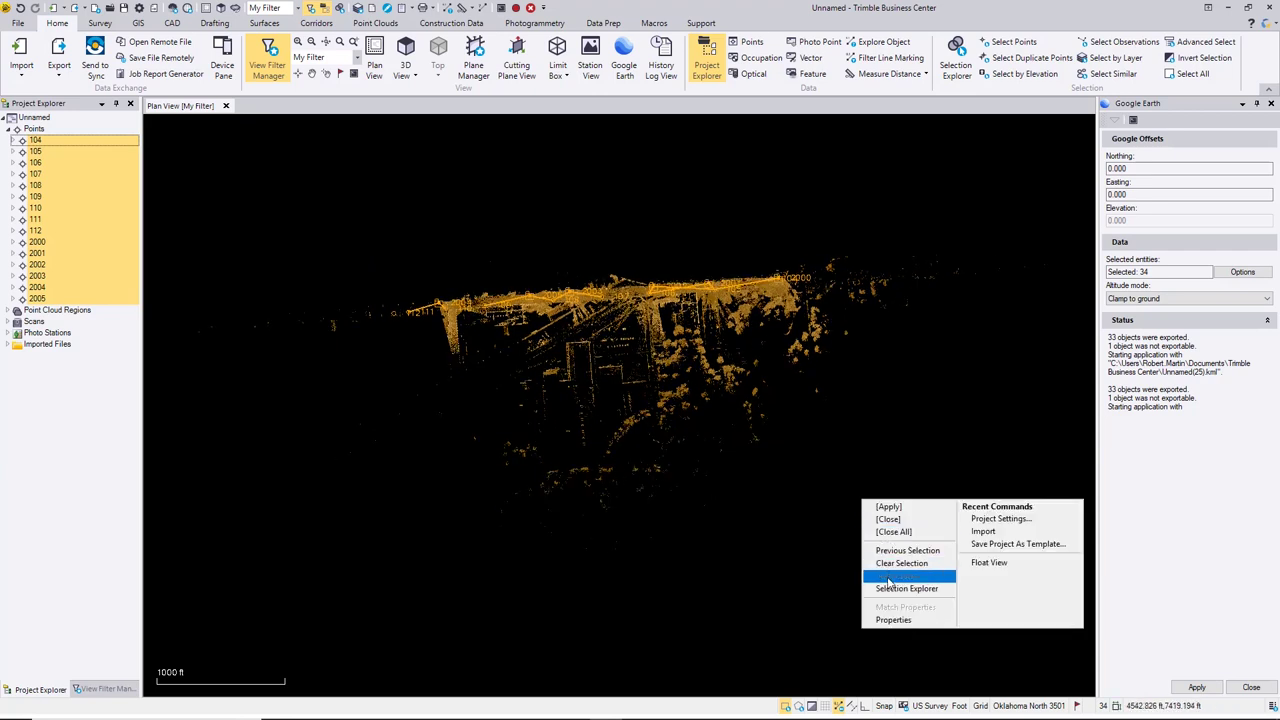
click(895, 563)
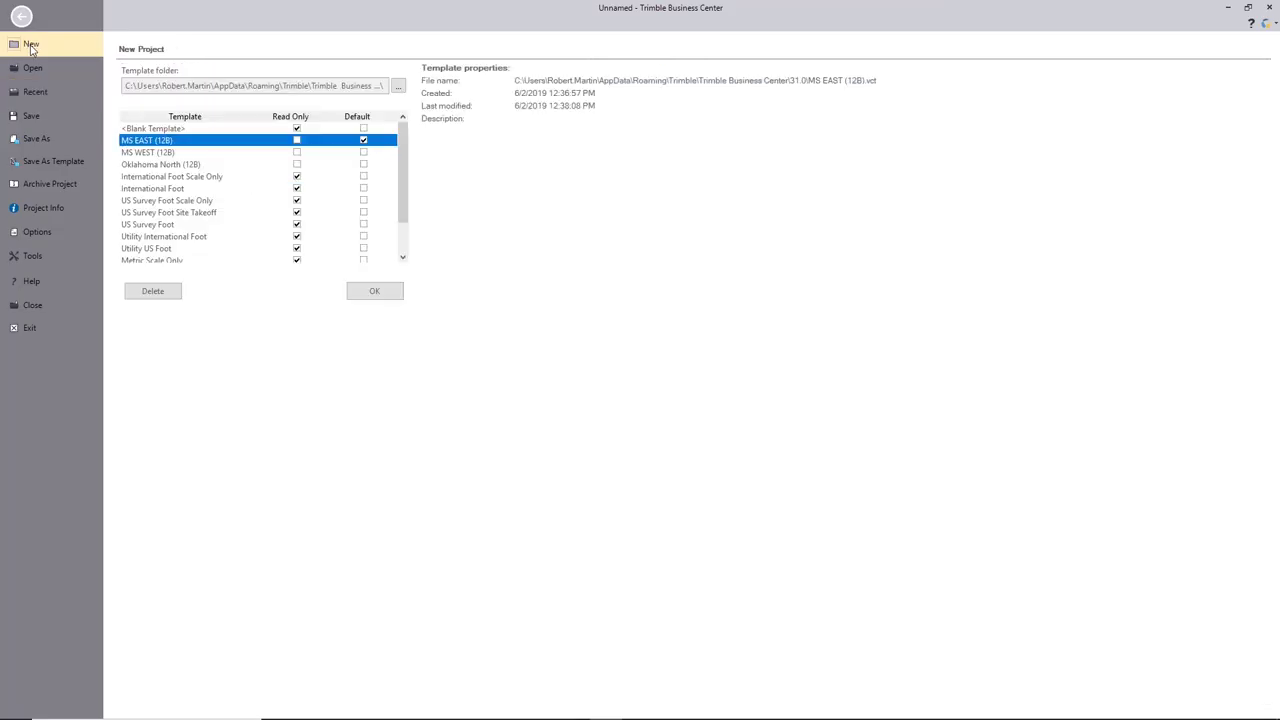
Step: Create a new project from the Oklahoma North (12B) template, discarding current changes
click(159, 166)
click(386, 295)
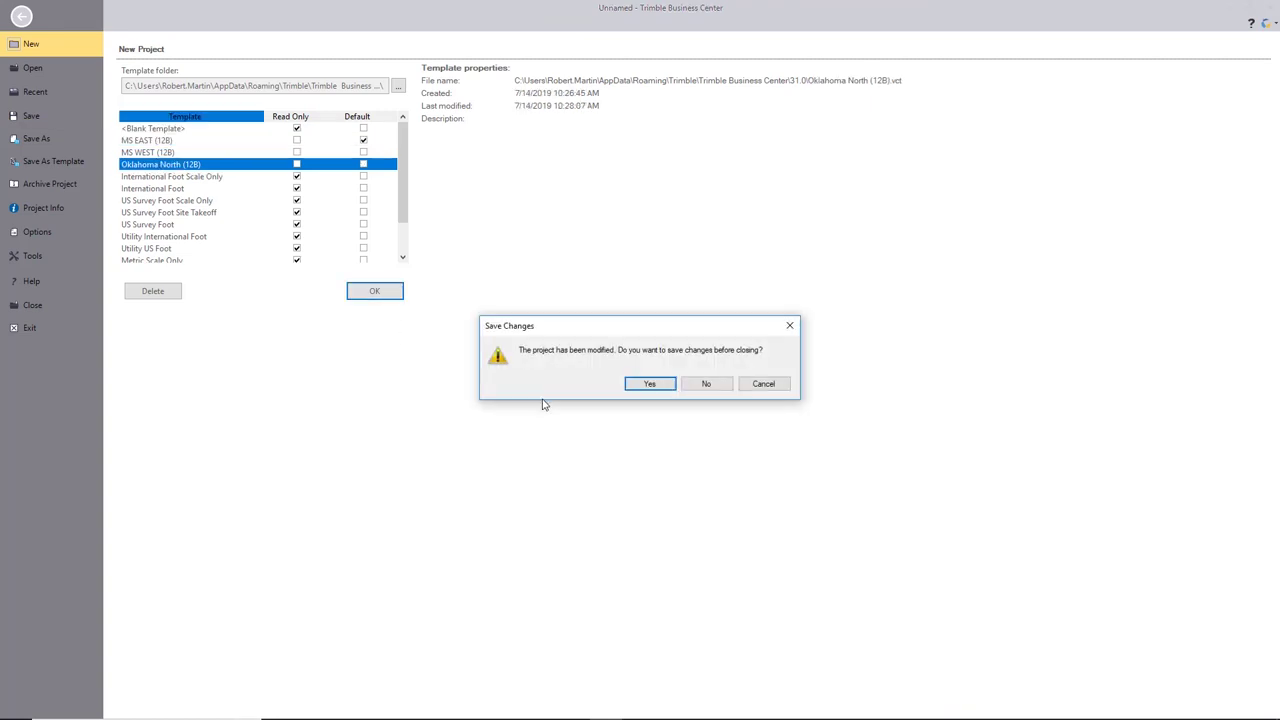
click(704, 384)
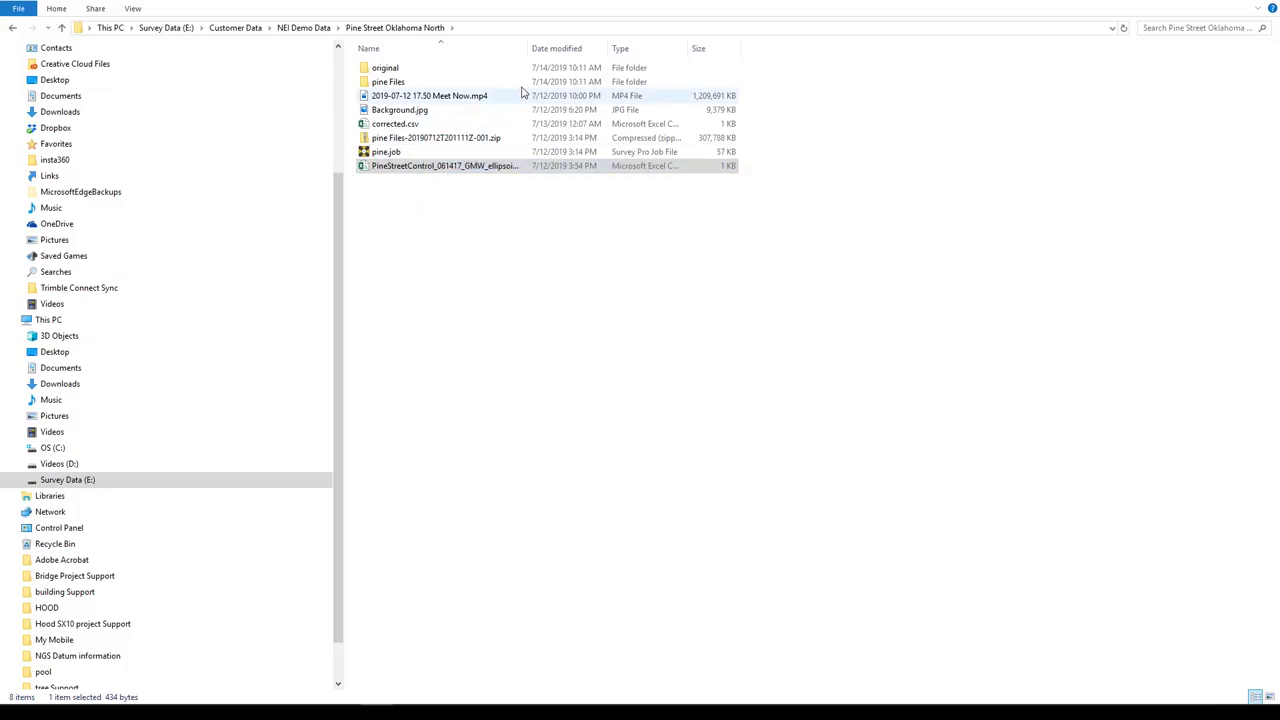
Step: Widen File Explorer's Name column to read the full Pine Street control CSV name
drag(529, 48, 634, 48)
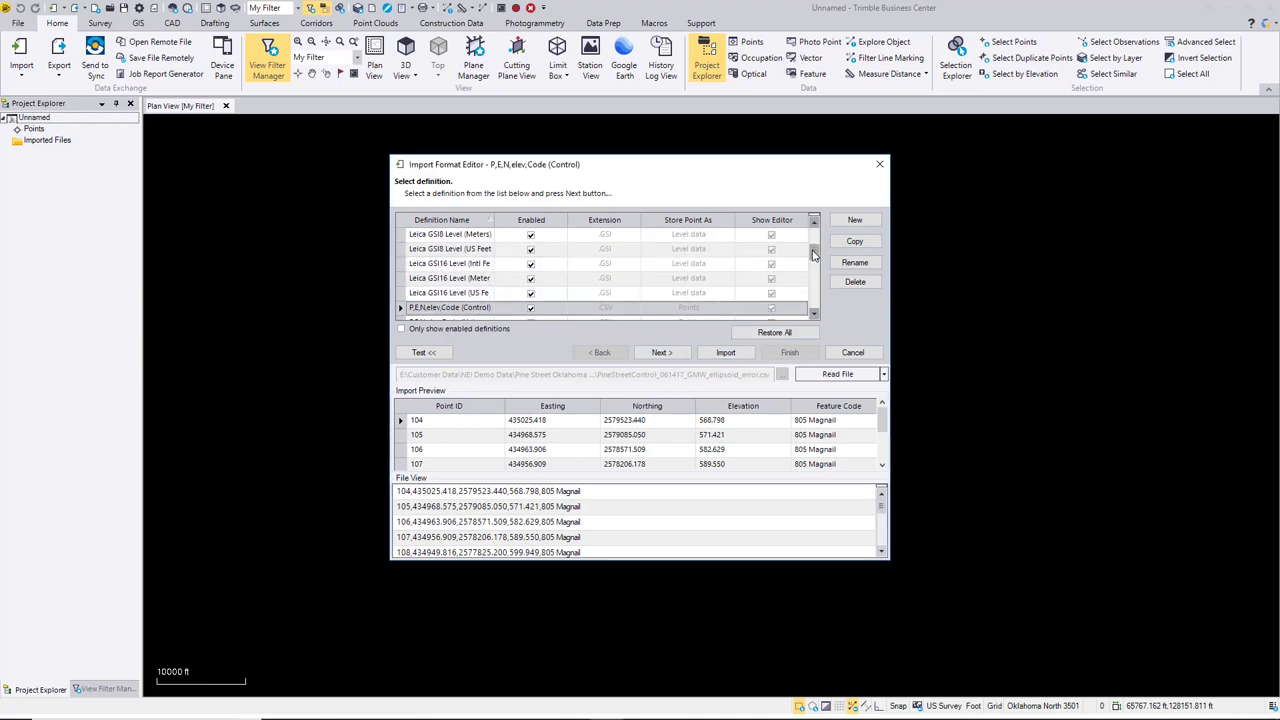
Step: Import the Pine Street control CSV using the P,N,E,elev,Code (Control) format
mouse_move(814, 252)
mouse_down()
mouse_move(815, 300)
mouse_move(815, 277)
mouse_up()
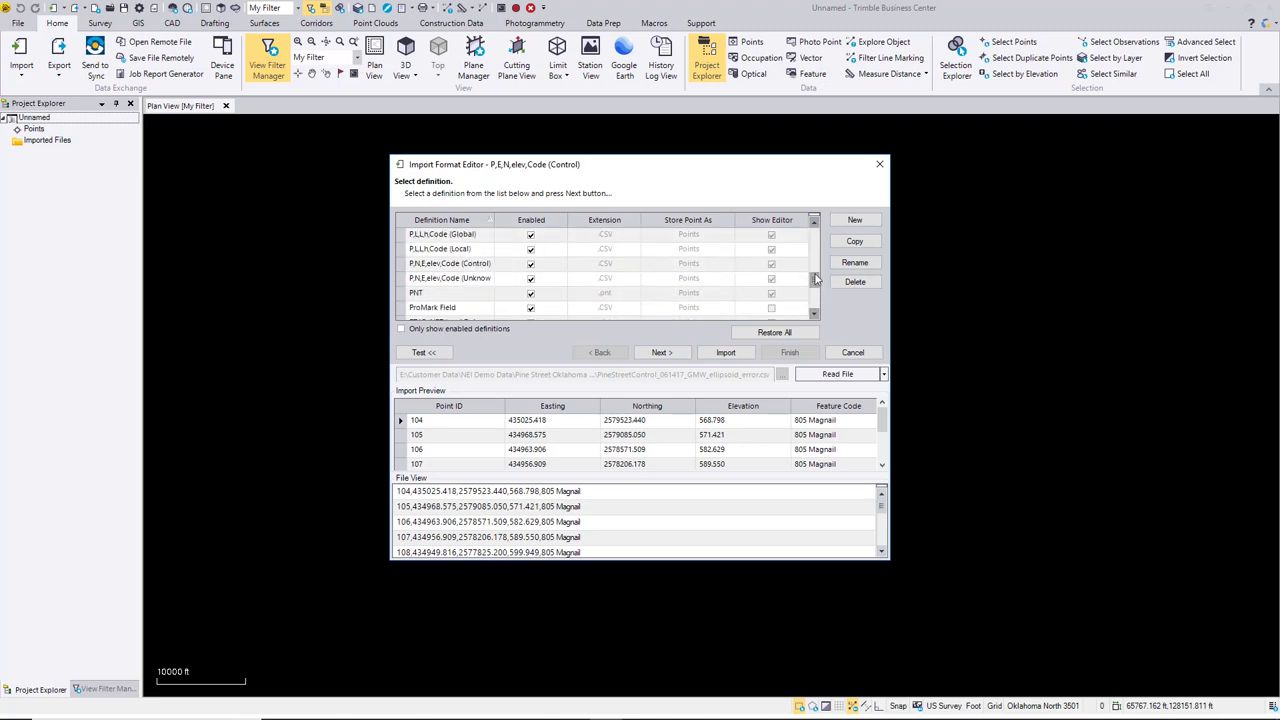
click(412, 278)
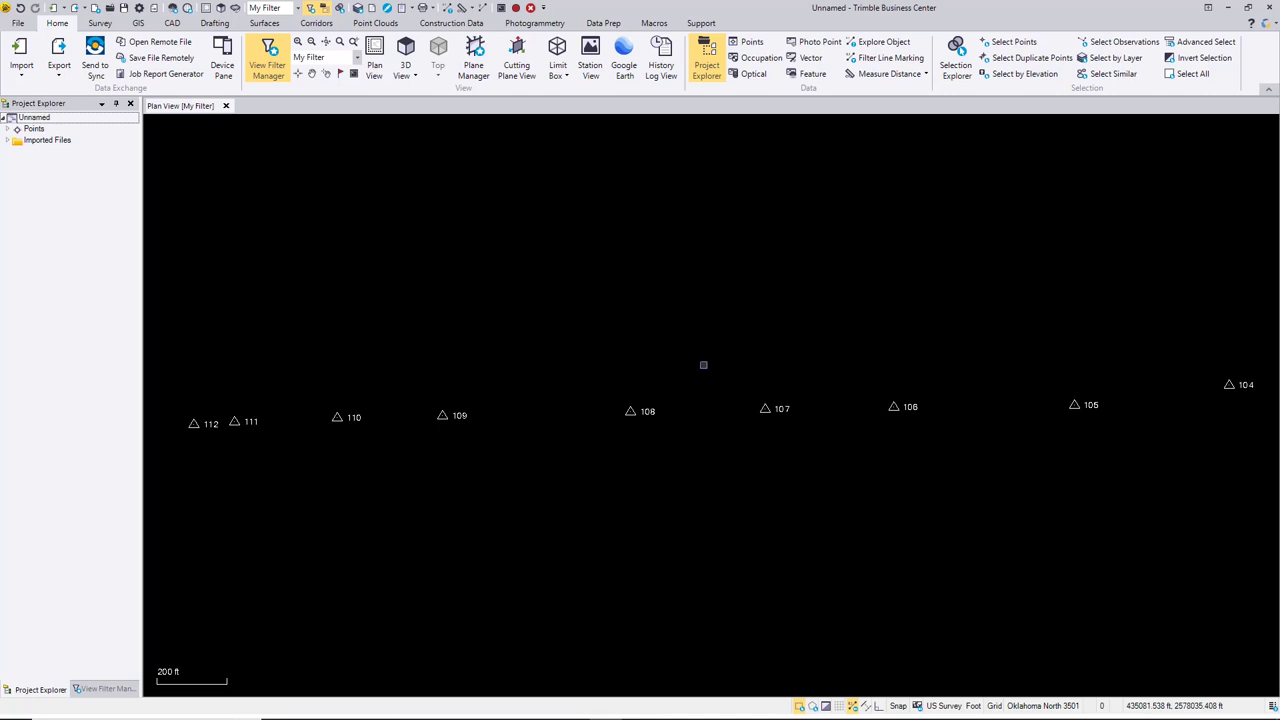
scroll(702, 372, down, 2)
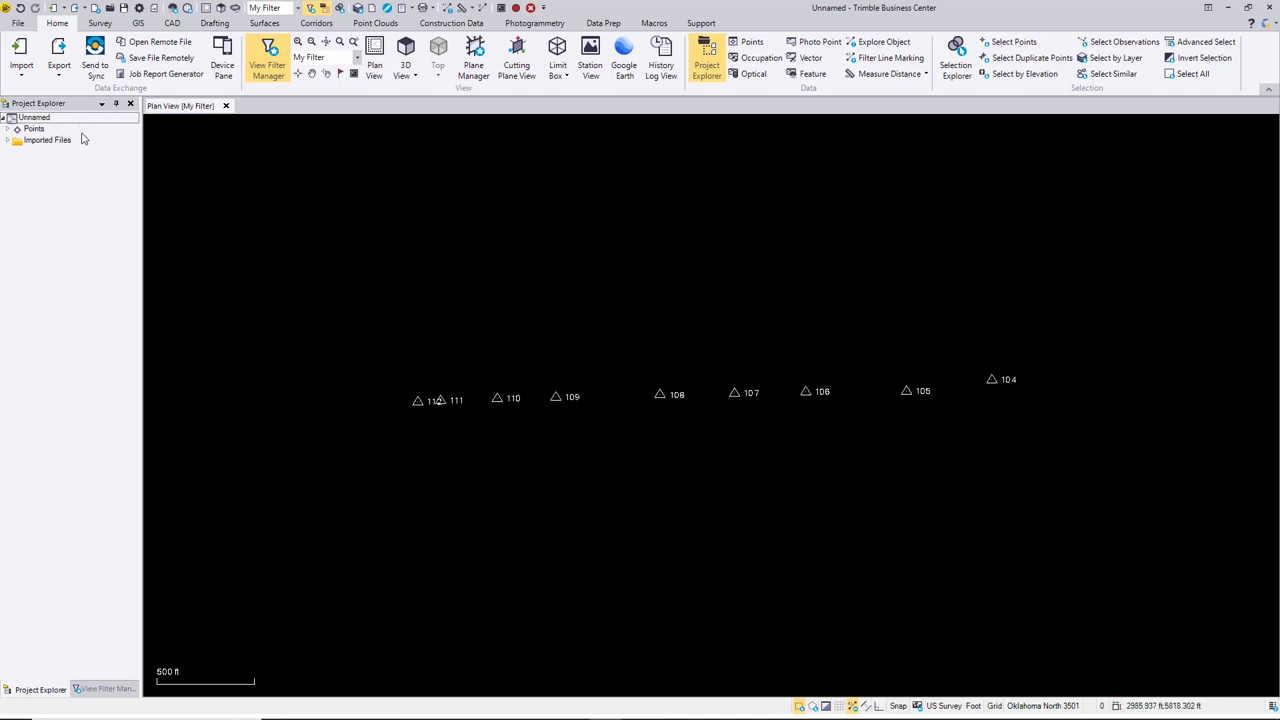
Step: Open point 104's grid record properties, showing northing 435025.418 and elevation 568.798
click(10, 130)
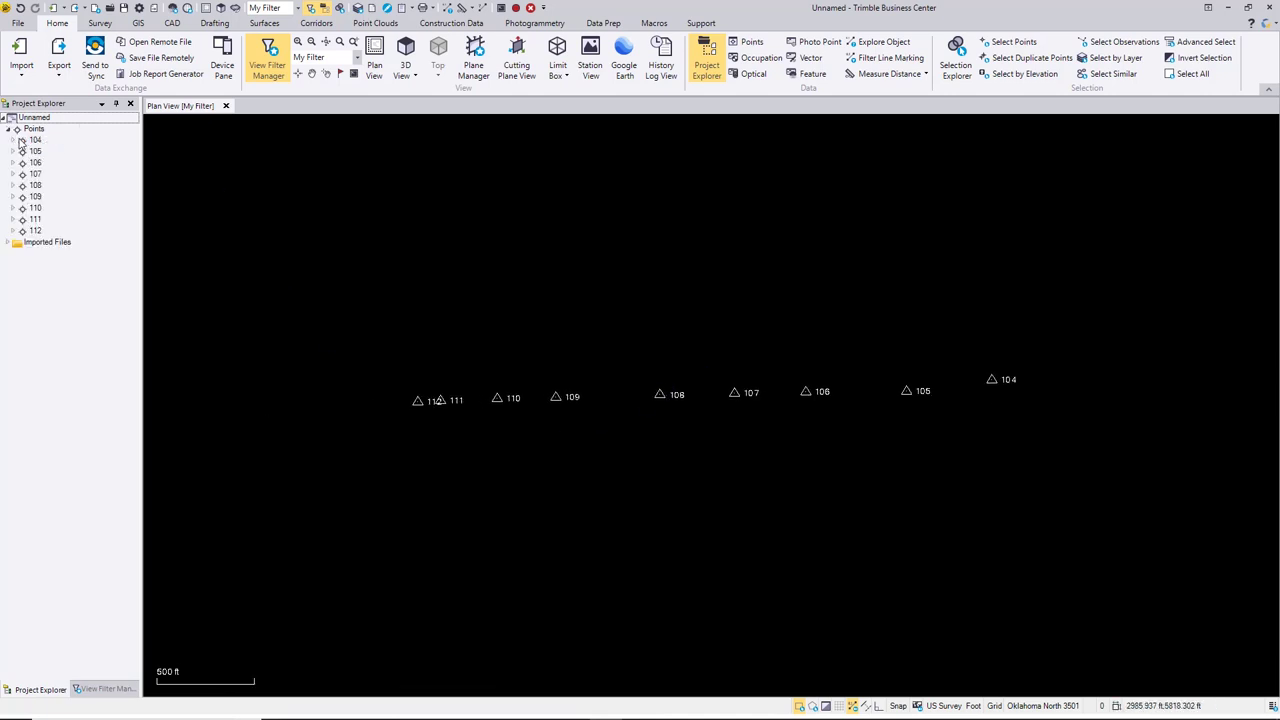
click(14, 141)
click(38, 150)
right_click(38, 150)
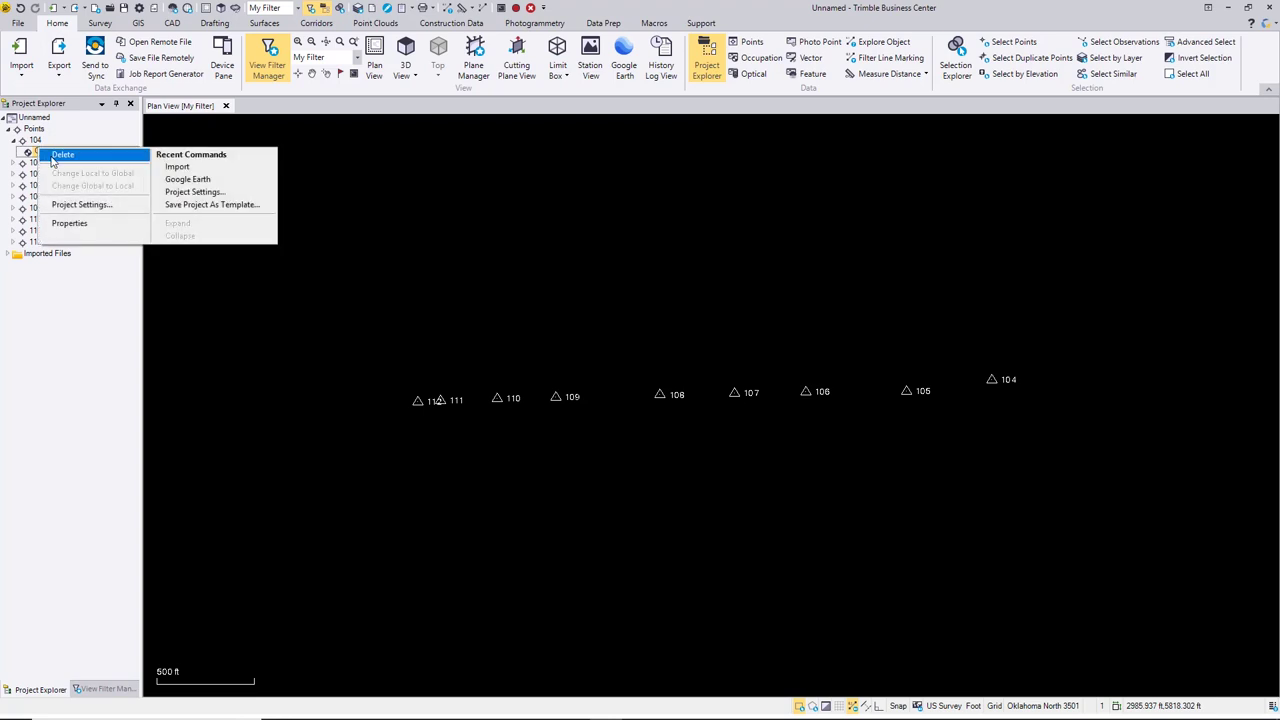
click(86, 223)
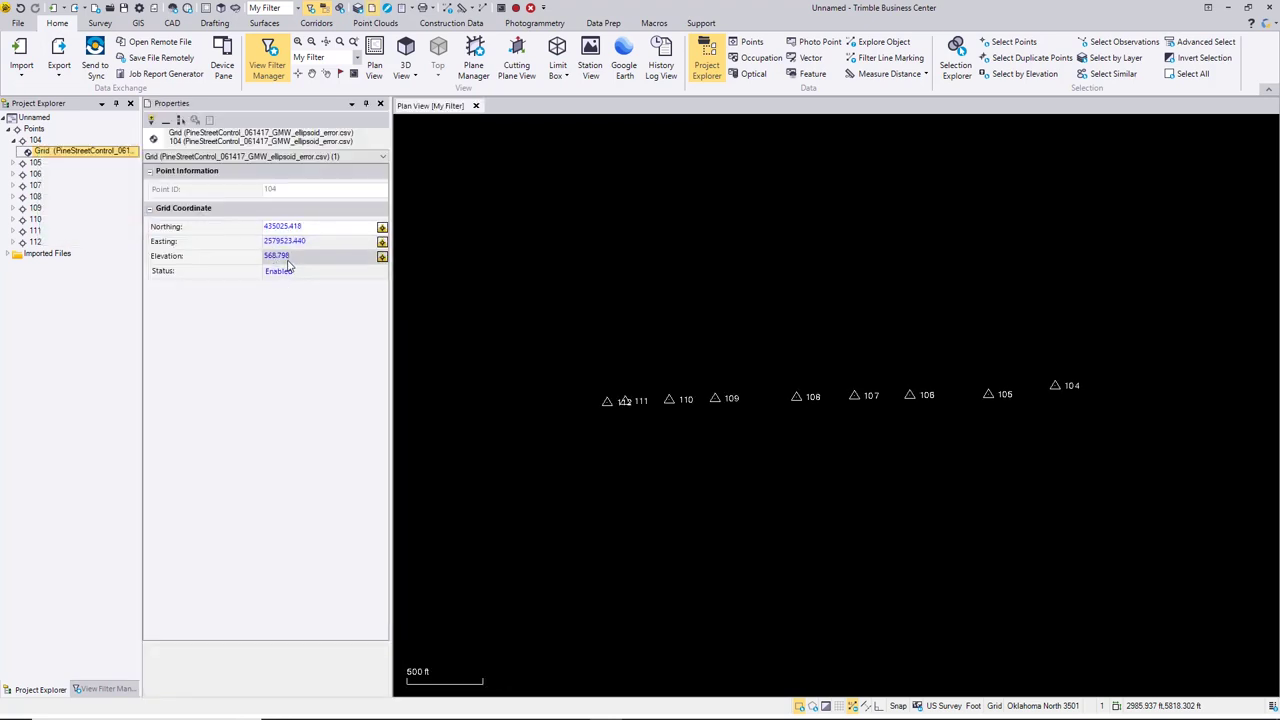
click(380, 104)
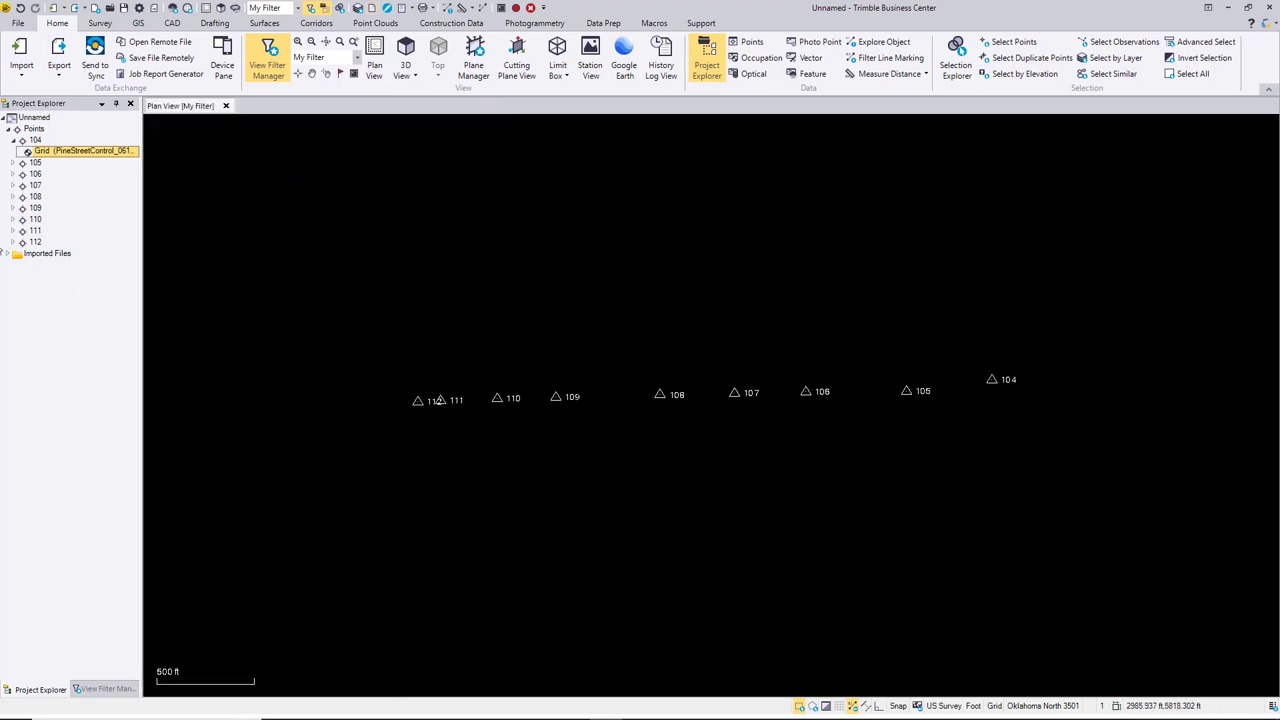
right_click(60, 150)
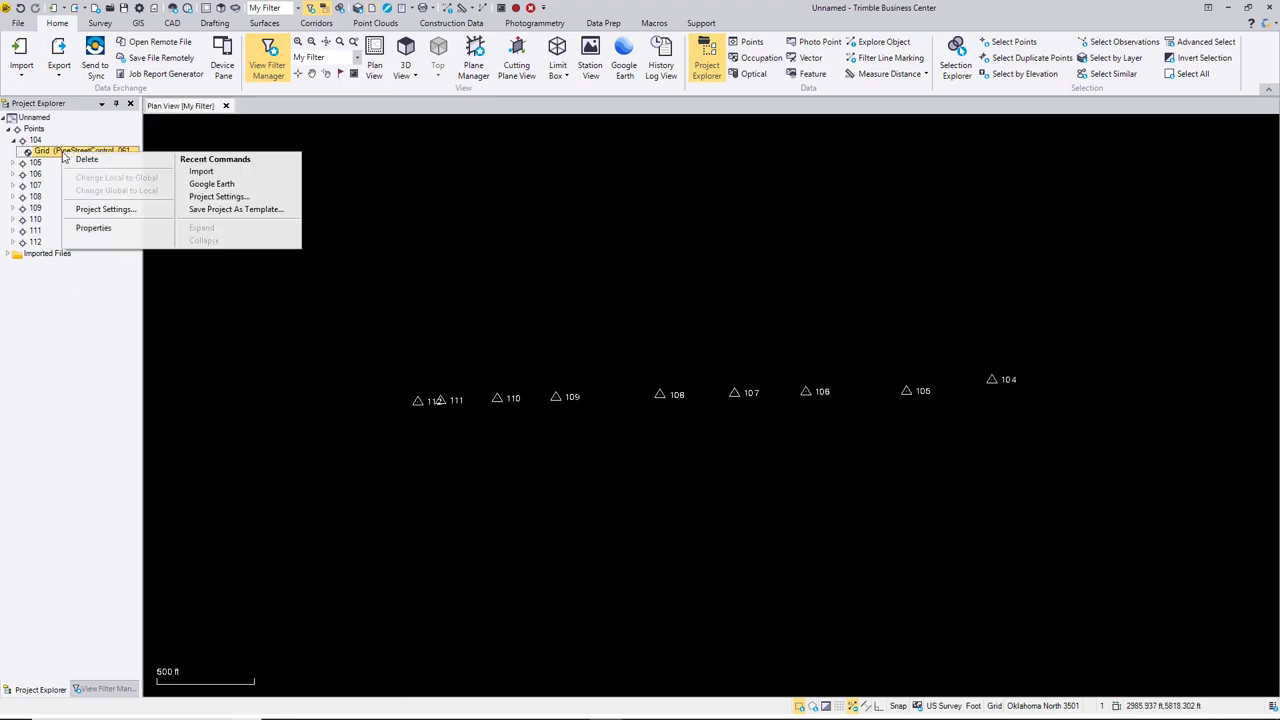
click(88, 230)
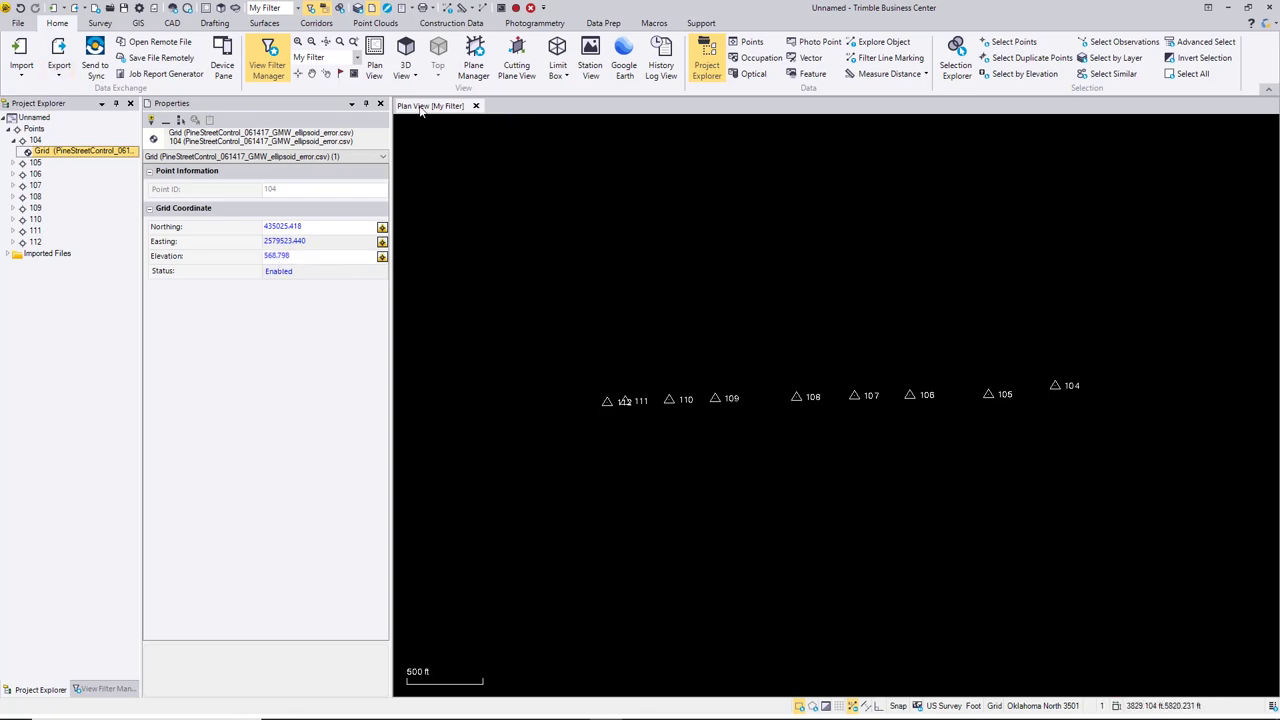
Step: Start a Create Point entry with northing and easting snapped to point 104
click(172, 24)
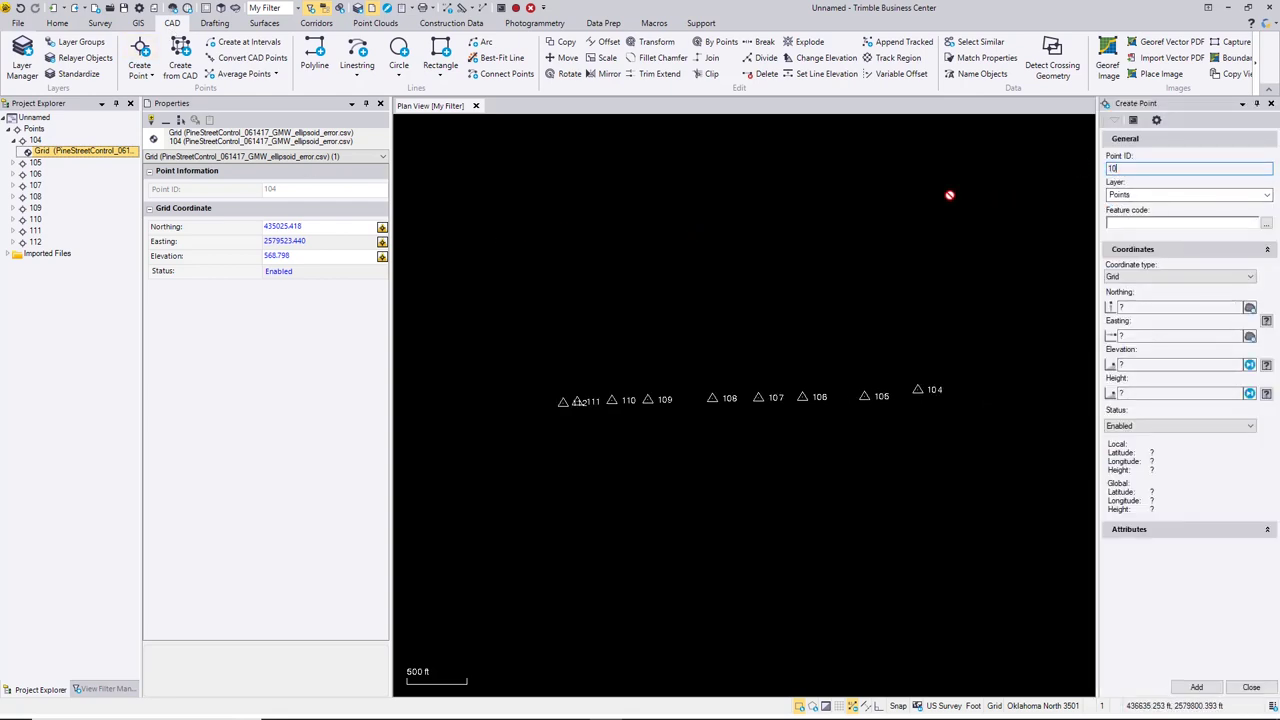
click(1132, 306)
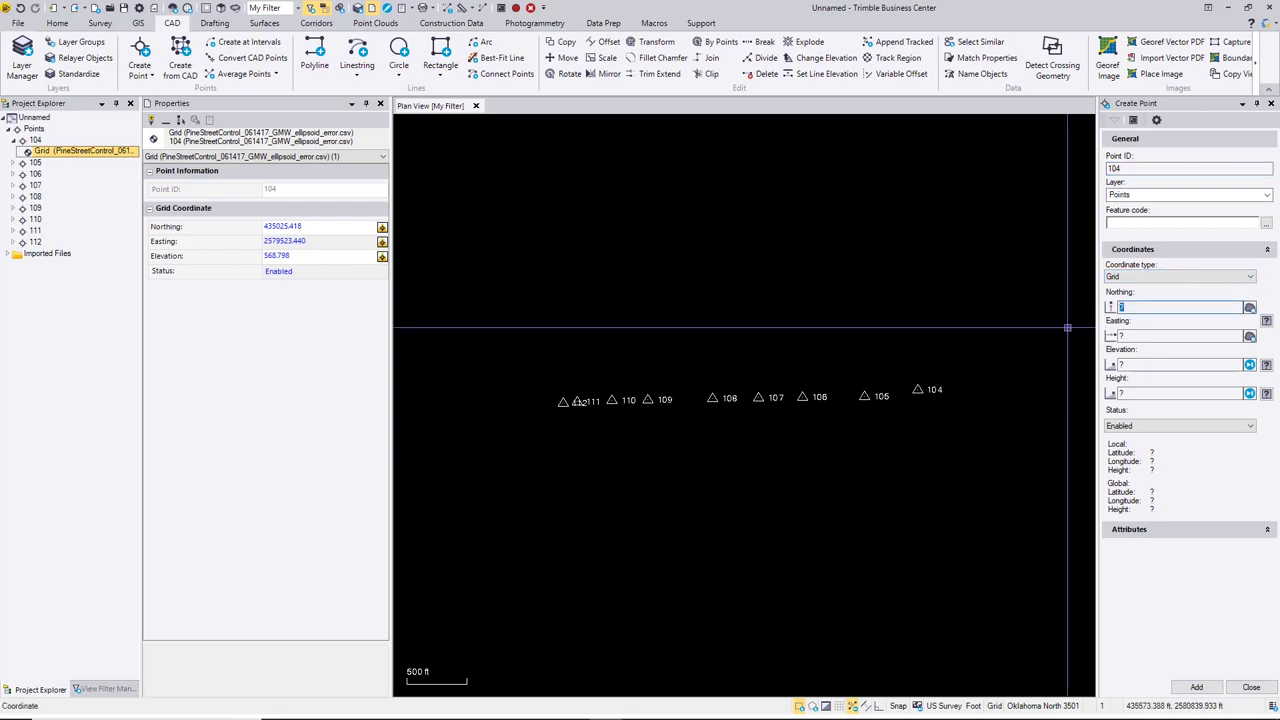
click(38, 140)
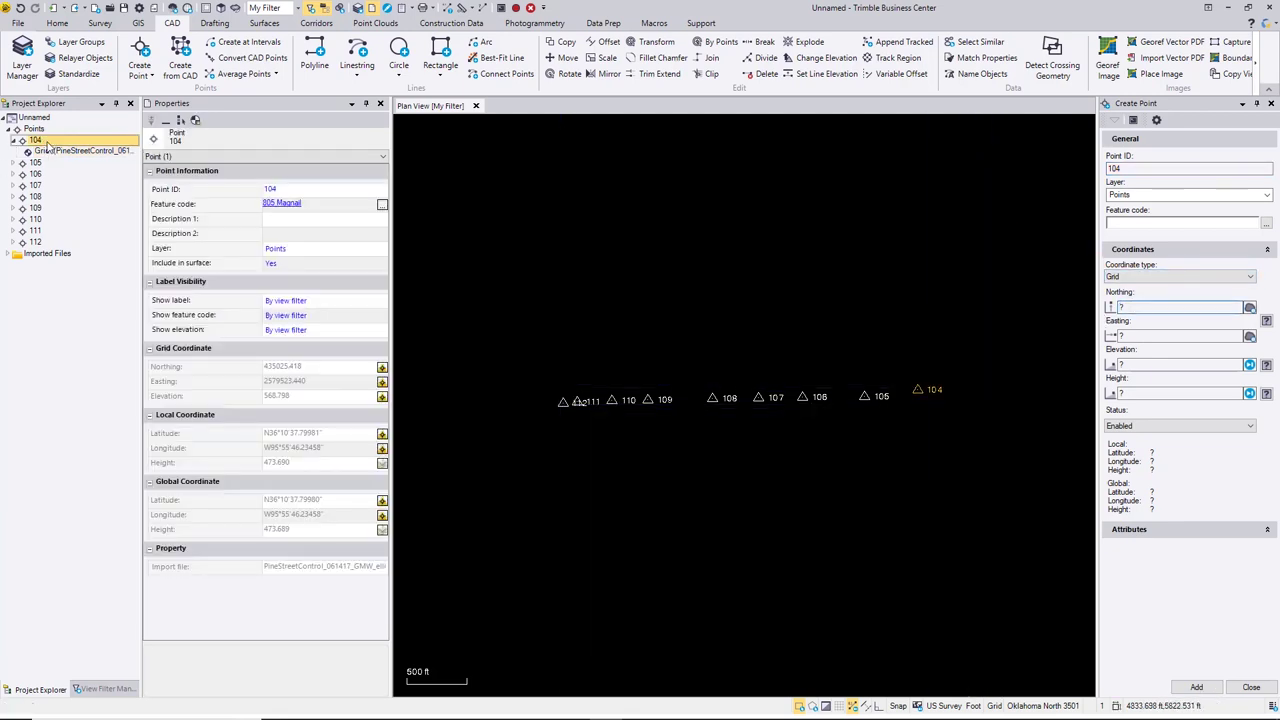
click(1113, 309)
click(917, 389)
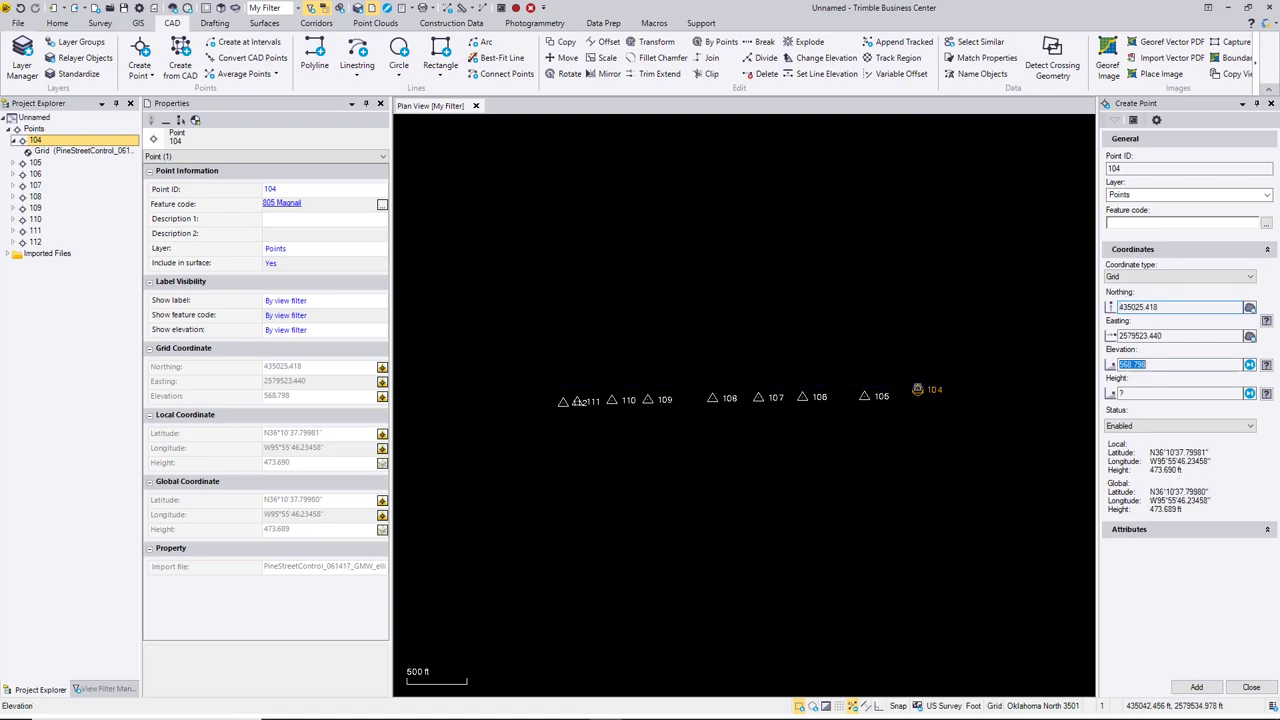
Step: Clear the elevation, enter height 568.798 and add the duplicate point 104
right_click(1140, 364)
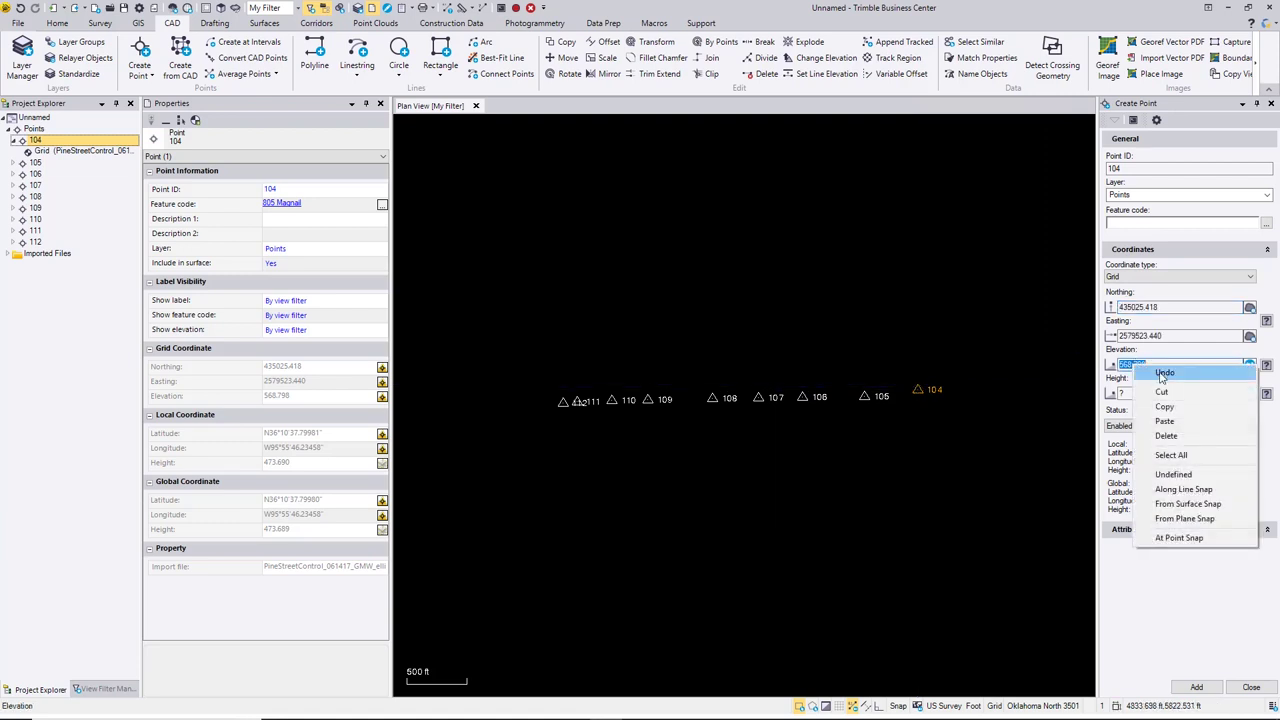
click(1170, 437)
click(1113, 396)
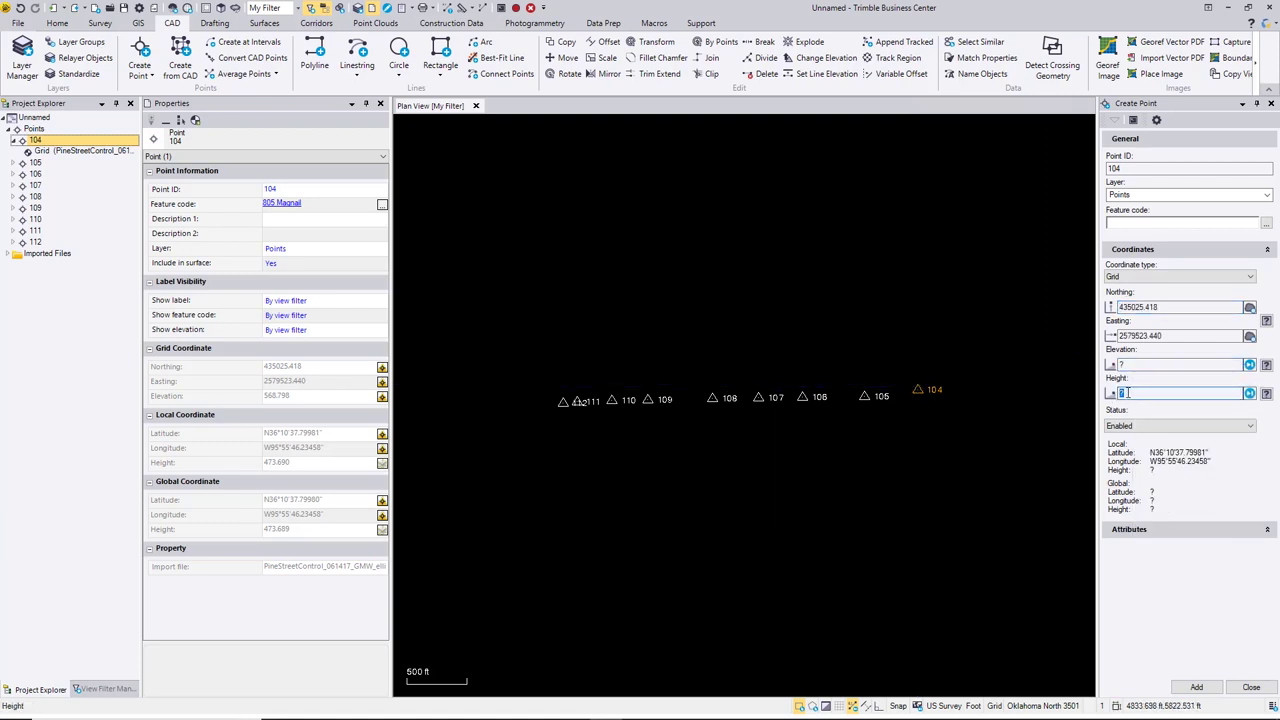
right_click(1122, 393)
click(1158, 450)
click(1210, 688)
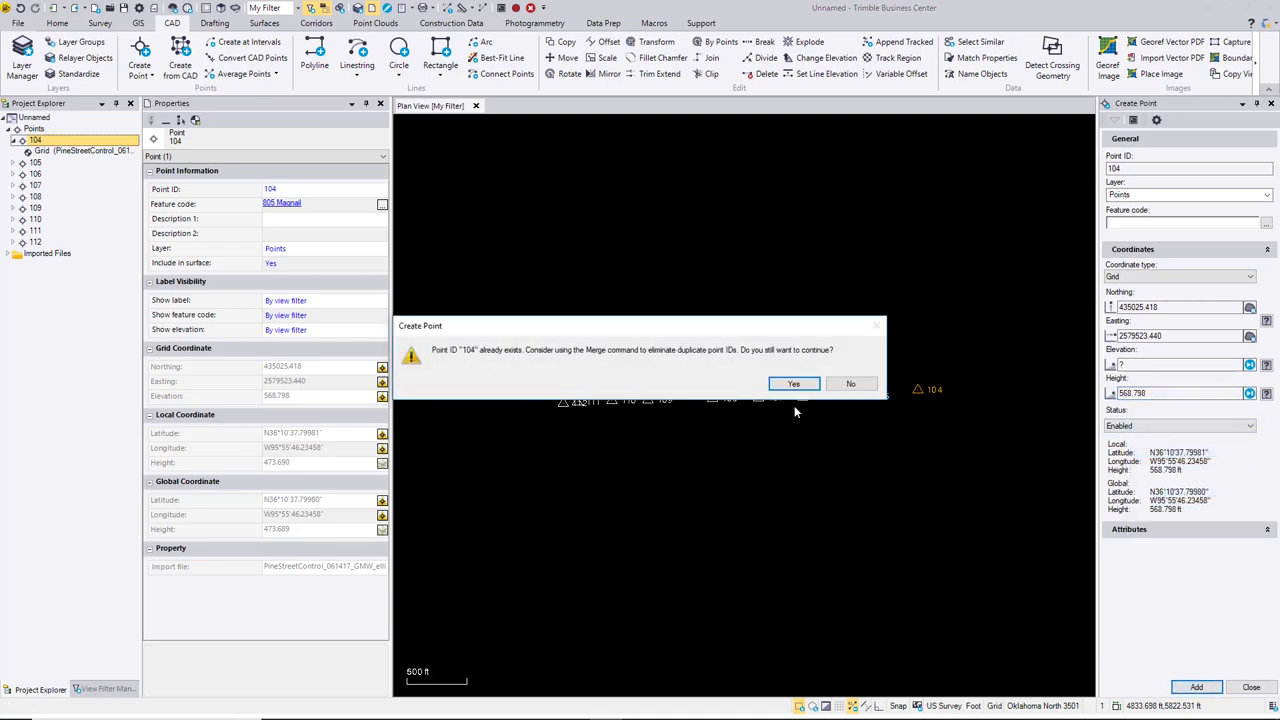
click(793, 384)
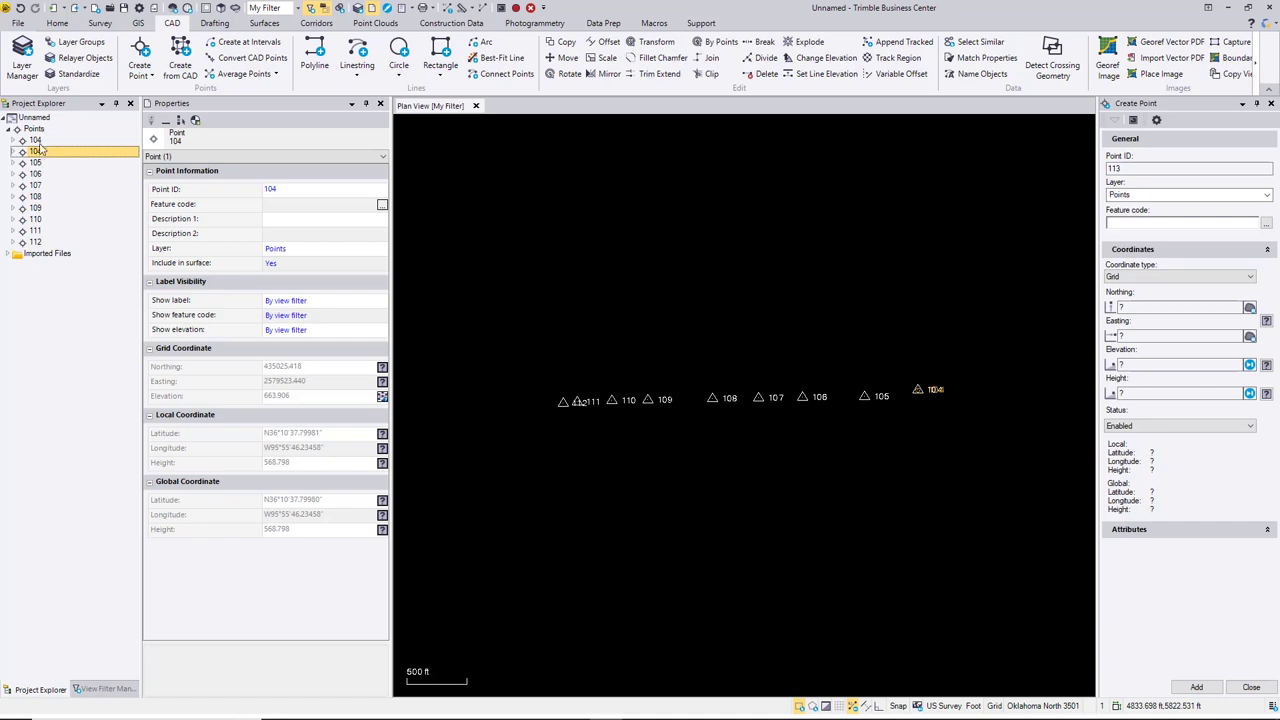
click(36, 141)
Step: Delete the imported point 104 and select its remaining office-entered grid record
right_click(38, 141)
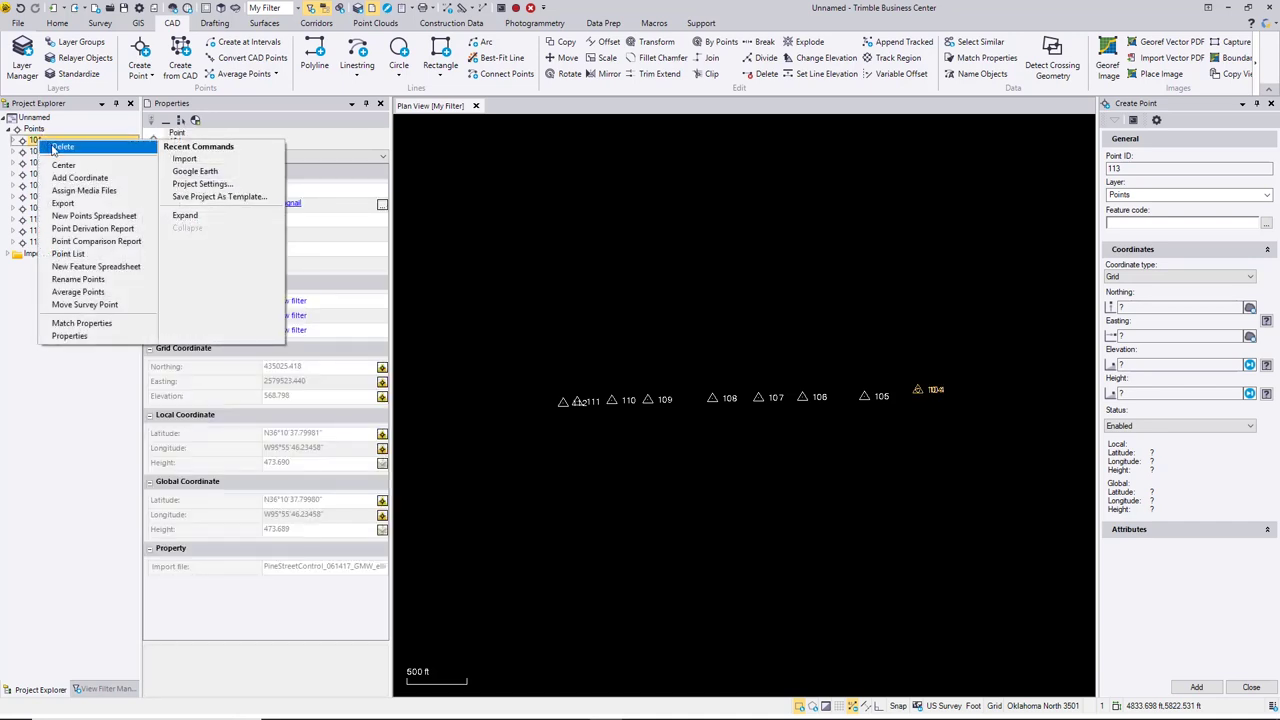
click(60, 147)
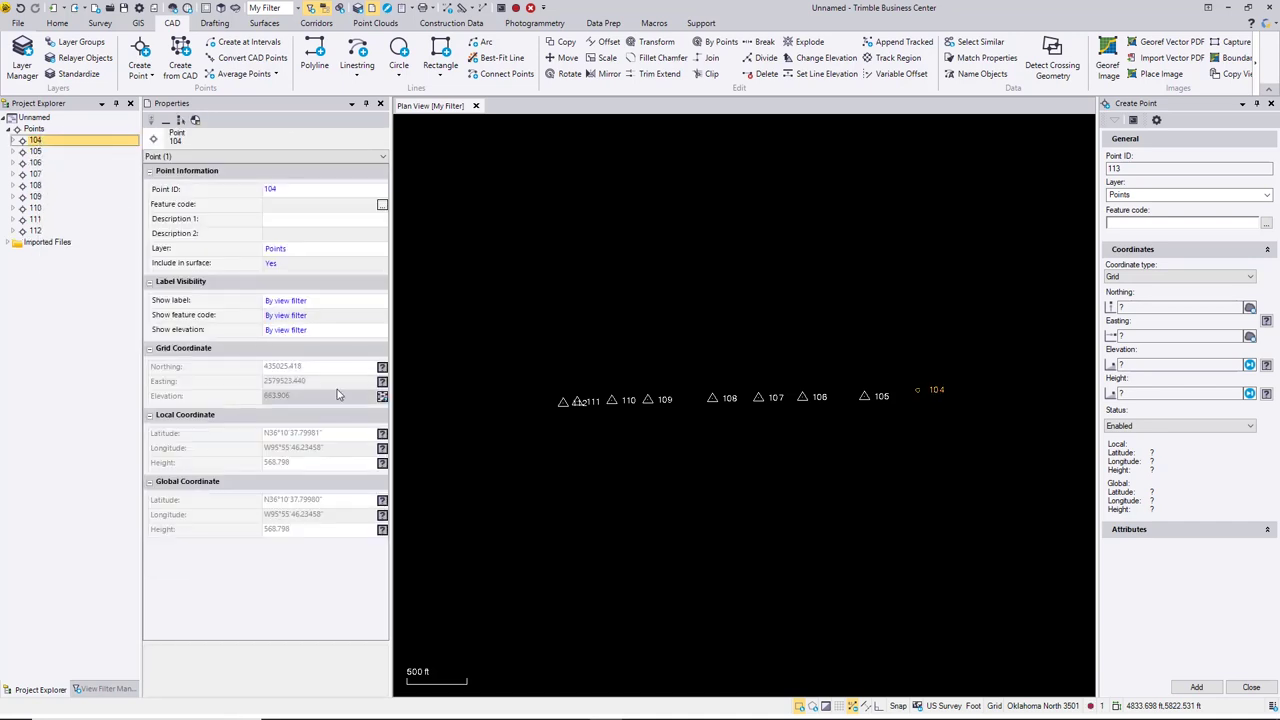
click(14, 141)
click(44, 152)
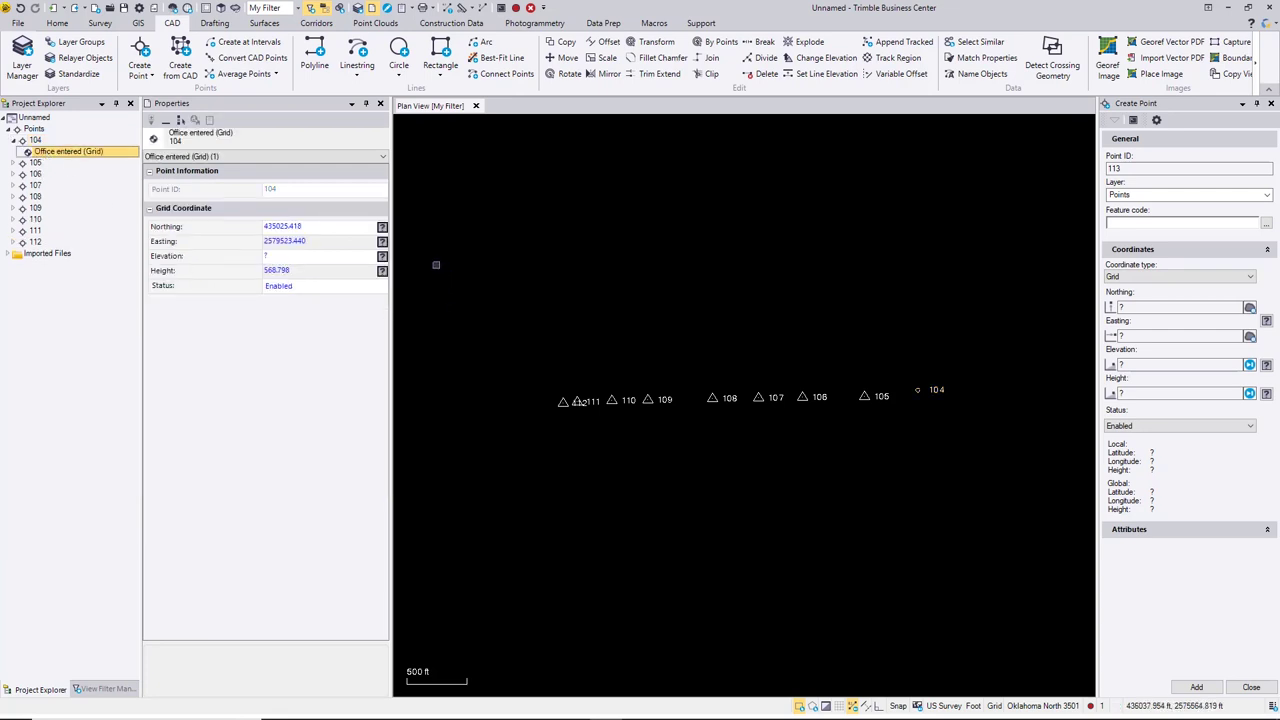
Step: Set the office-entered 104's horizontal position and height quality to Control Quality
click(380, 228)
click(422, 243)
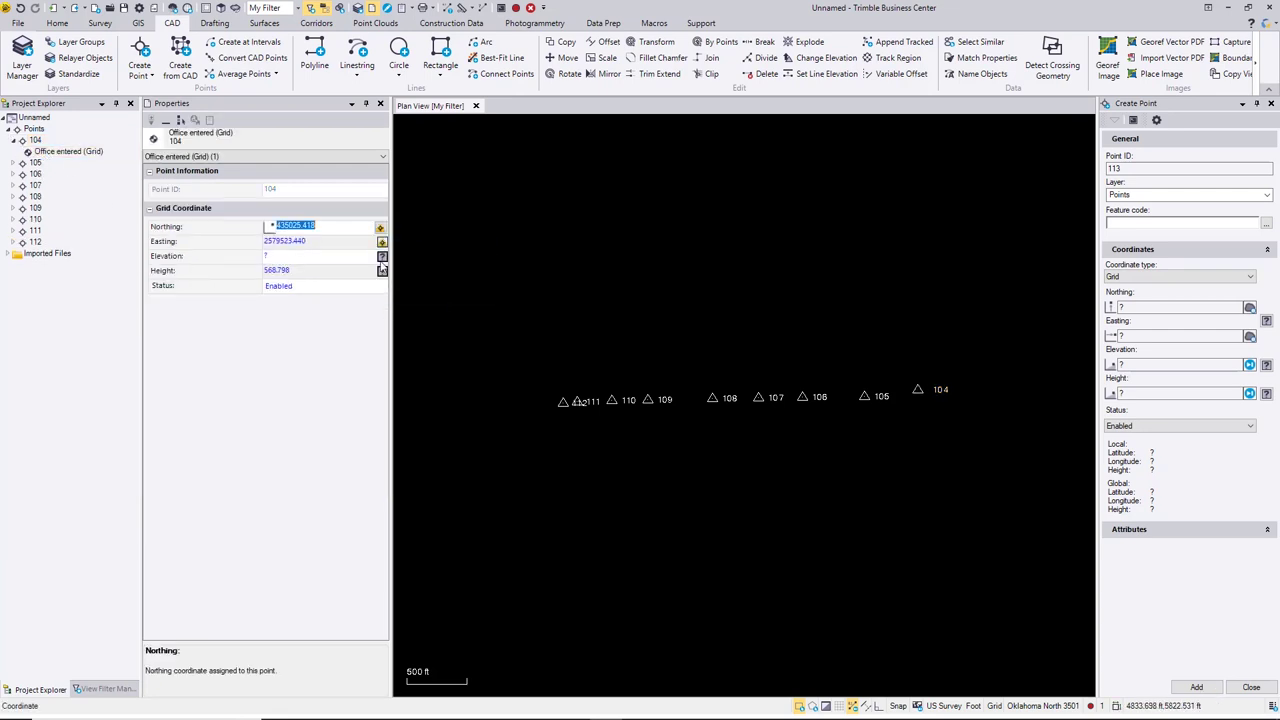
click(382, 273)
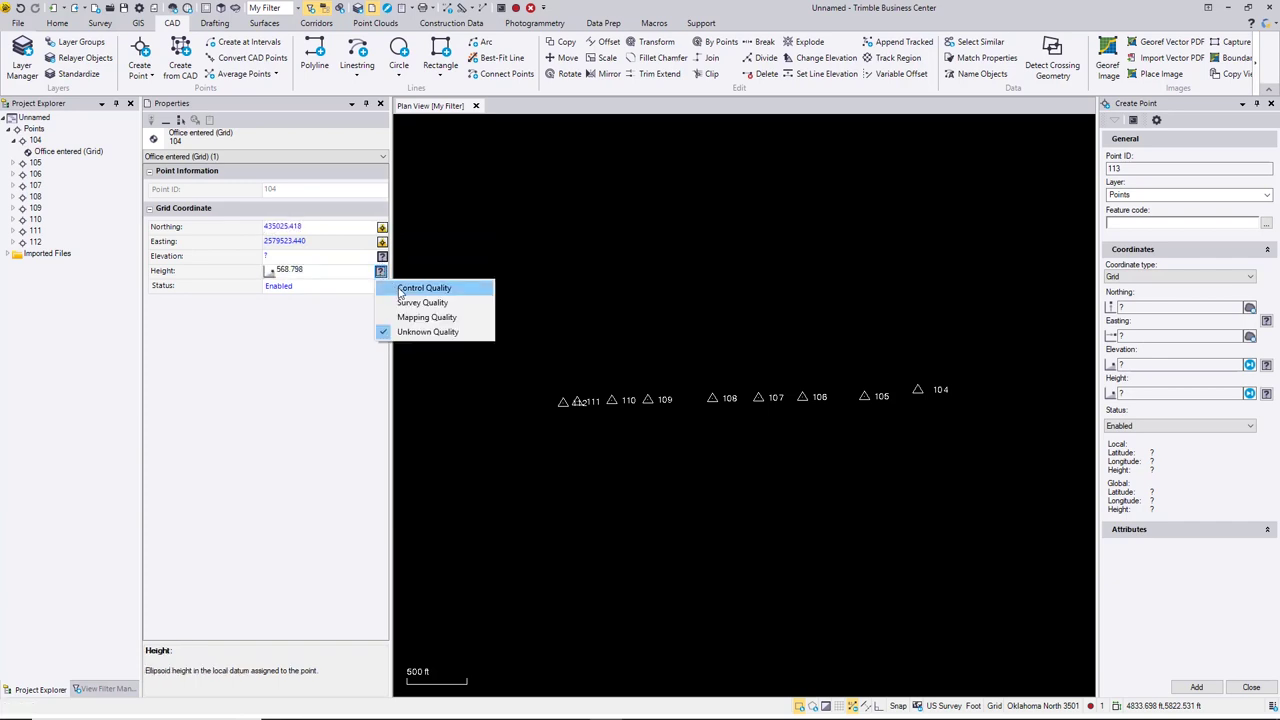
click(422, 288)
click(35, 164)
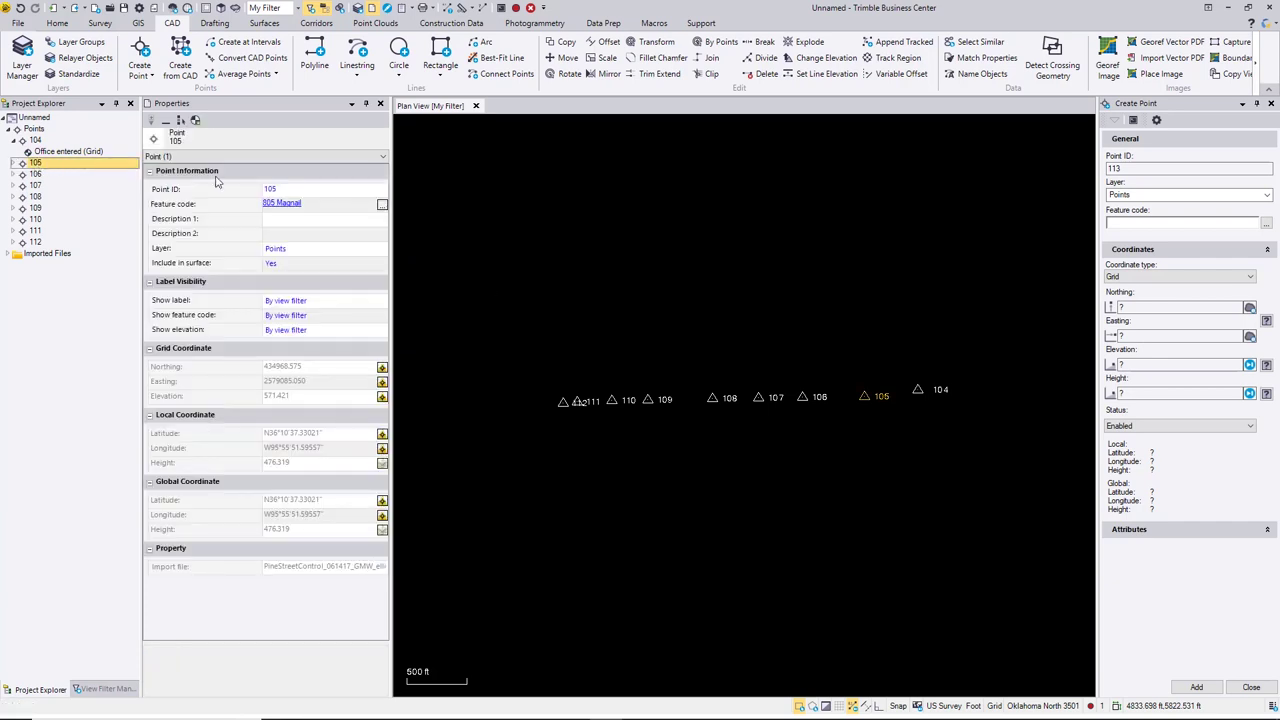
click(1125, 170)
text(105)
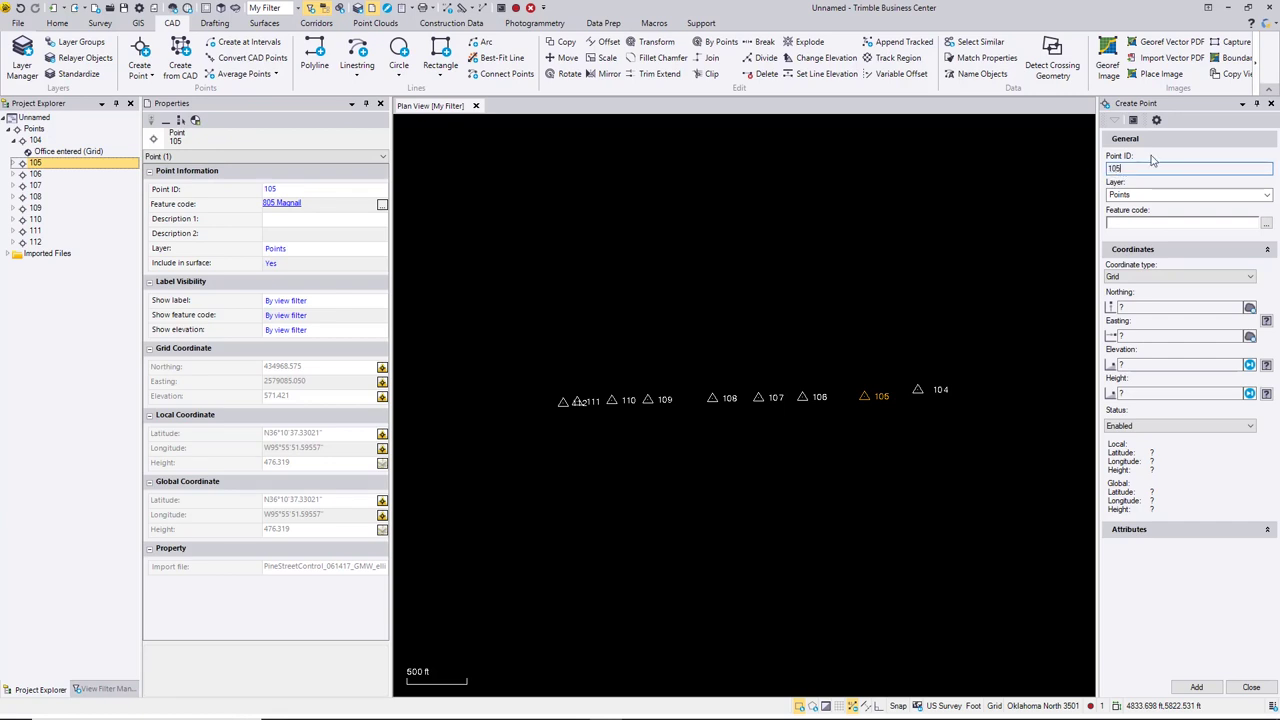
Step: Add a second point 105 at the same position with no elevation and height 571.421
click(1169, 306)
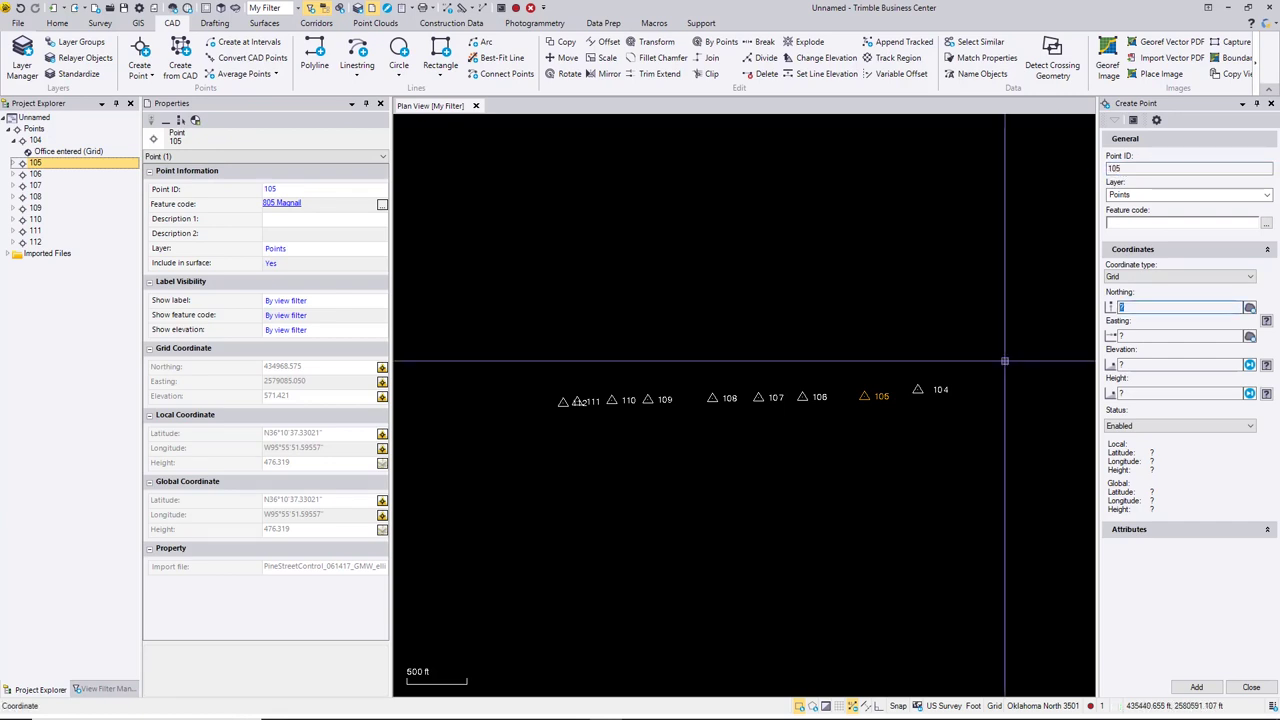
click(864, 397)
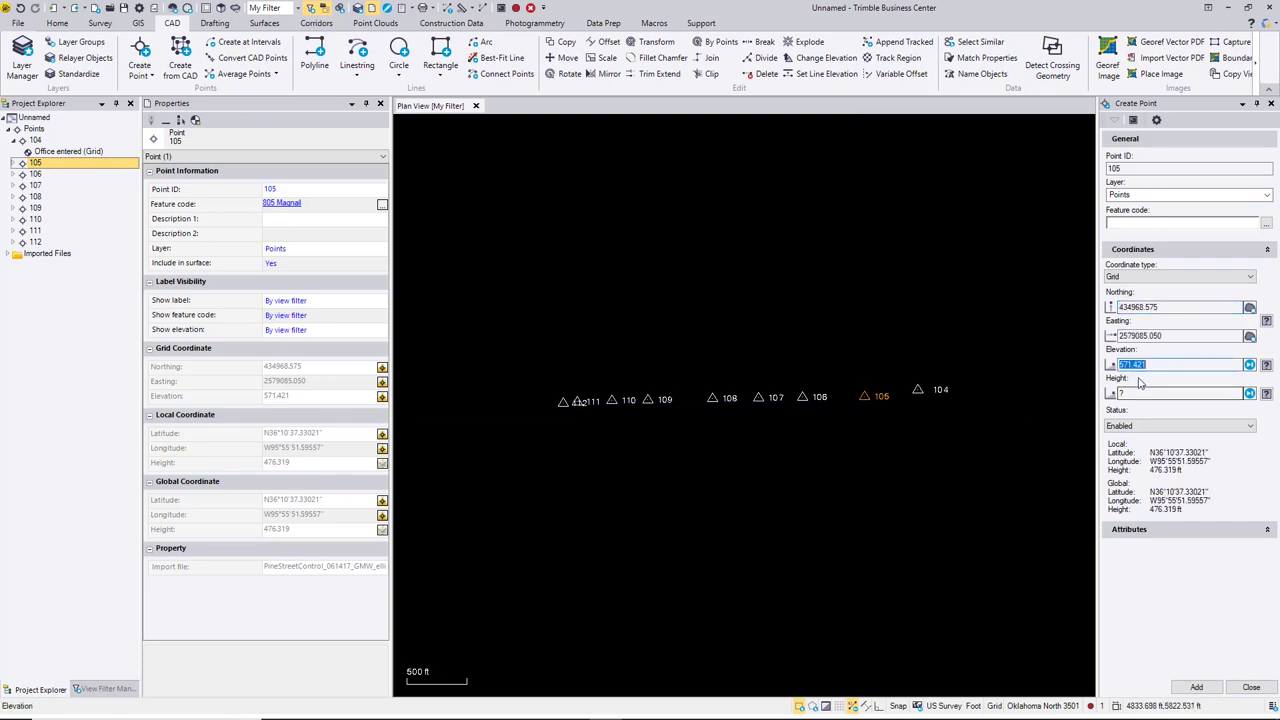
right_click(1130, 366)
click(1155, 393)
right_click(1120, 397)
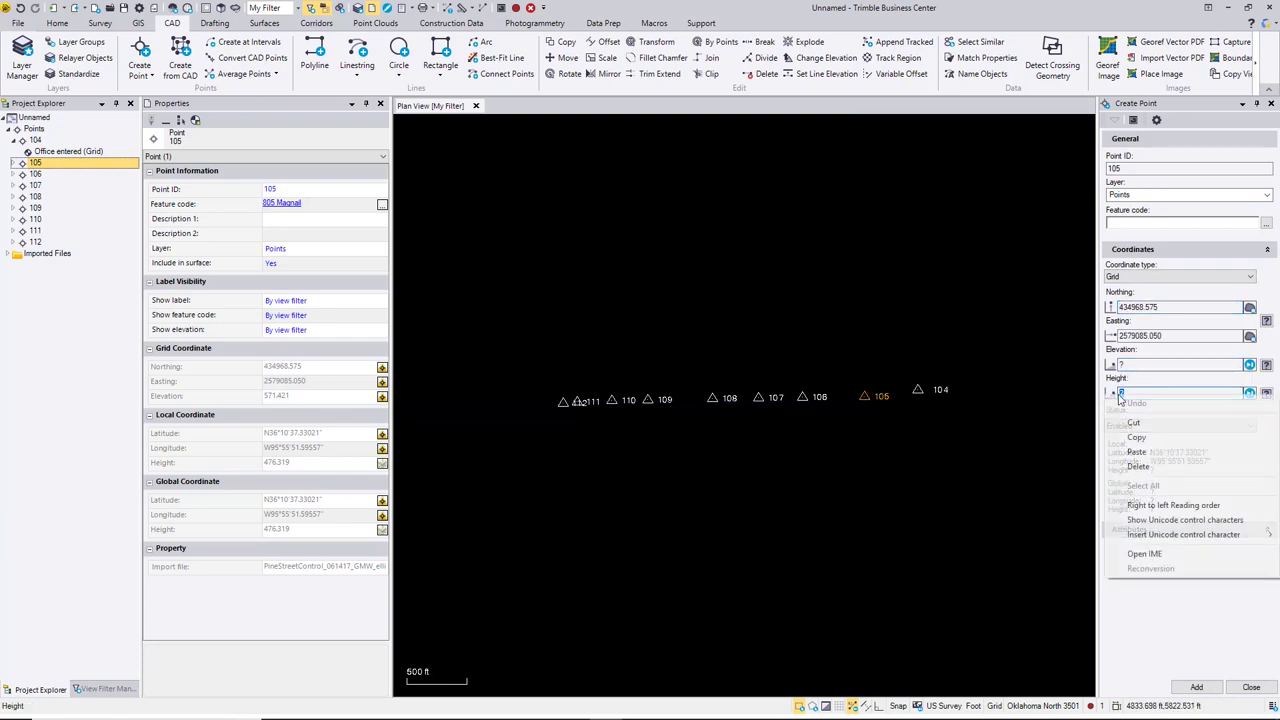
click(1137, 452)
click(1212, 687)
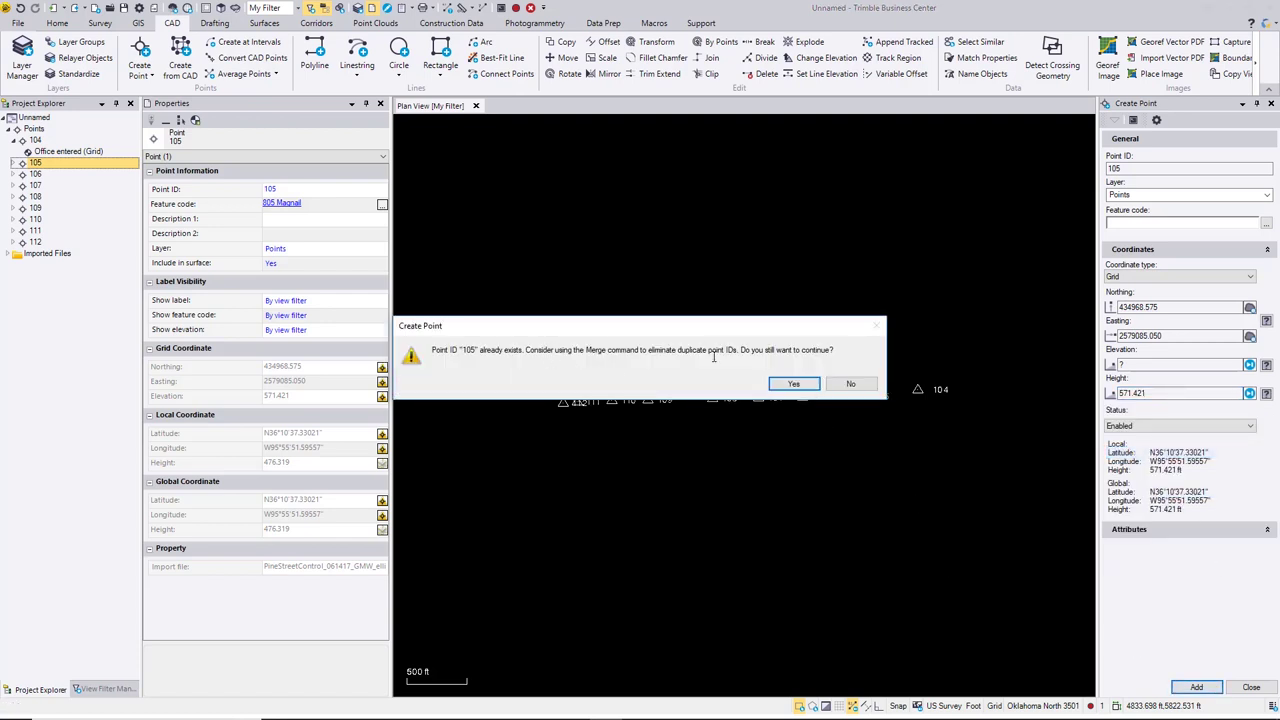
click(793, 384)
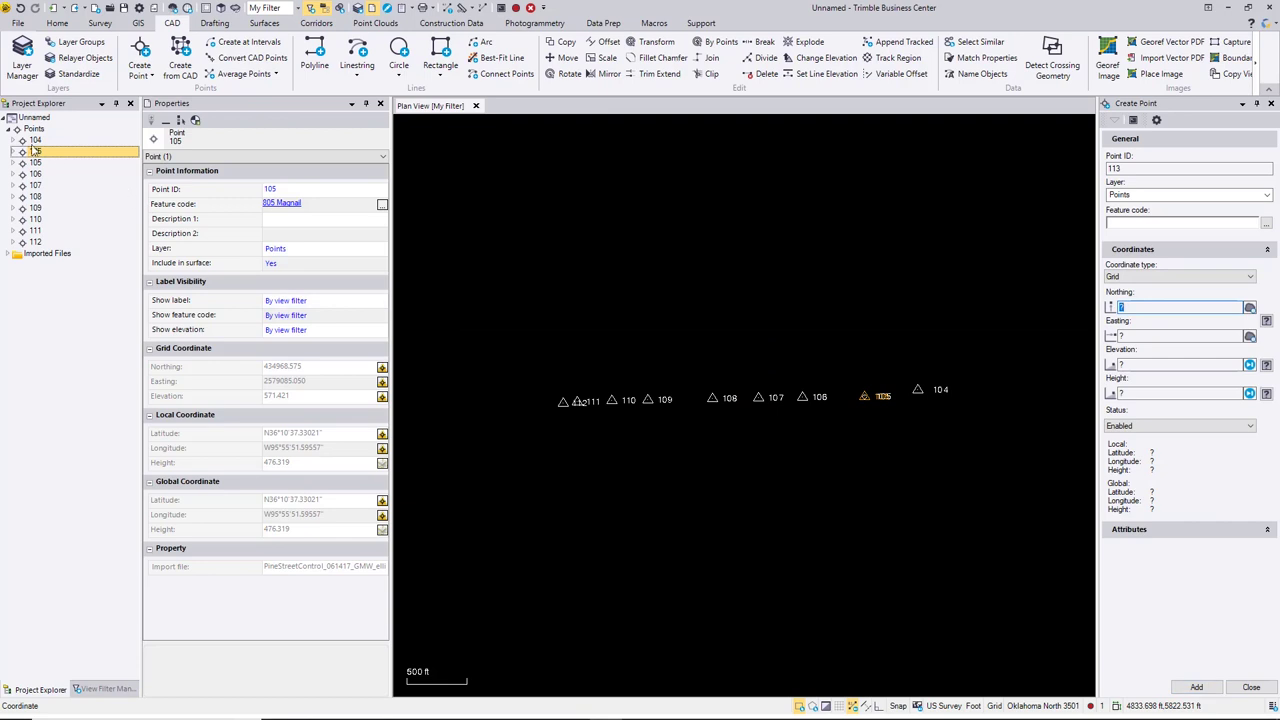
Step: Delete the imported 105 and set its office-entered northing and height to Control Quality
right_click(36, 157)
click(62, 157)
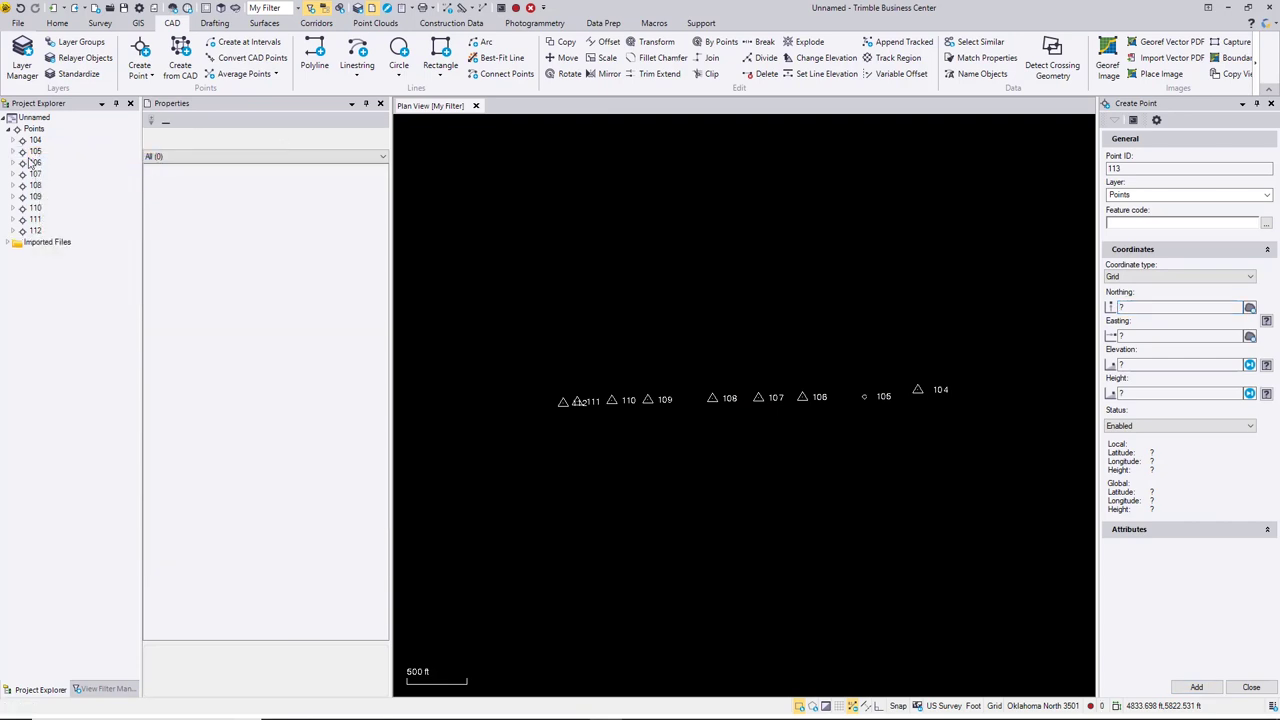
click(14, 151)
click(57, 163)
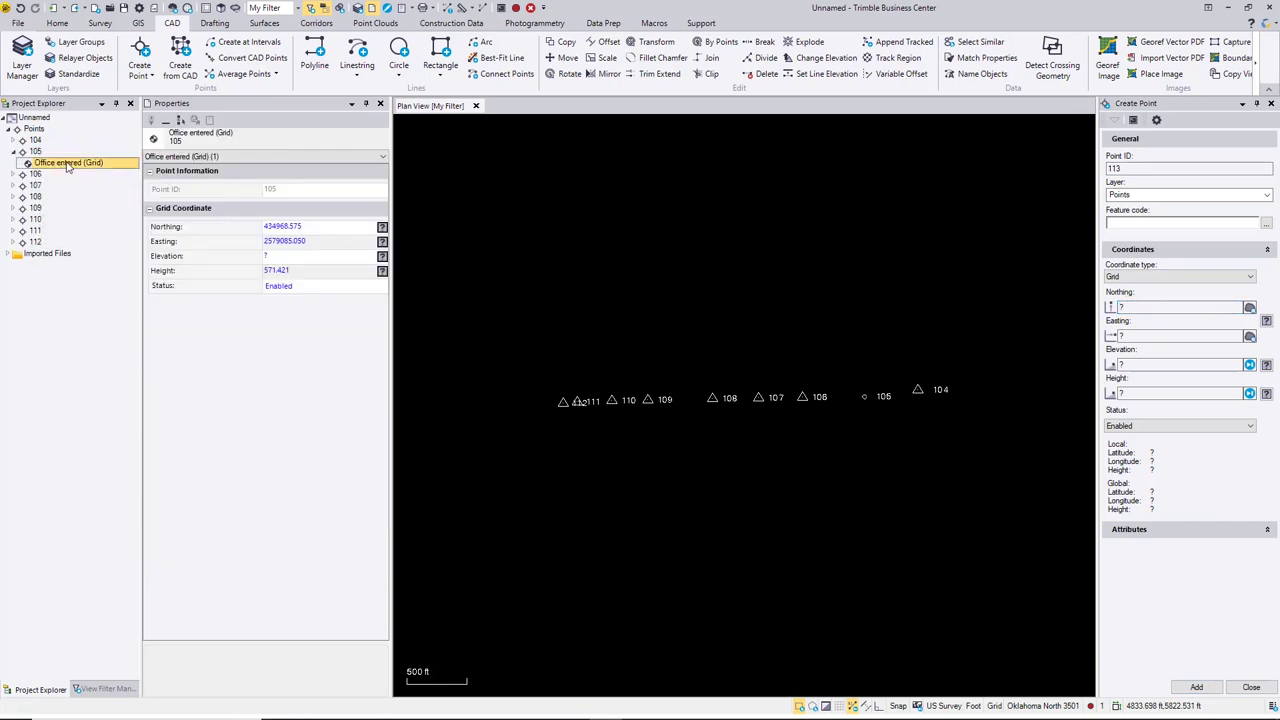
right_click(68, 163)
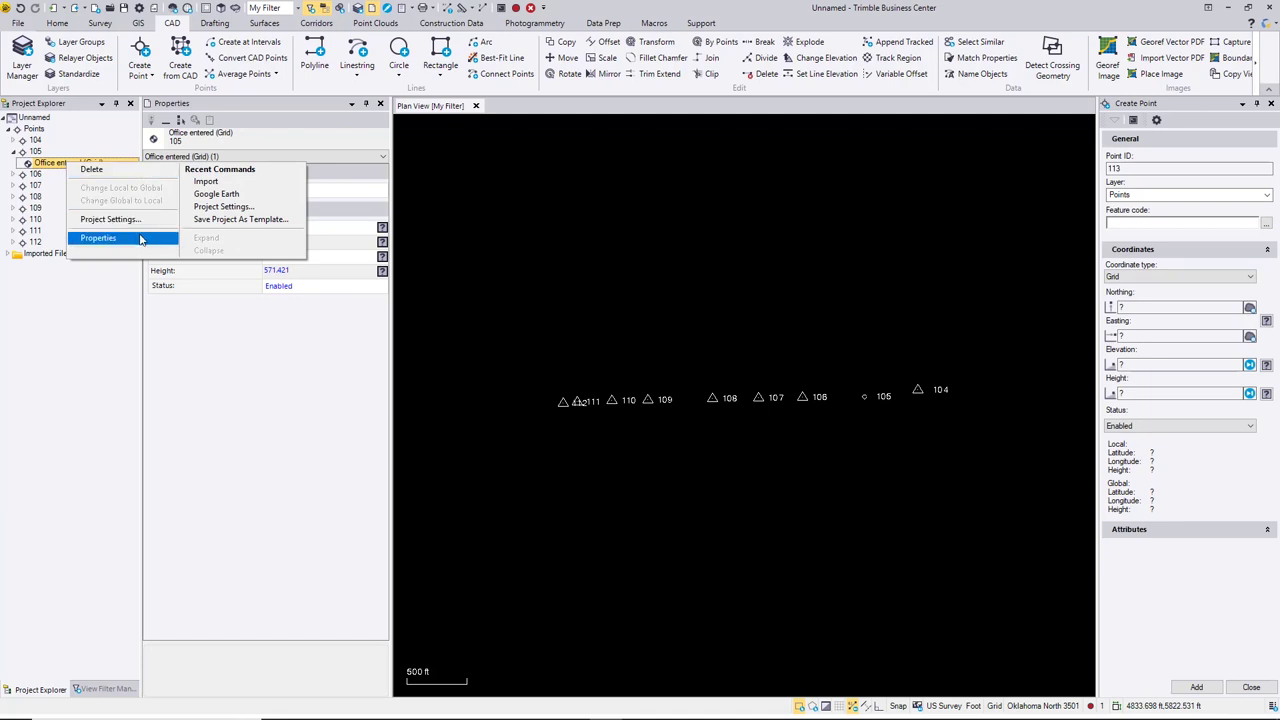
click(312, 372)
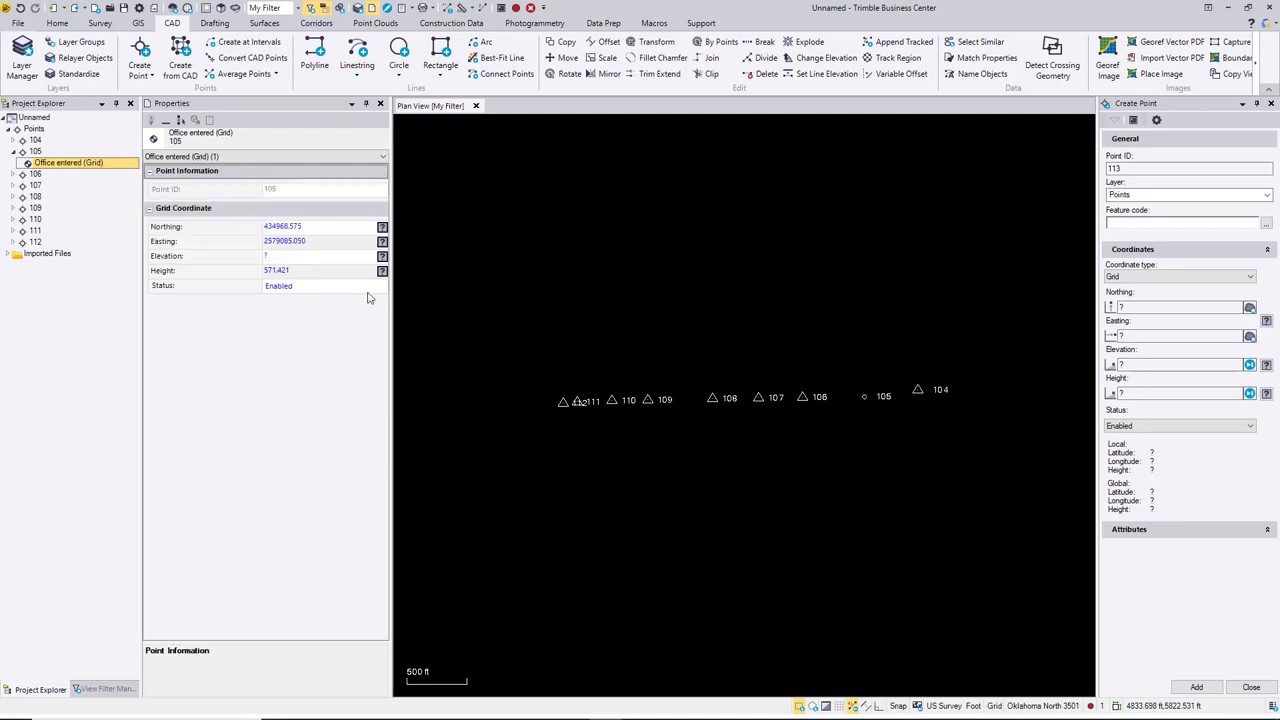
click(382, 228)
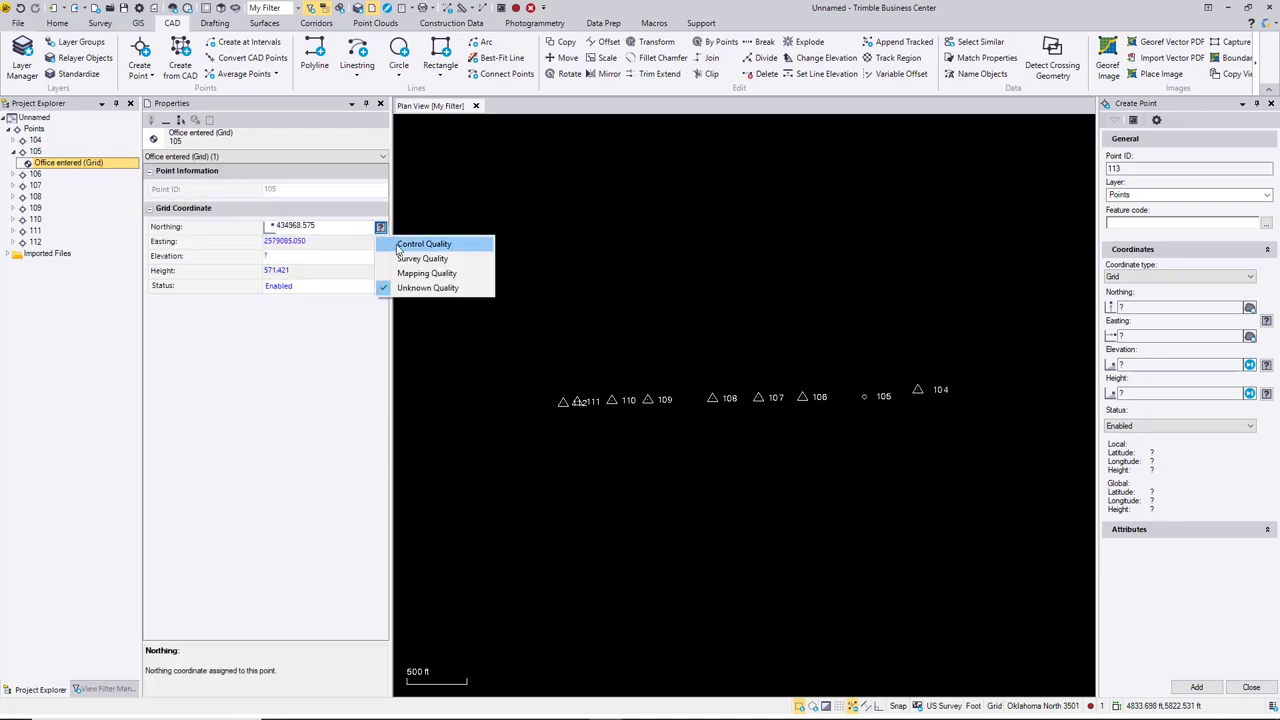
click(415, 250)
click(381, 271)
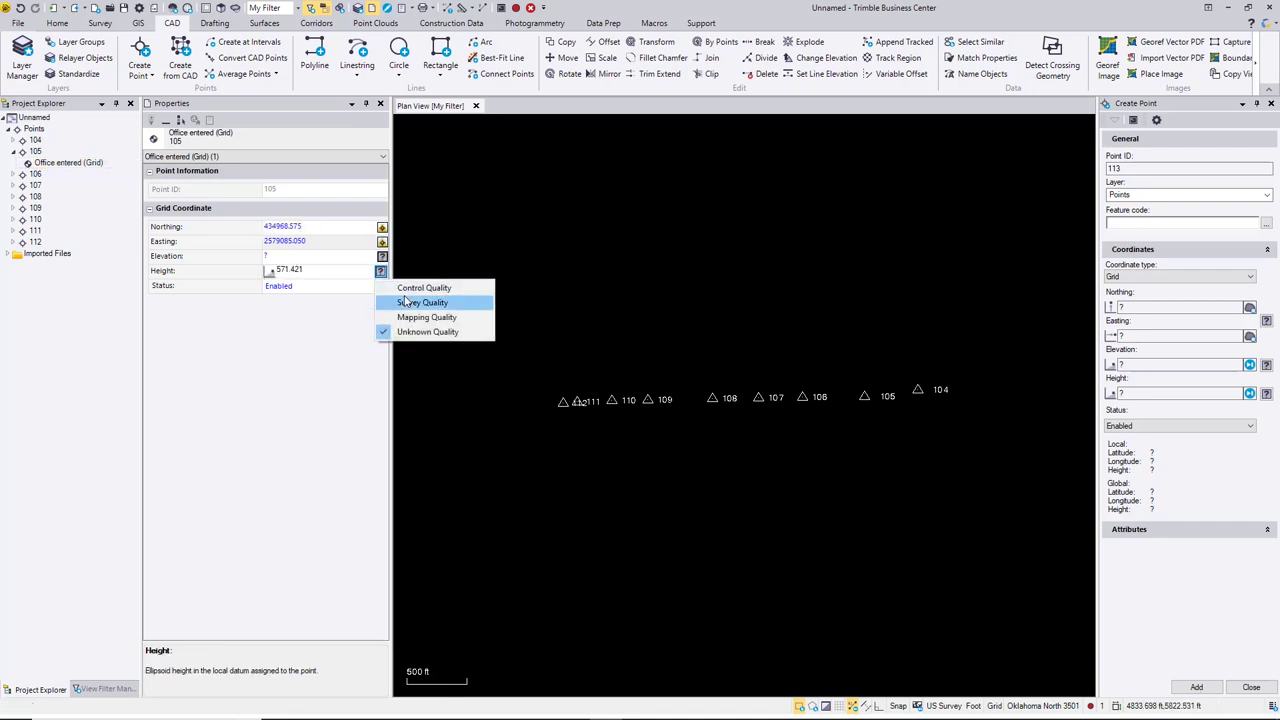
click(407, 290)
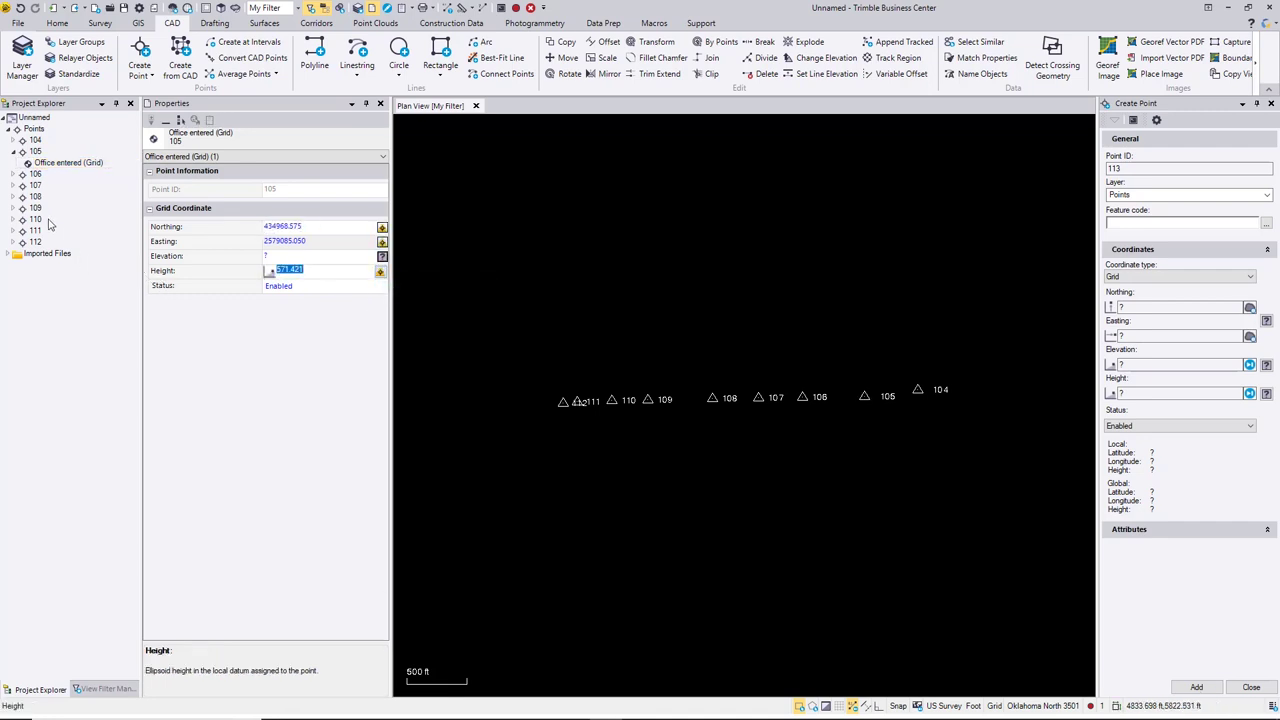
click(35, 175)
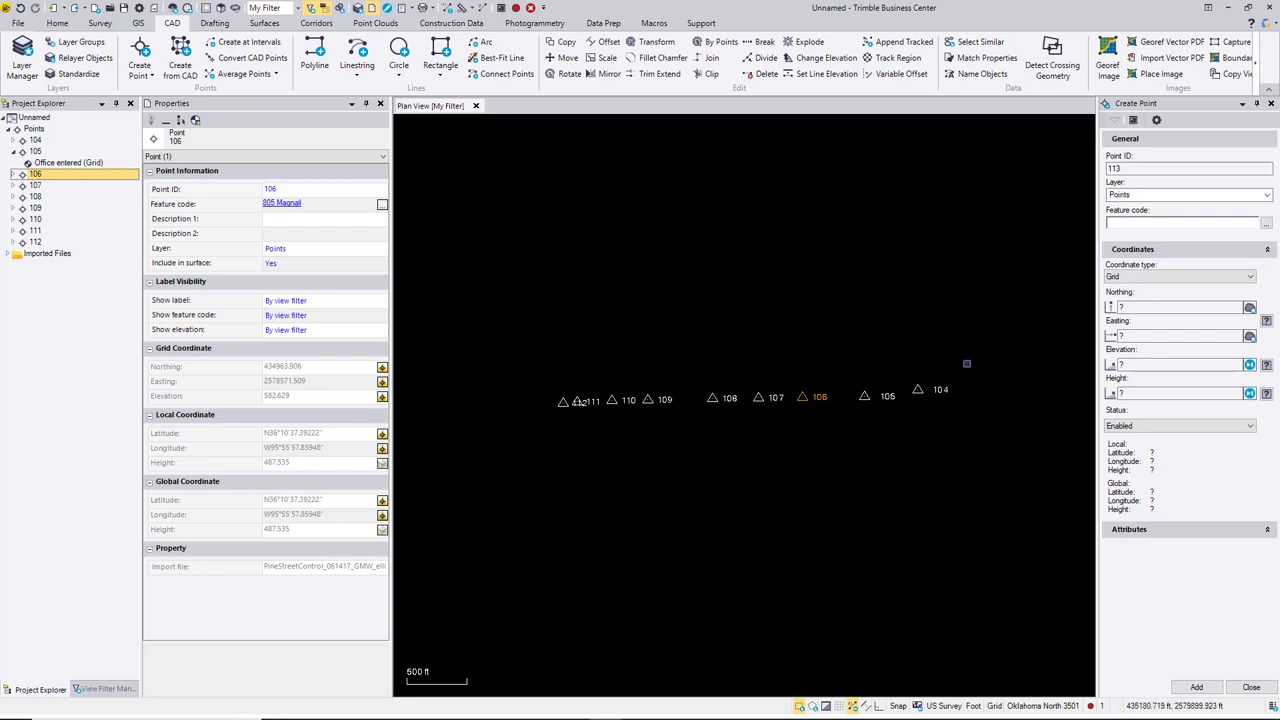
Step: Set up new point 106 snapped to the original, moving elevation 582.629 into height
double_click(1108, 169)
text(106)
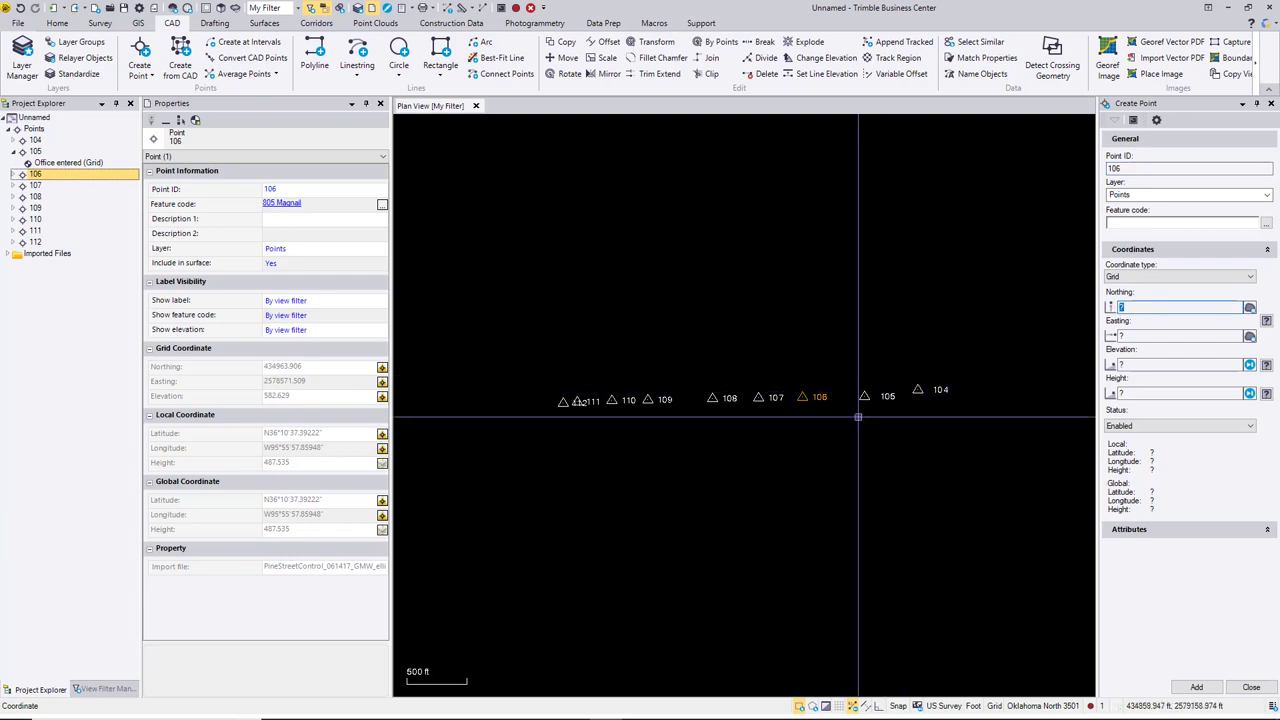
click(801, 397)
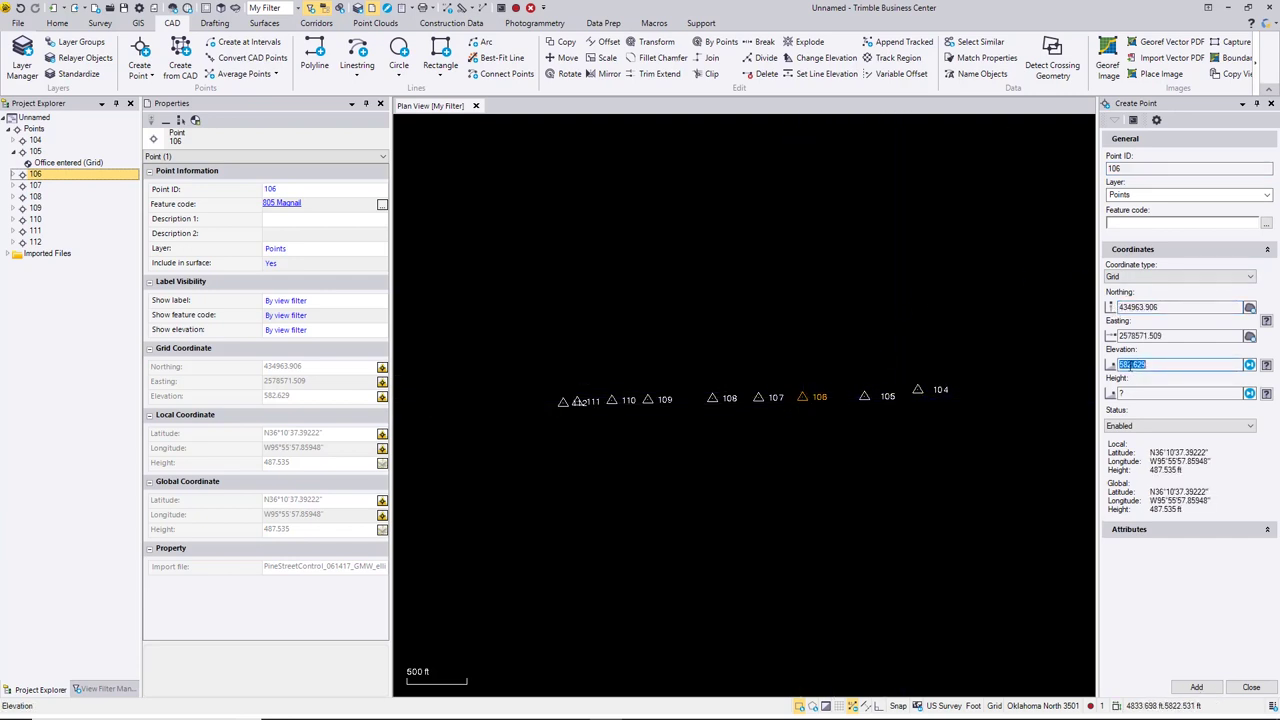
right_click(1128, 364)
click(1160, 394)
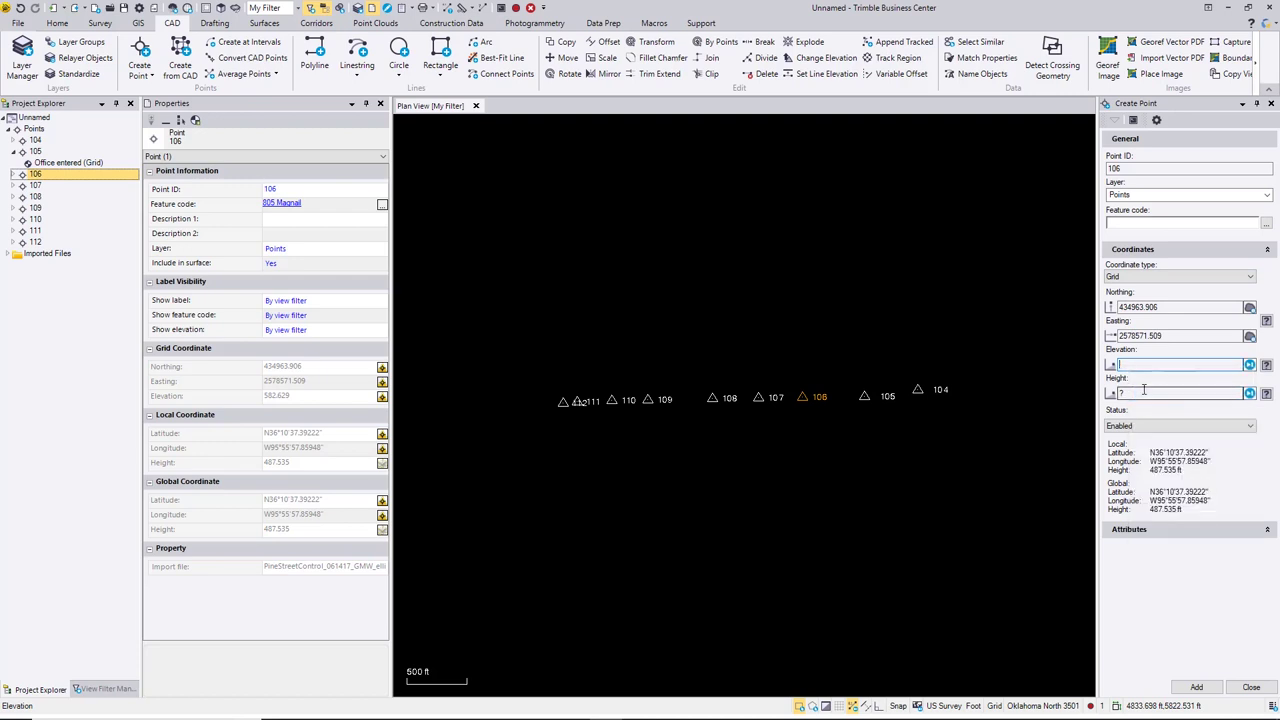
key(Tab)
right_click(1124, 394)
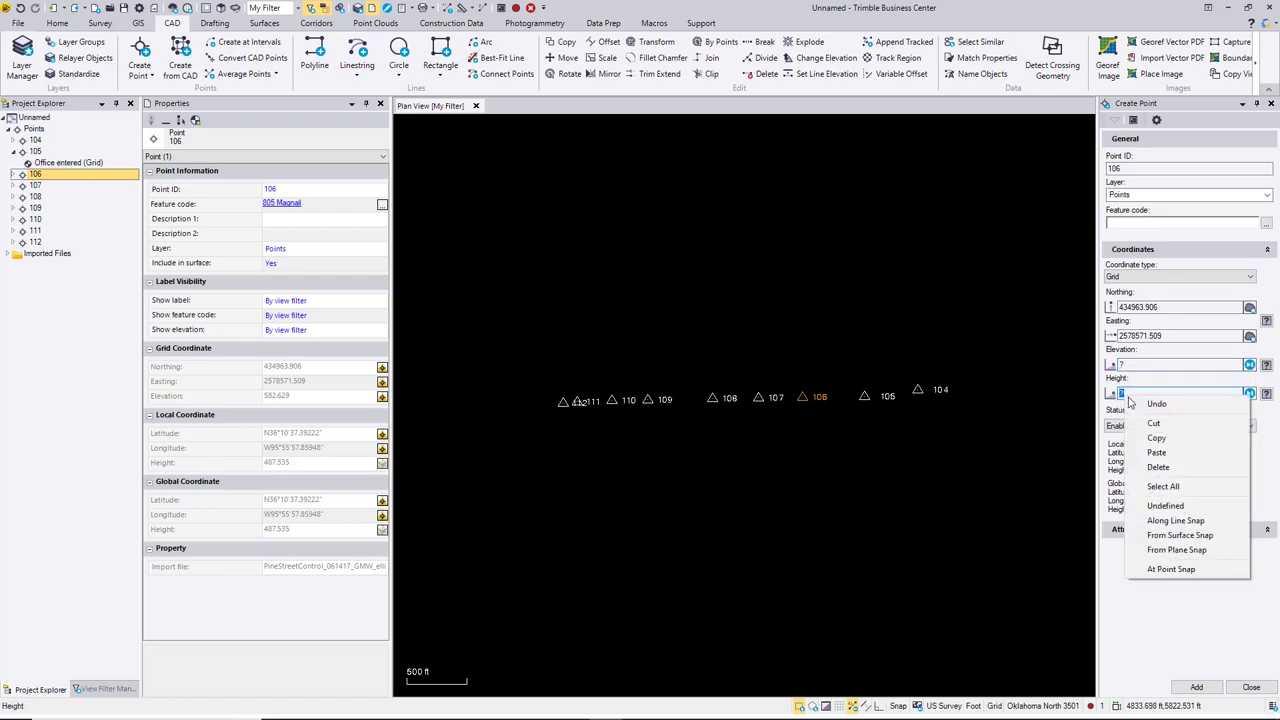
click(1154, 453)
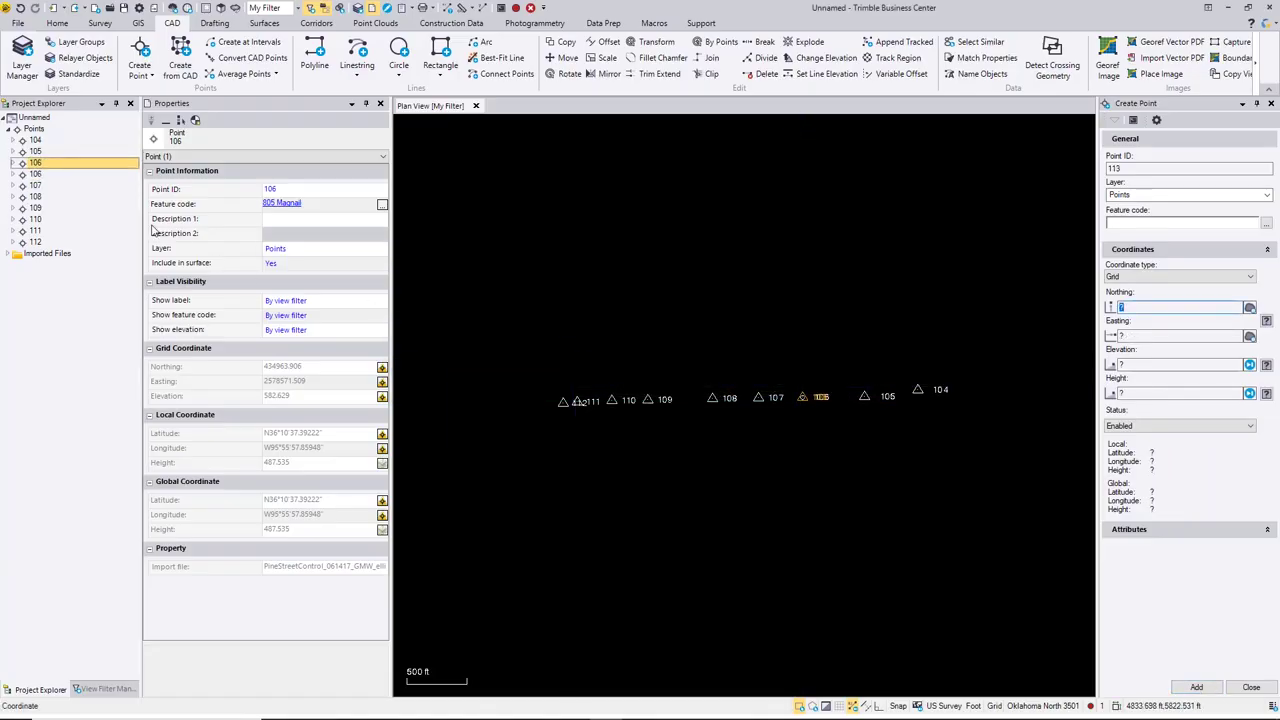
Step: Delete the extra point 106 entry from the Project Explorer
right_click(60, 172)
click(72, 174)
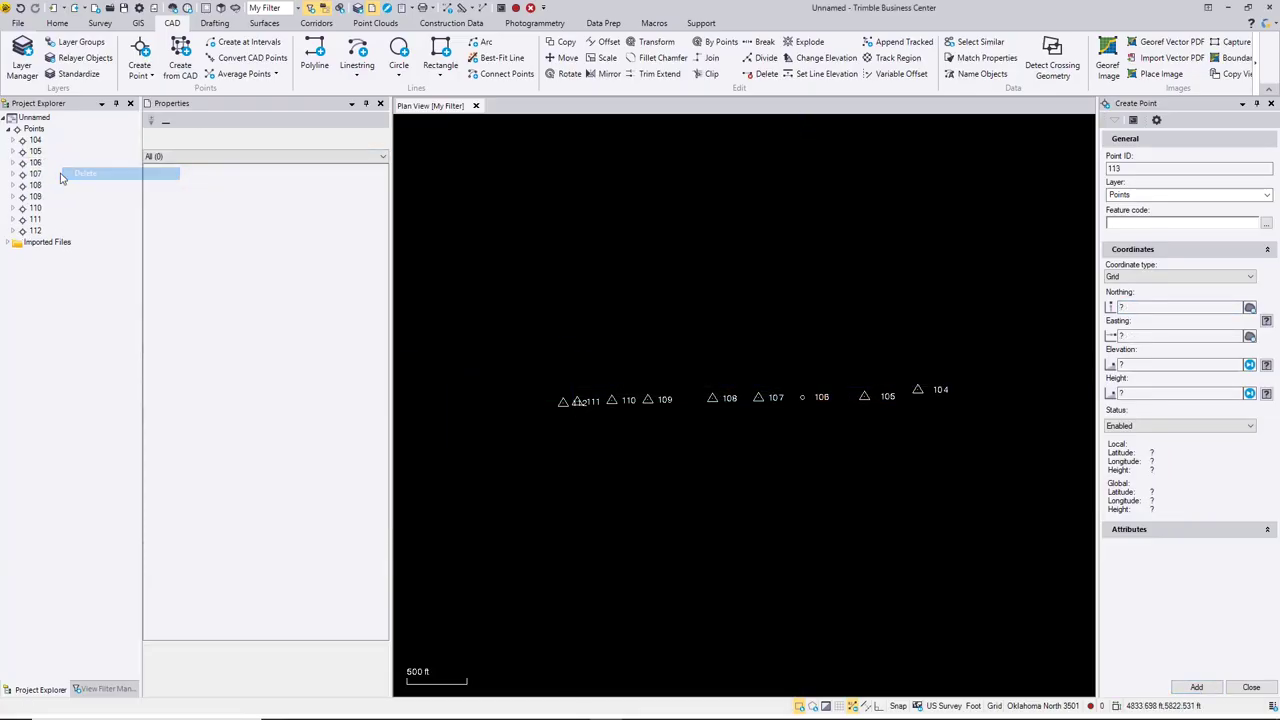
click(36, 174)
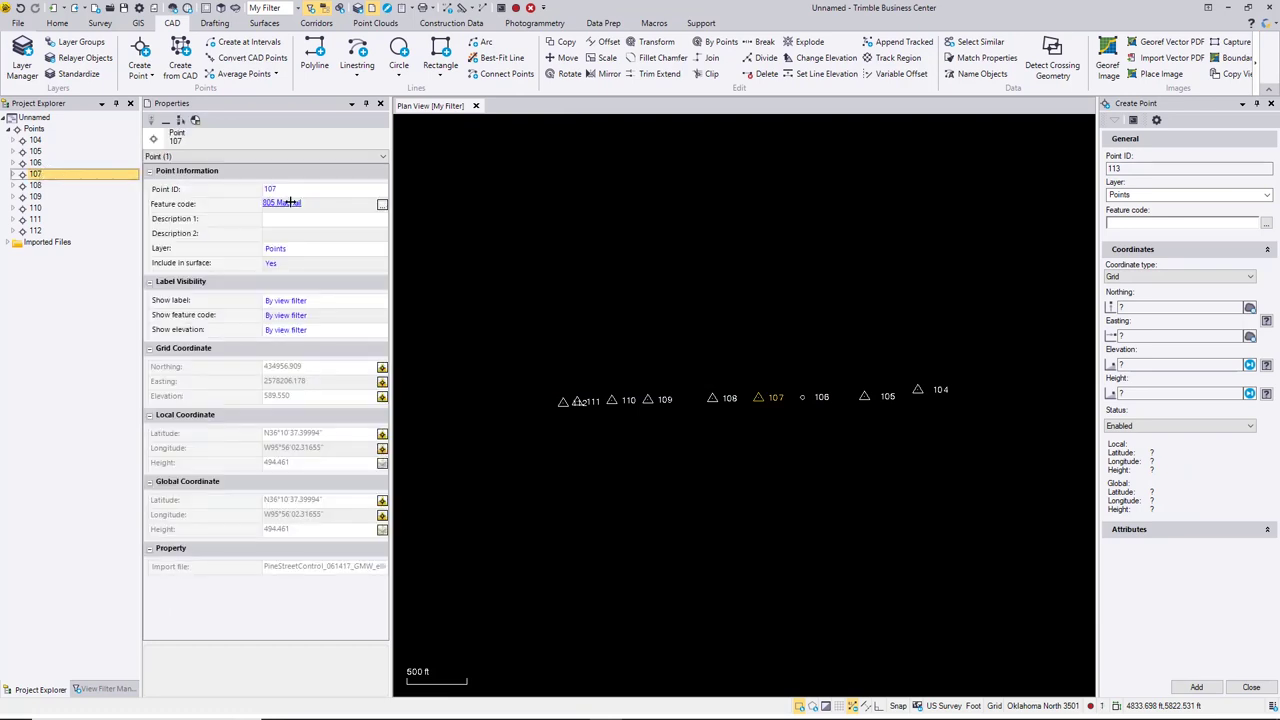
Step: Add new point 107 snapped to the original, with elevation moved to height 589.550
click(1185, 168)
text(107)
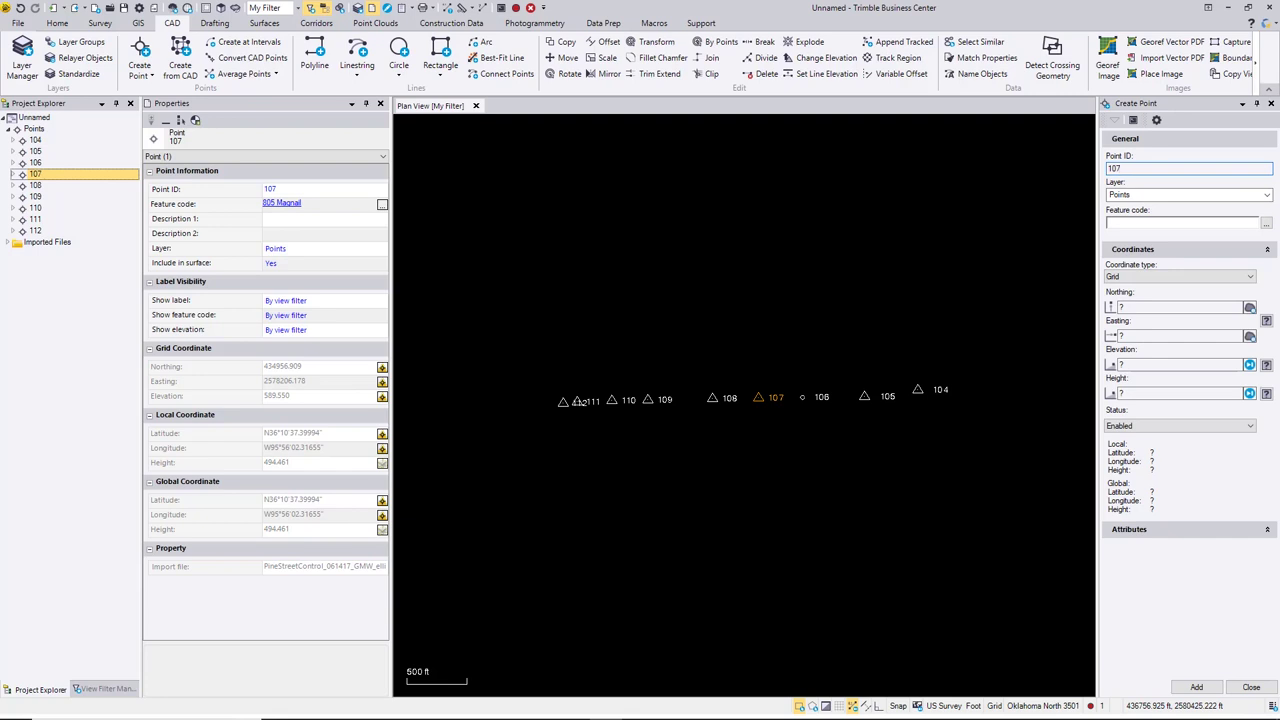
click(1180, 307)
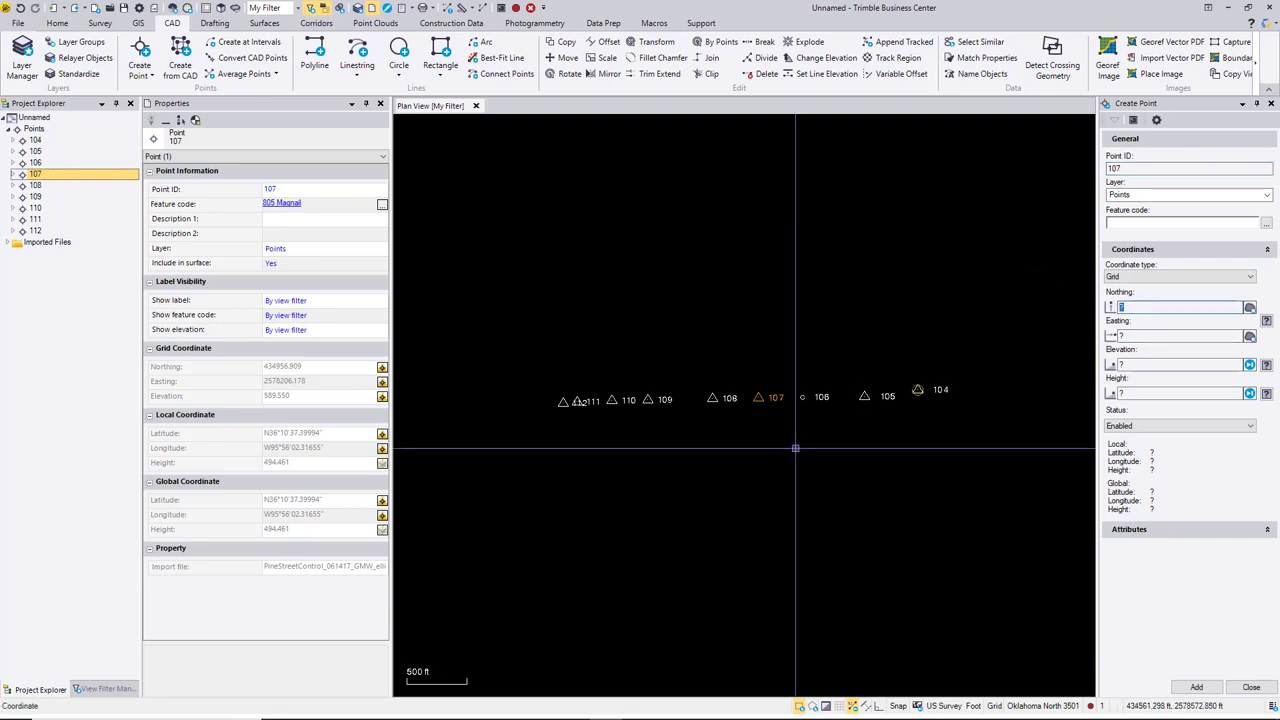
click(758, 397)
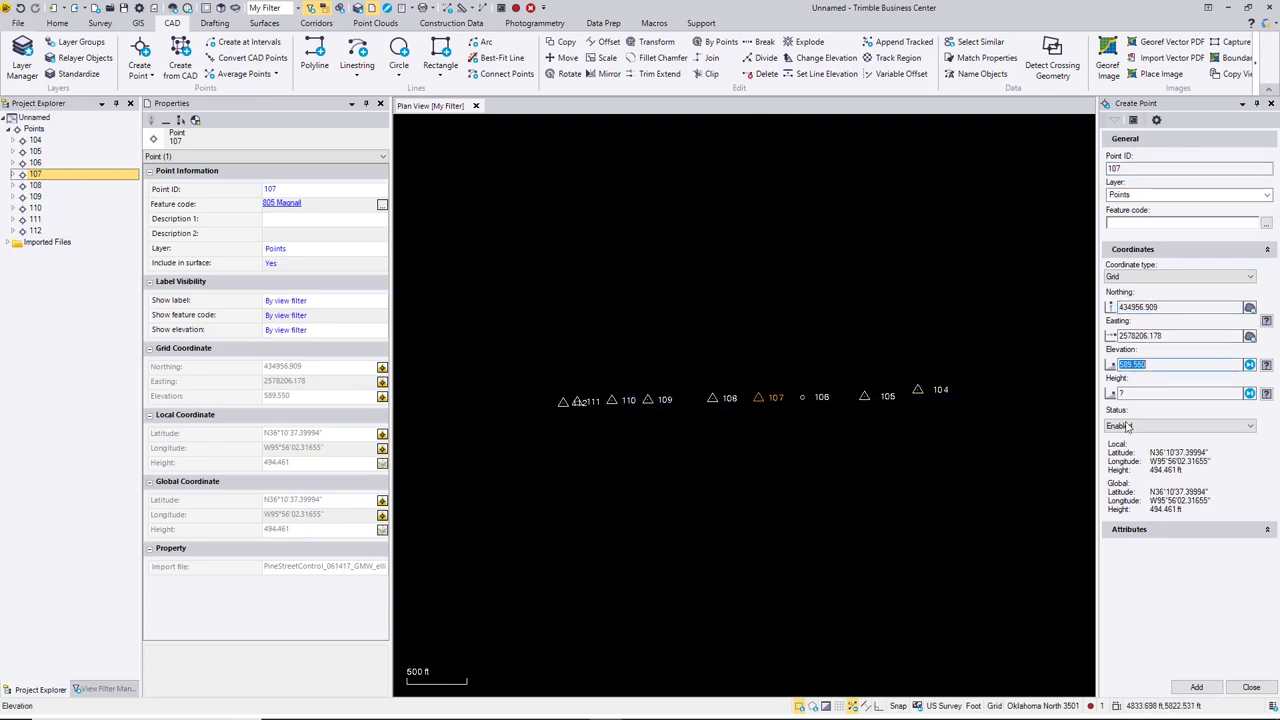
right_click(1135, 368)
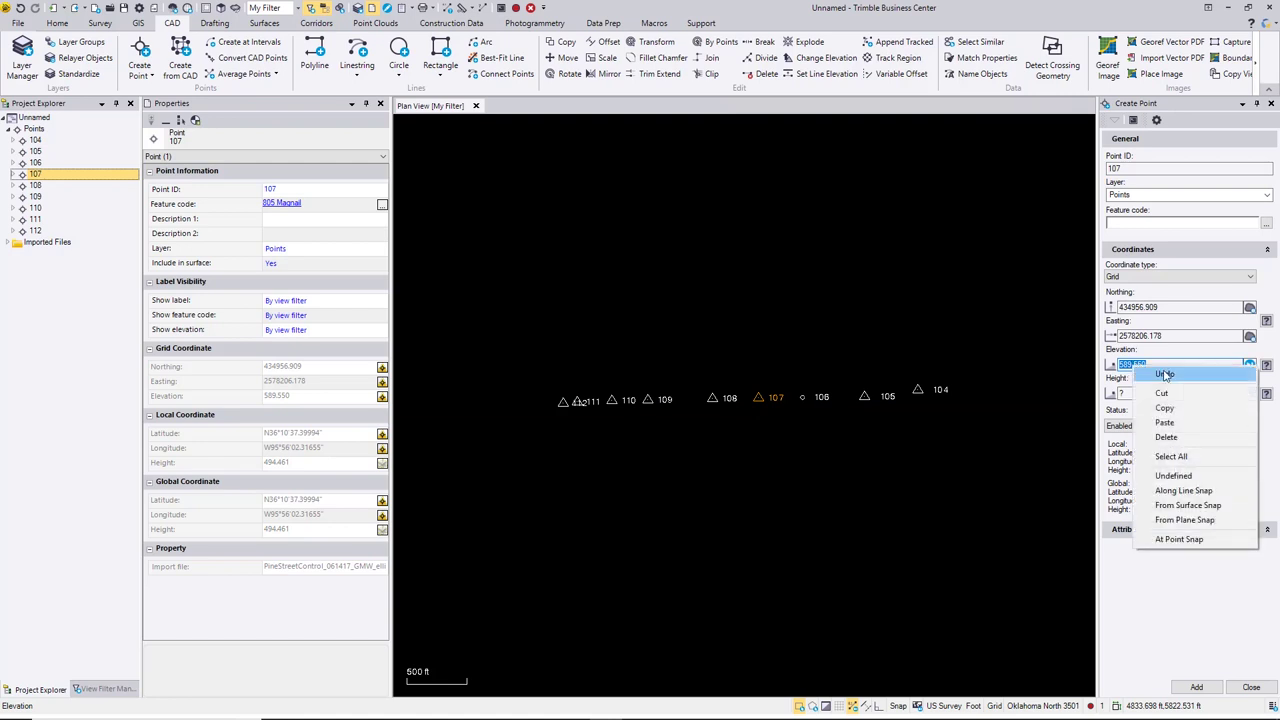
click(1160, 391)
click(1120, 394)
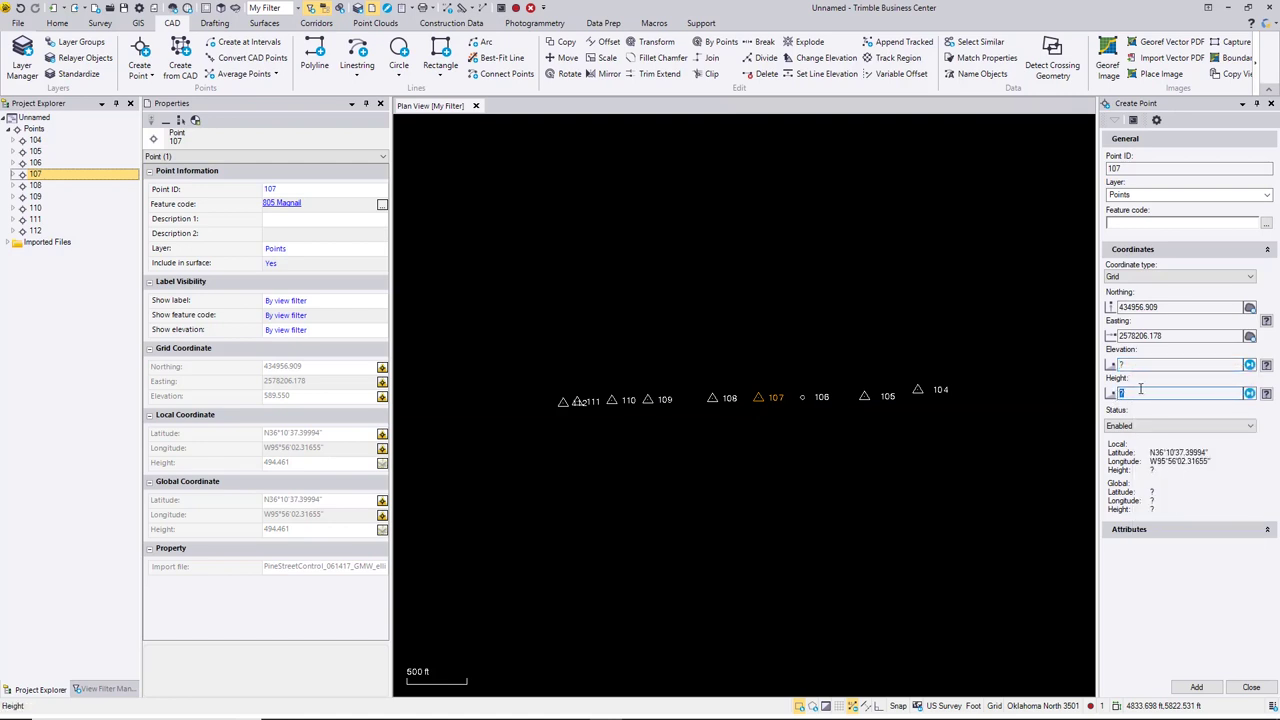
right_click(1138, 393)
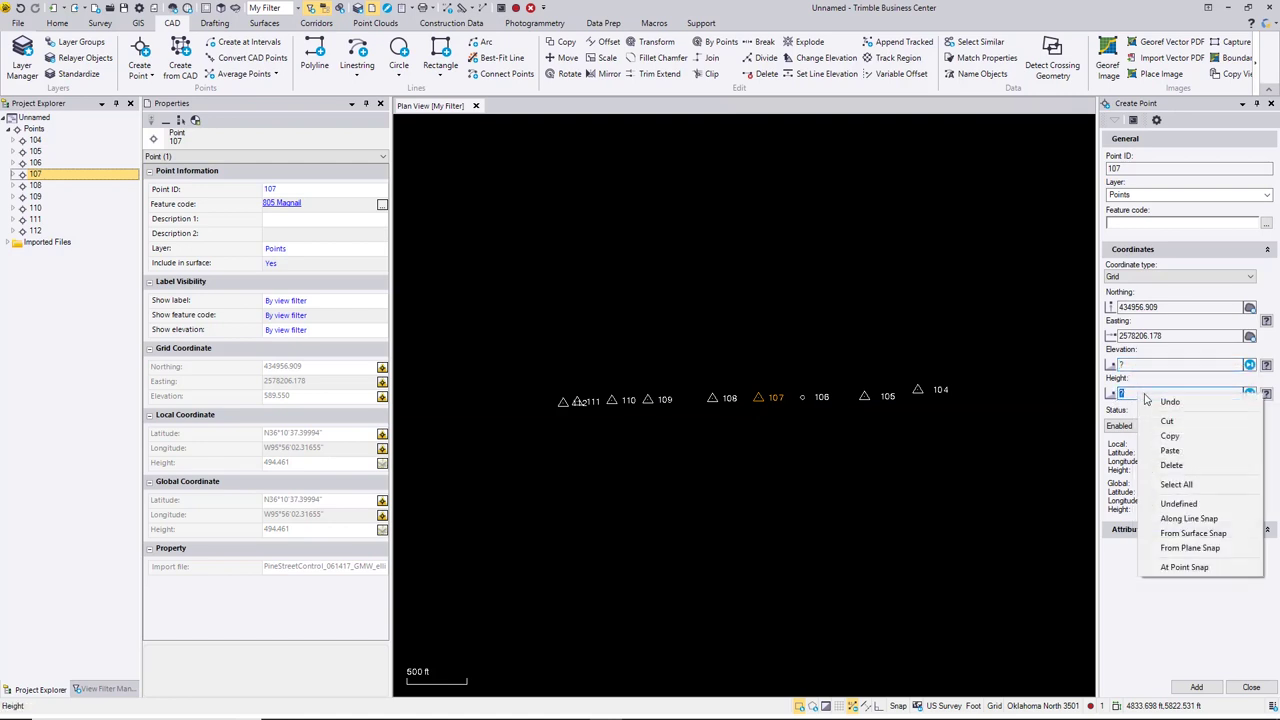
click(1189, 453)
click(1216, 687)
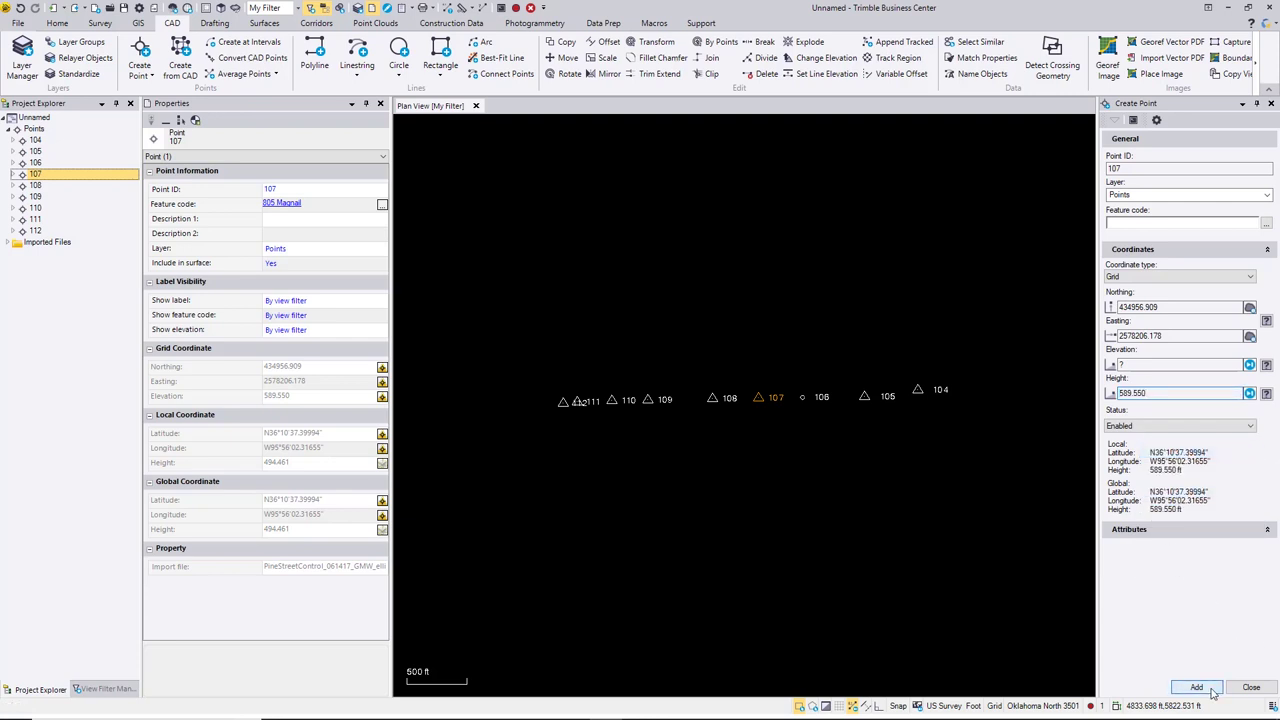
click(790, 384)
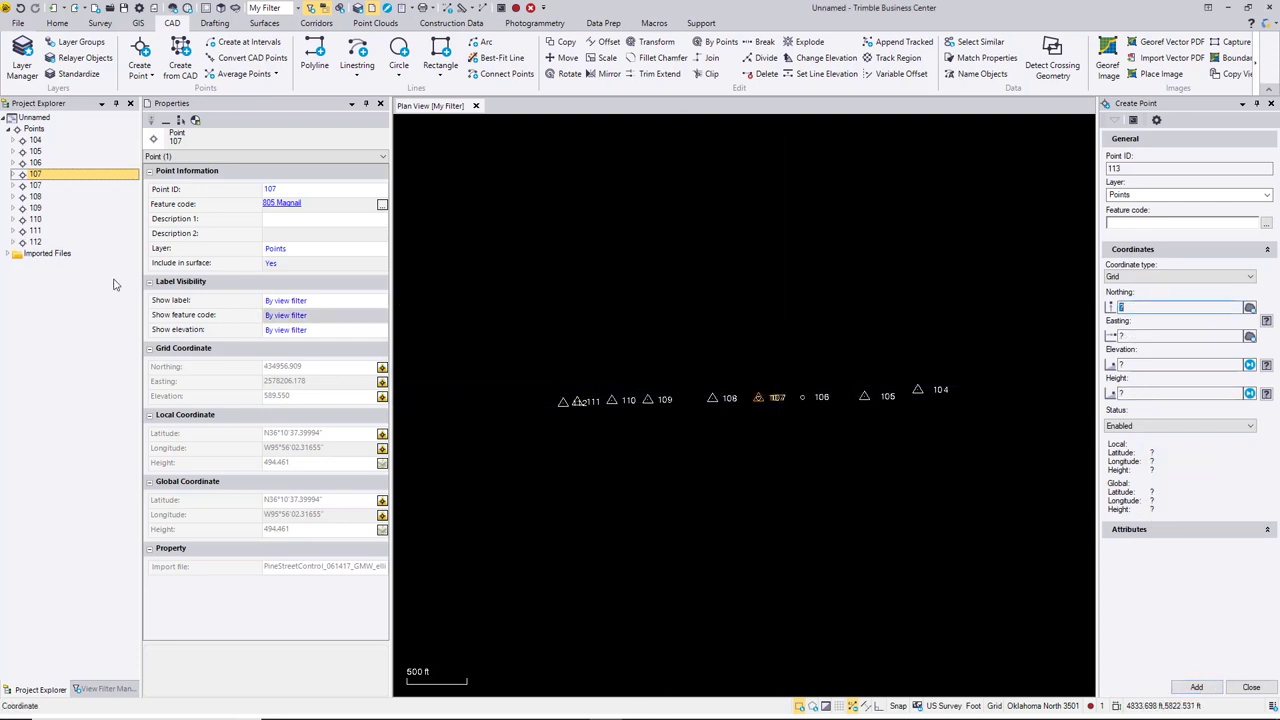
Step: Delete the extra point 107 entry from the Project Explorer
right_click(52, 176)
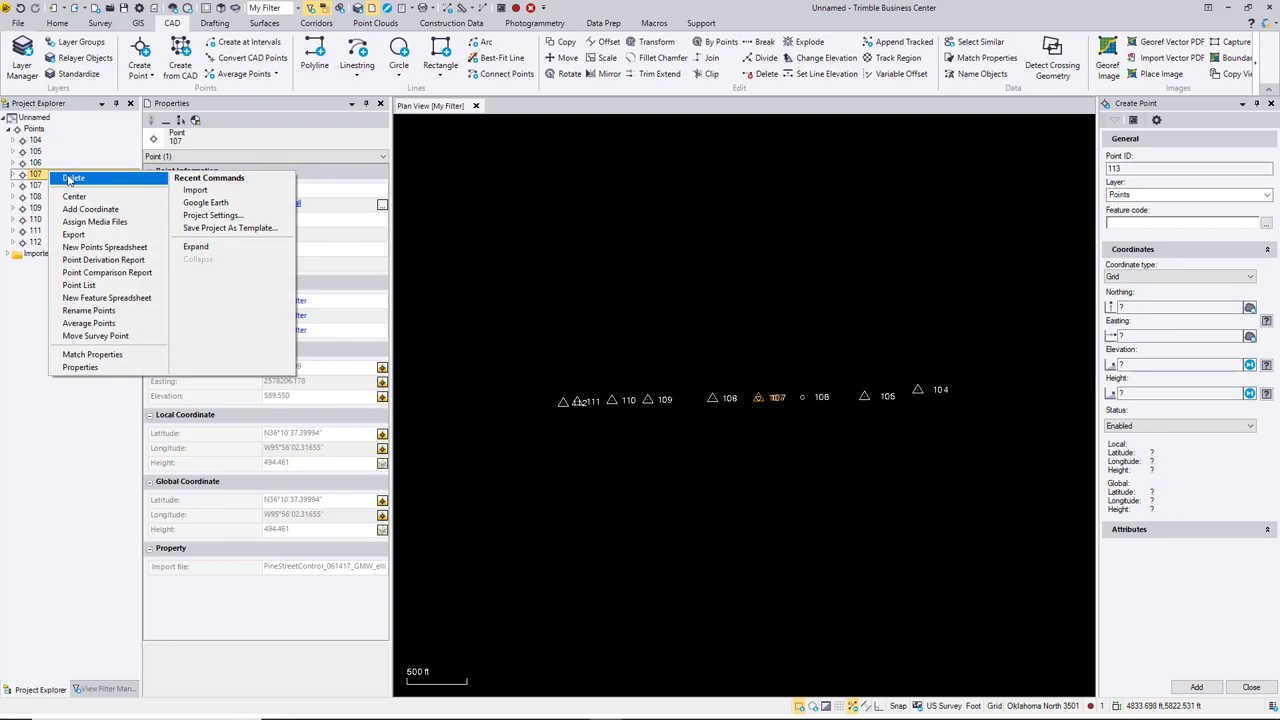
click(66, 180)
click(37, 186)
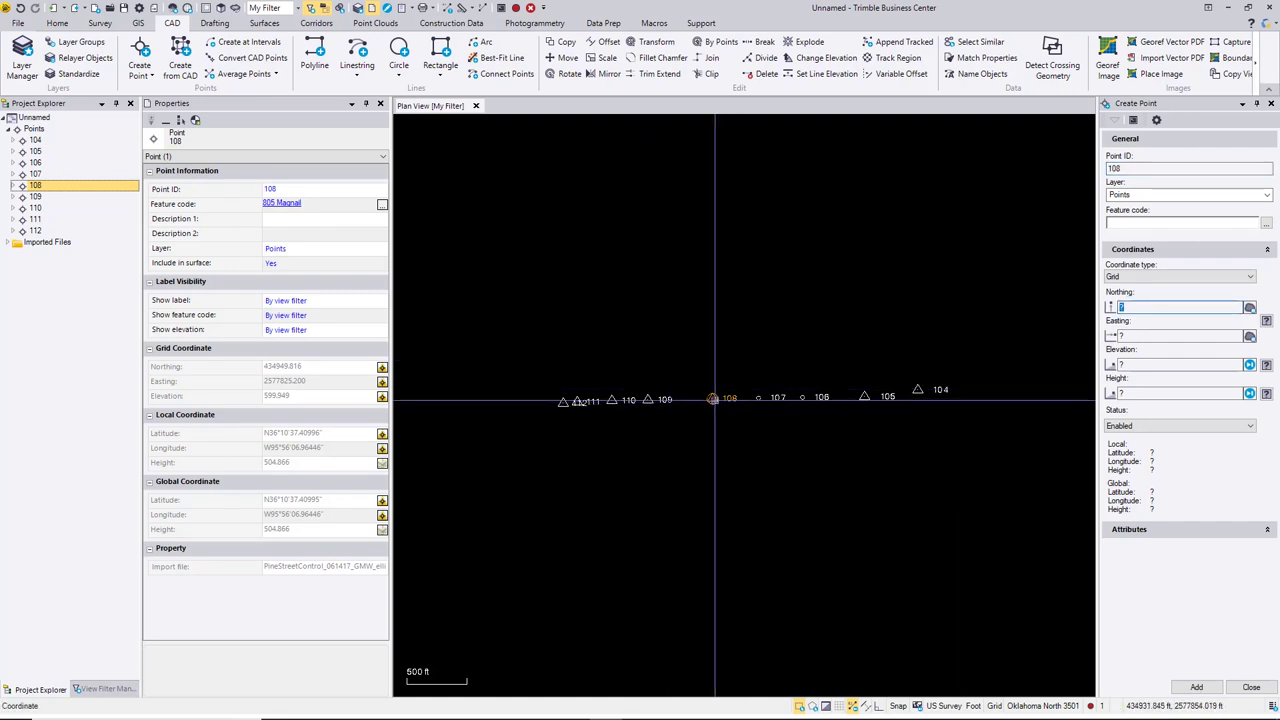
Step: Add new point 108 snapped to the original, with elevation moved to height 599.949
click(712, 398)
right_click(1128, 364)
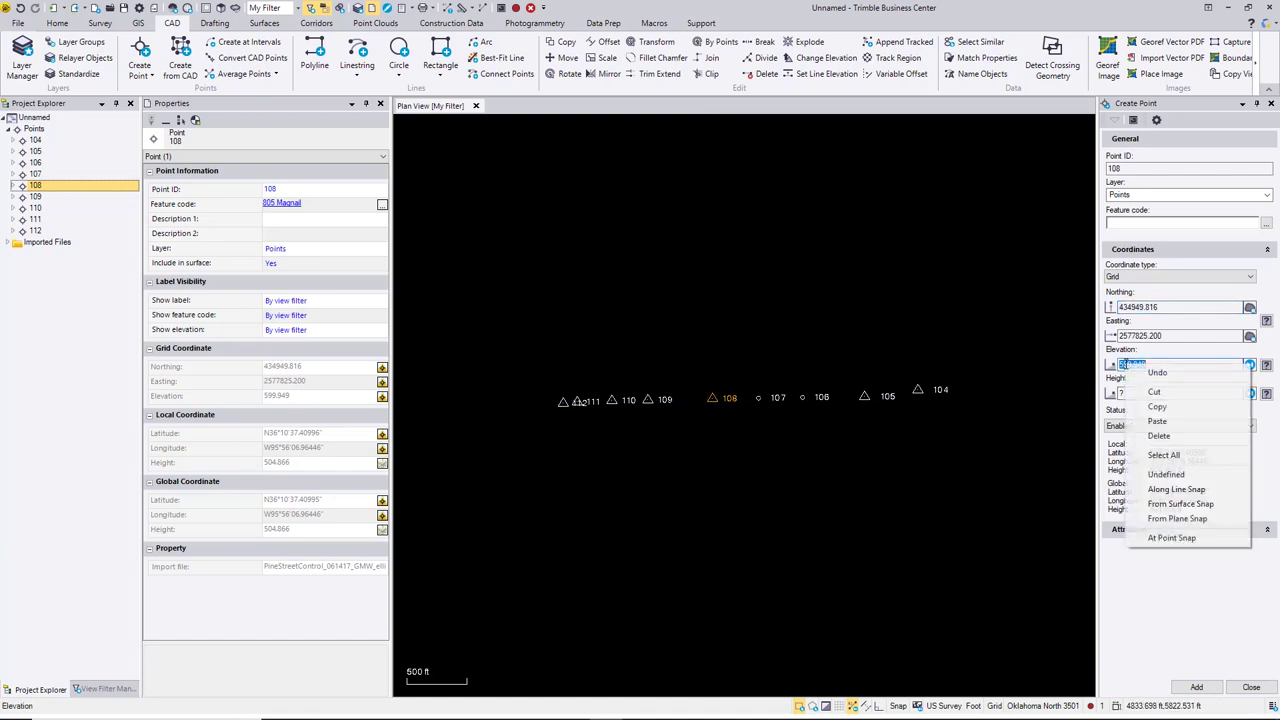
click(1110, 394)
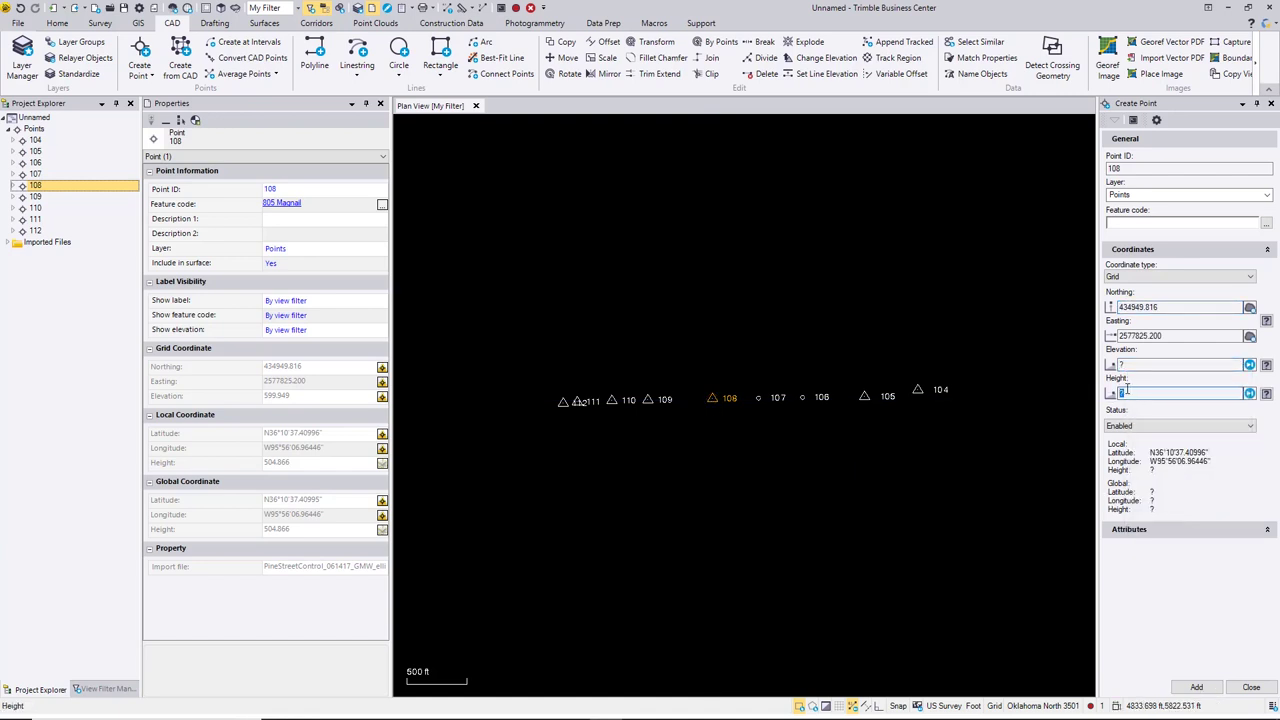
right_click(1127, 390)
click(1160, 444)
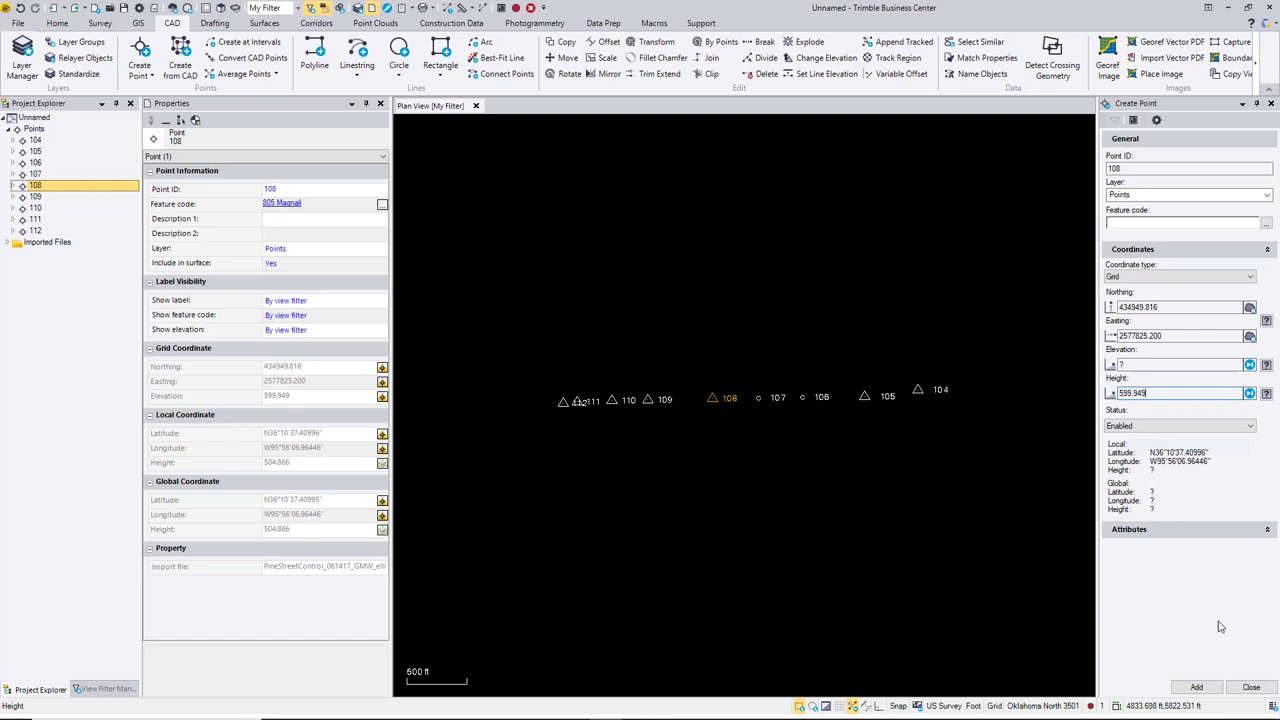
click(1216, 688)
click(800, 388)
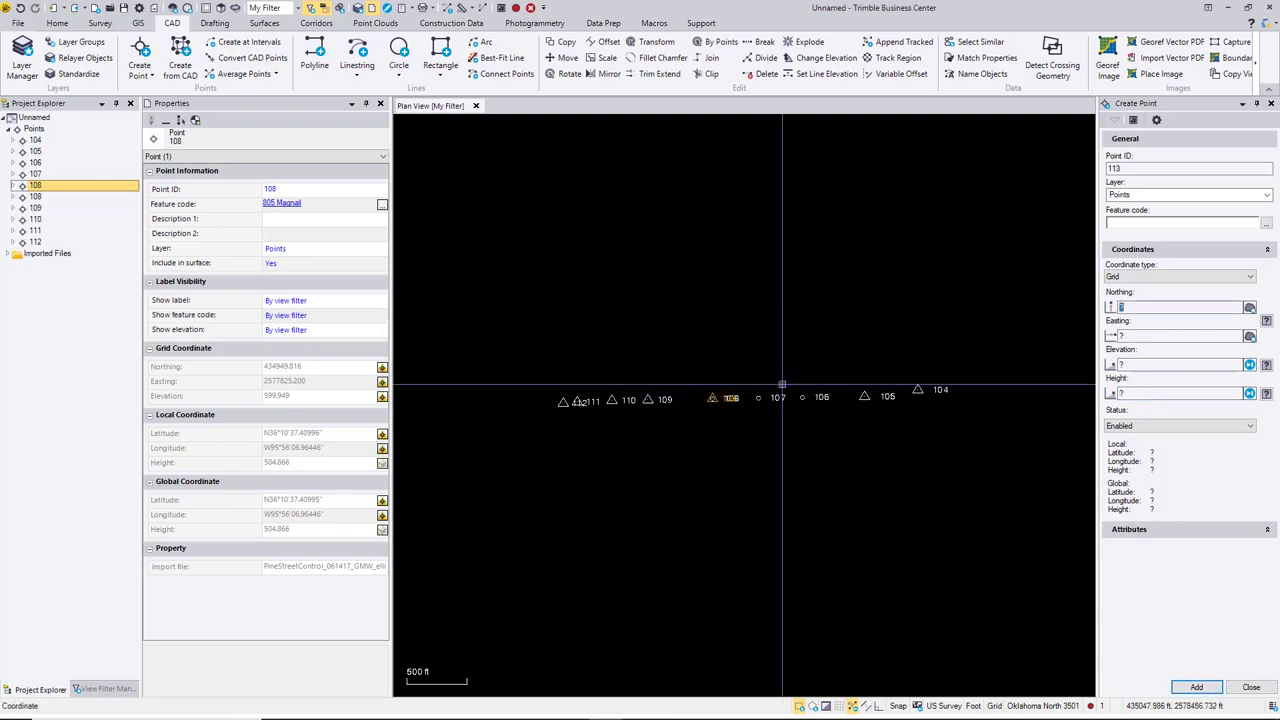
Step: Delete the extra point 108 entry from the Project Explorer
right_click(33, 196)
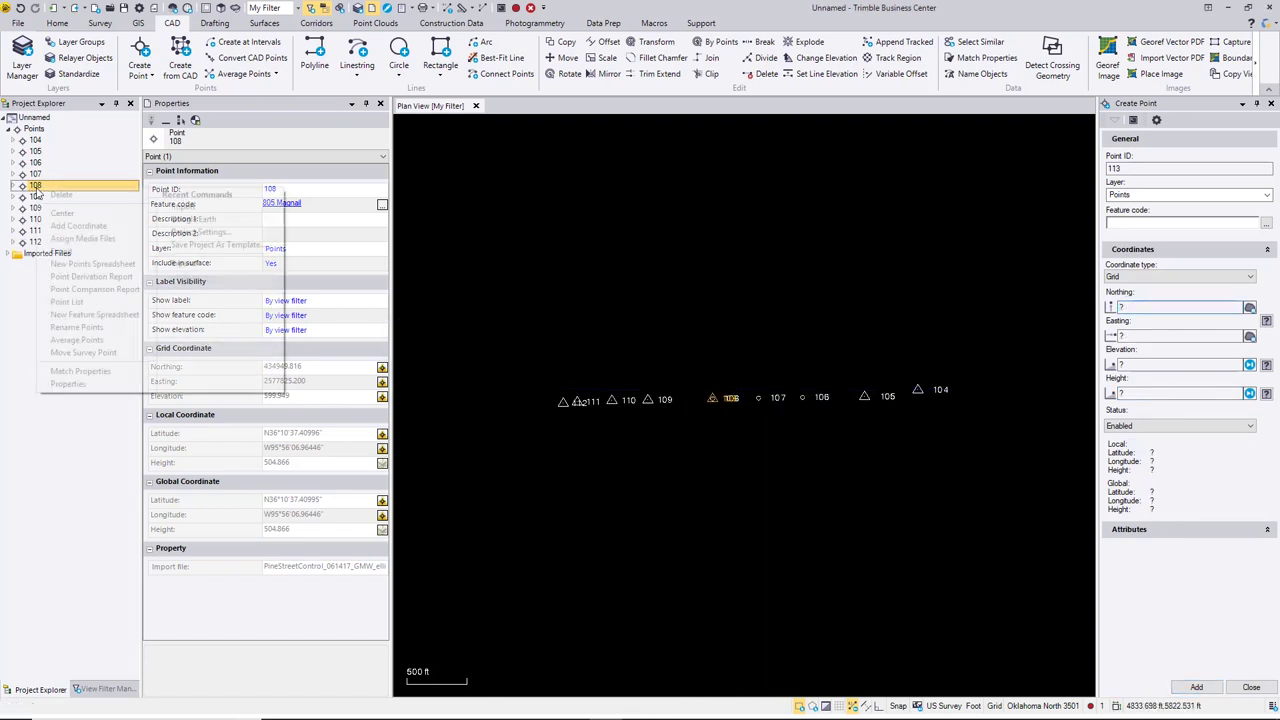
click(55, 198)
click(37, 197)
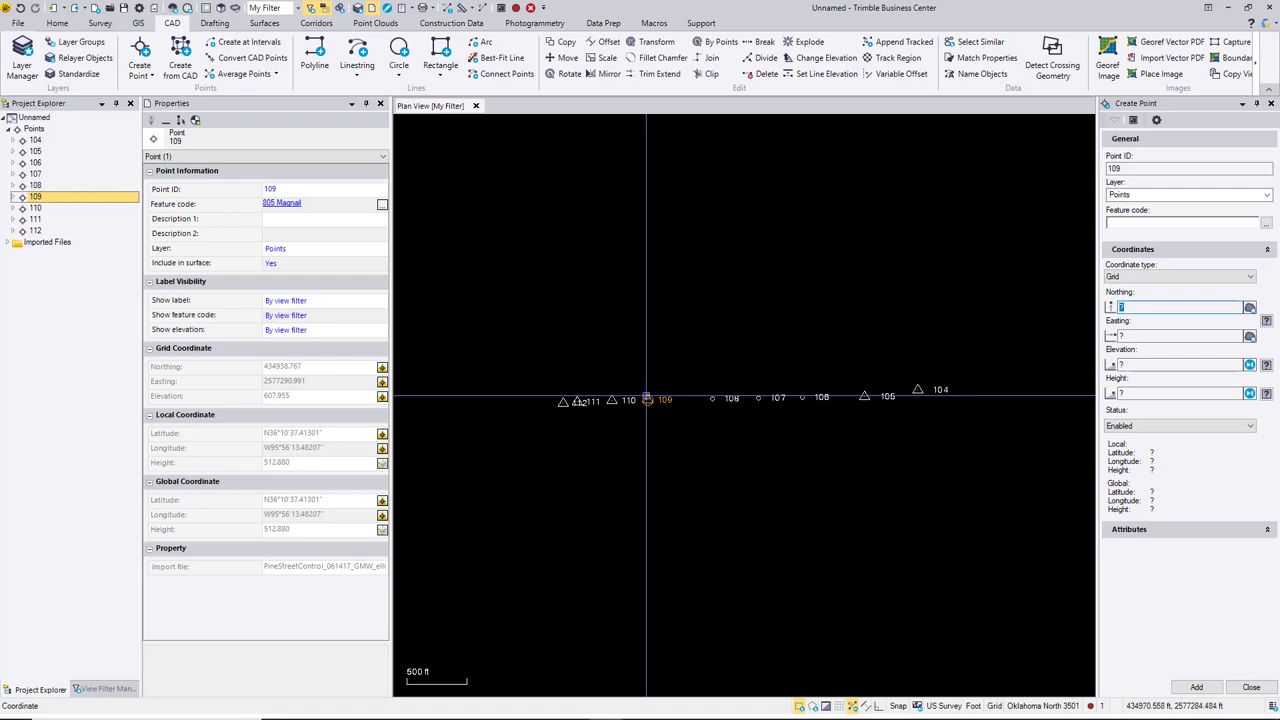
Step: Replace point 109 with an office-entered copy holding height 607.955, deleting the old record
click(648, 399)
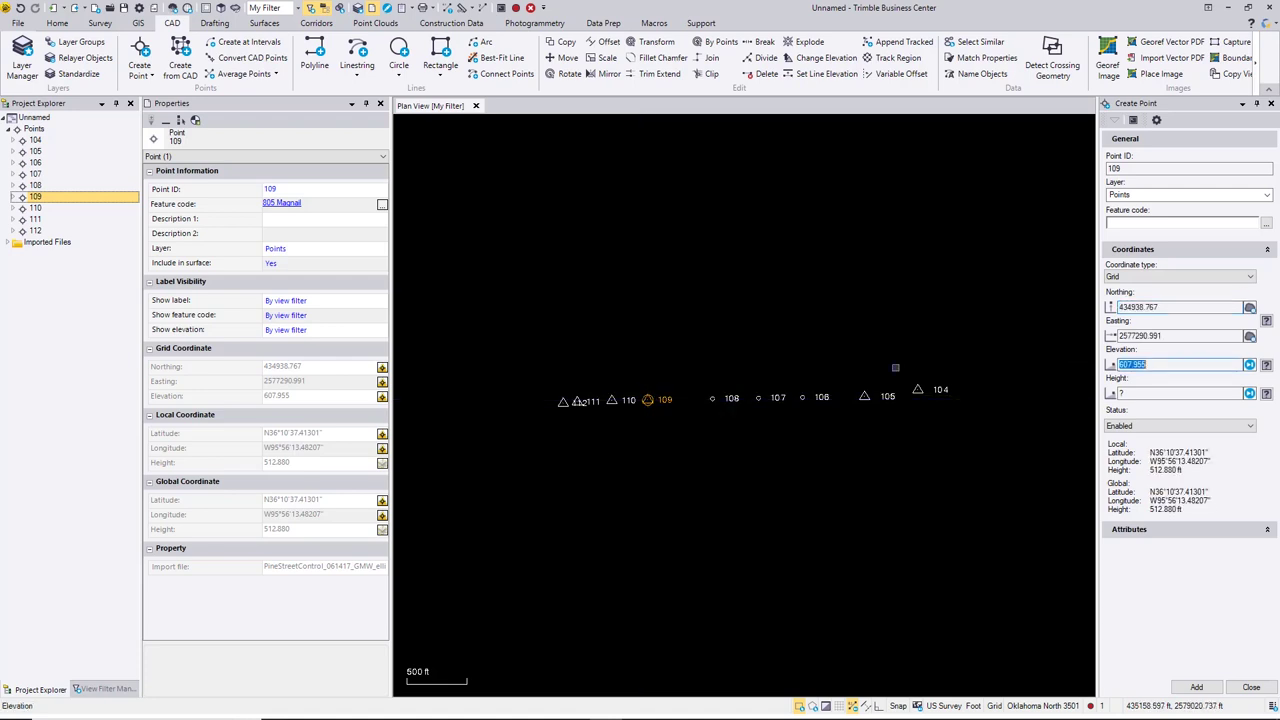
right_click(1139, 366)
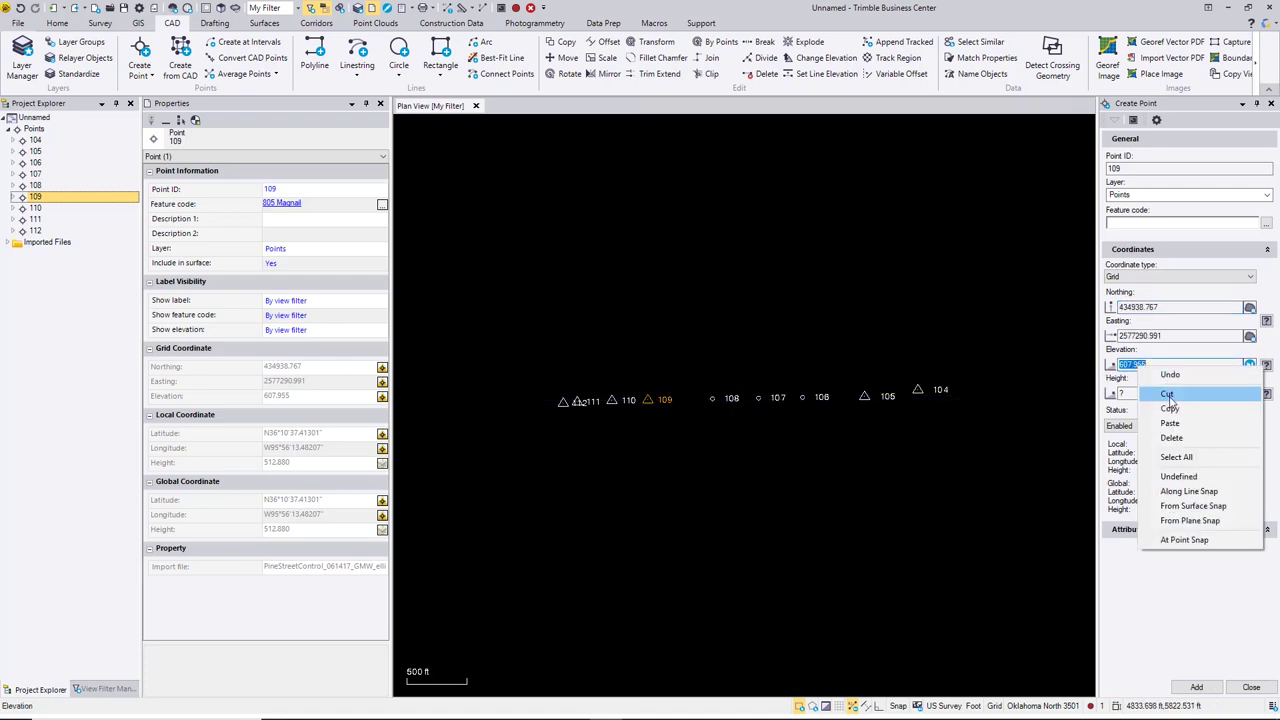
click(1168, 394)
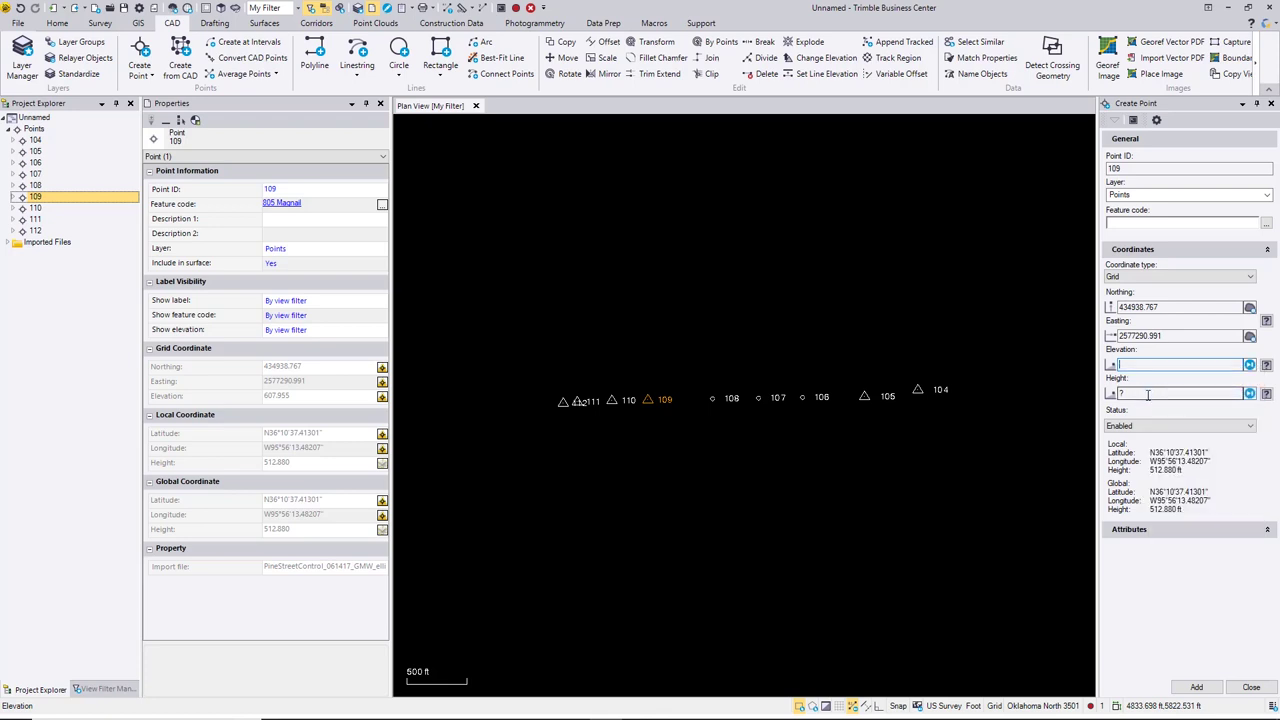
key(Tab)
right_click(1137, 394)
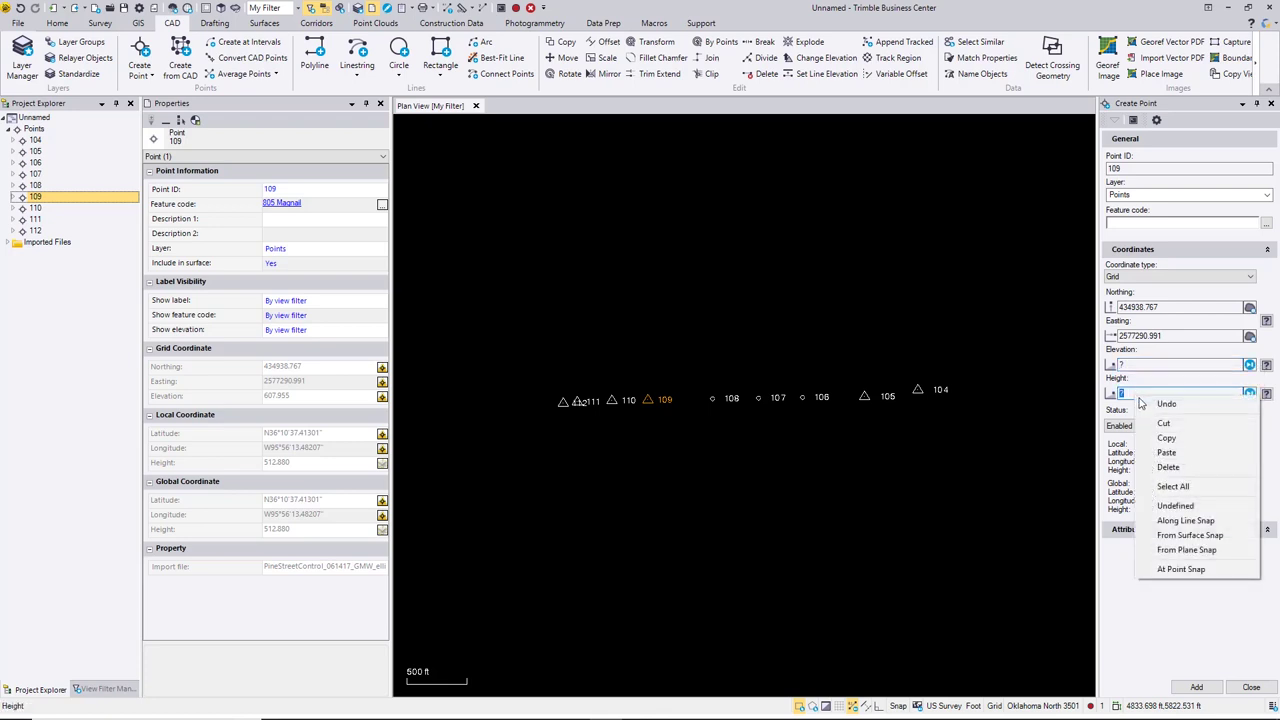
click(1175, 463)
text(607.955)
click(1197, 688)
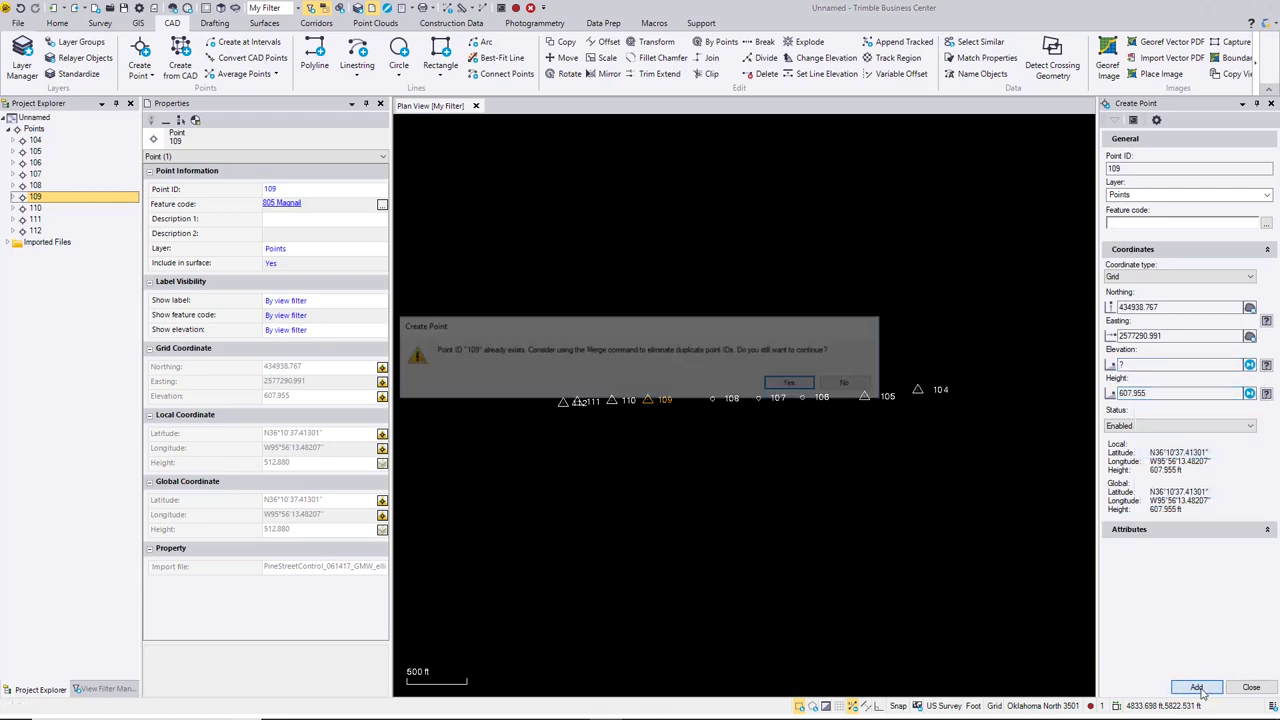
click(795, 385)
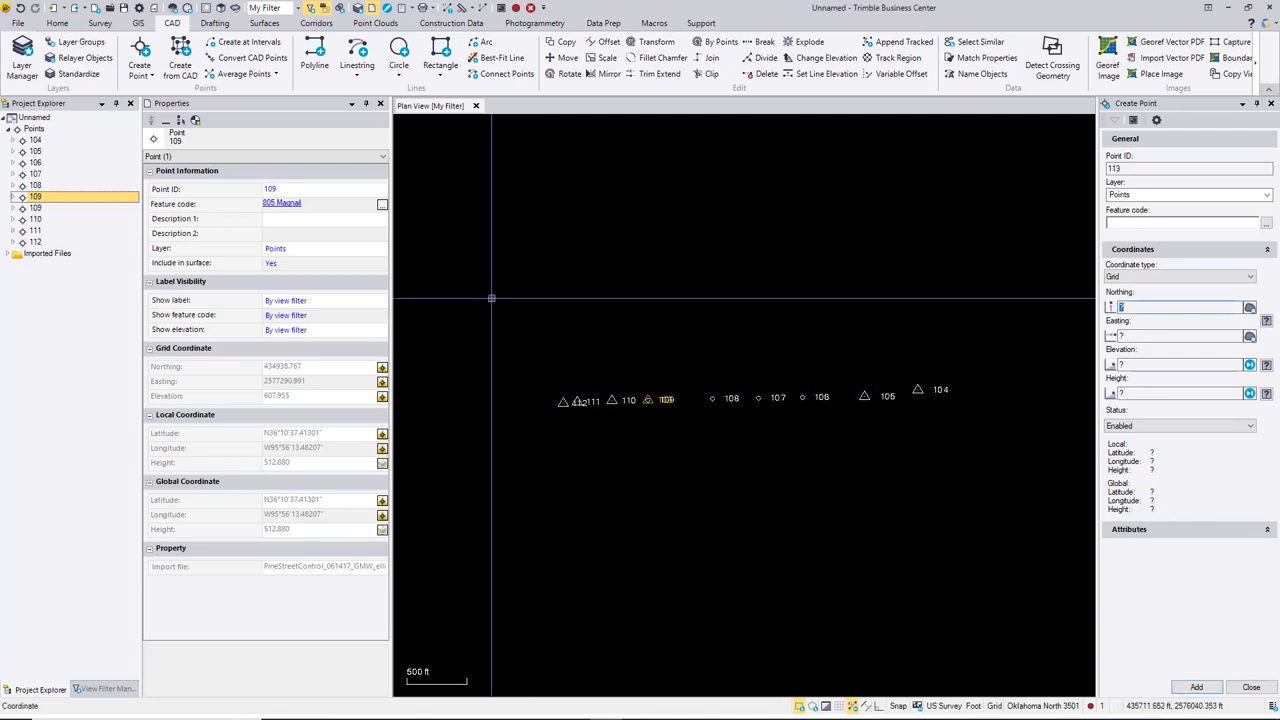
right_click(46, 203)
click(60, 205)
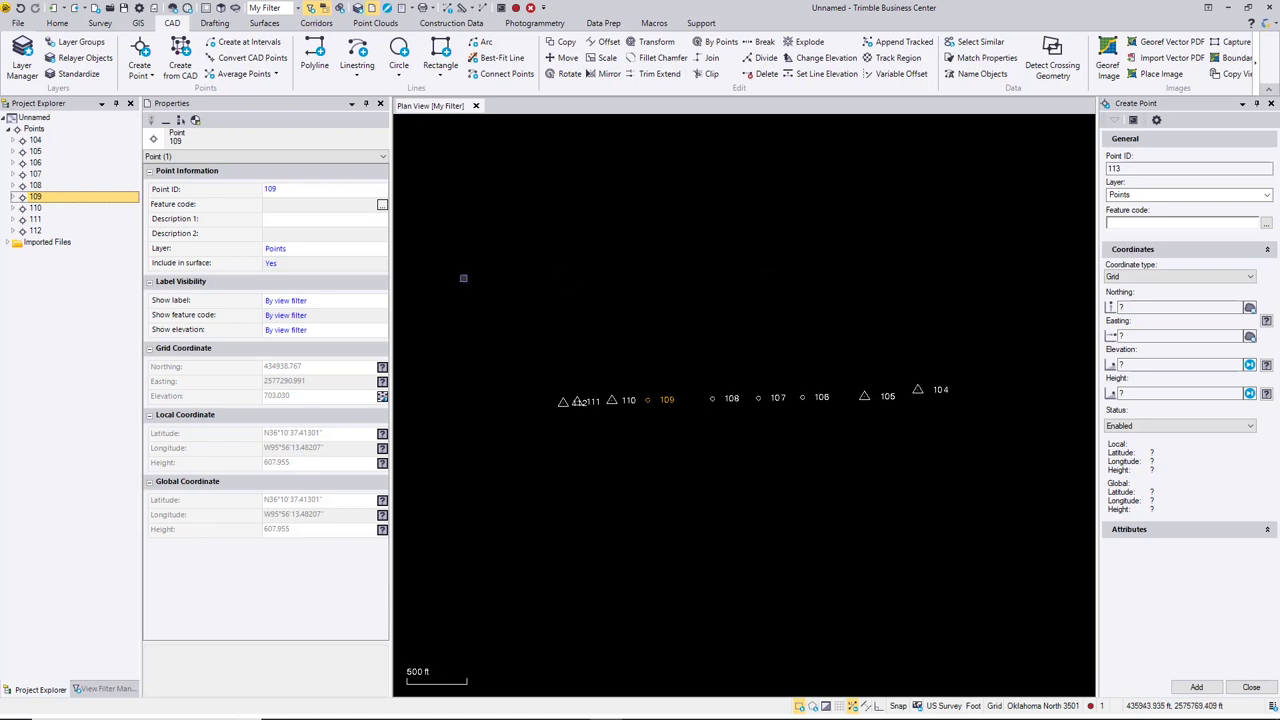
Step: Replace point 110 with an office-entered copy holding height 612.716, deleting the old record
click(37, 208)
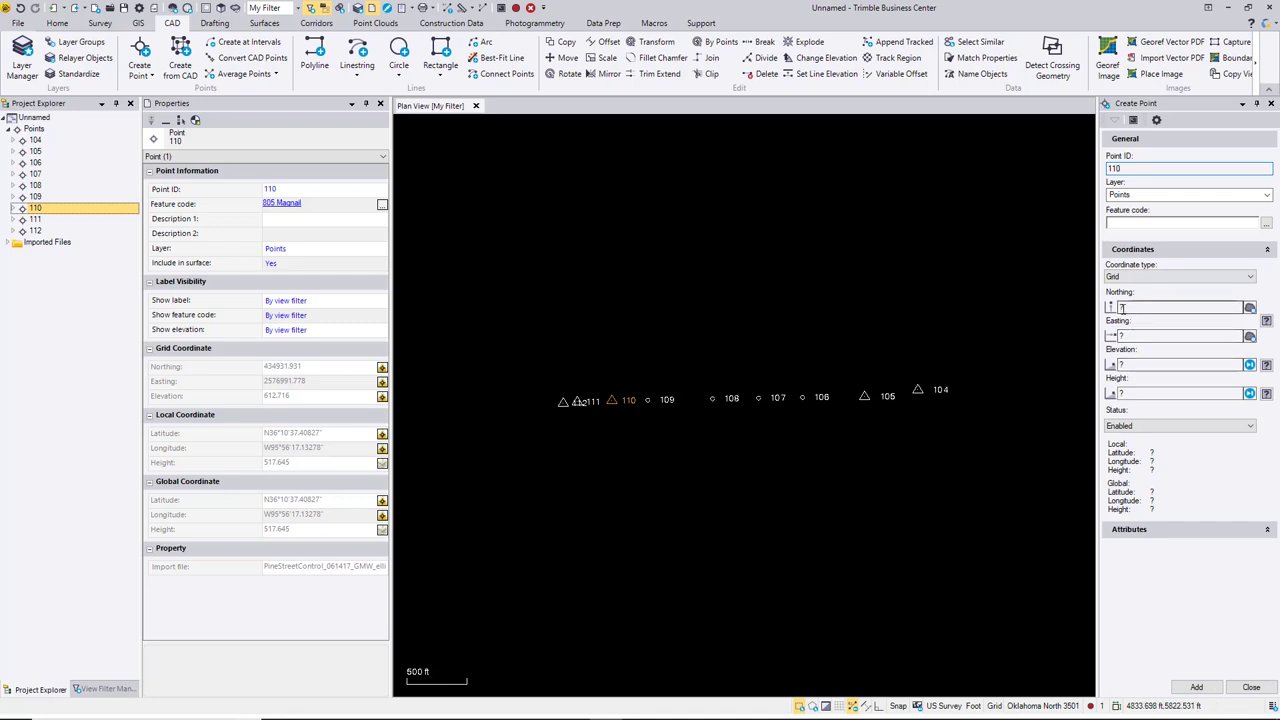
click(1175, 307)
click(610, 401)
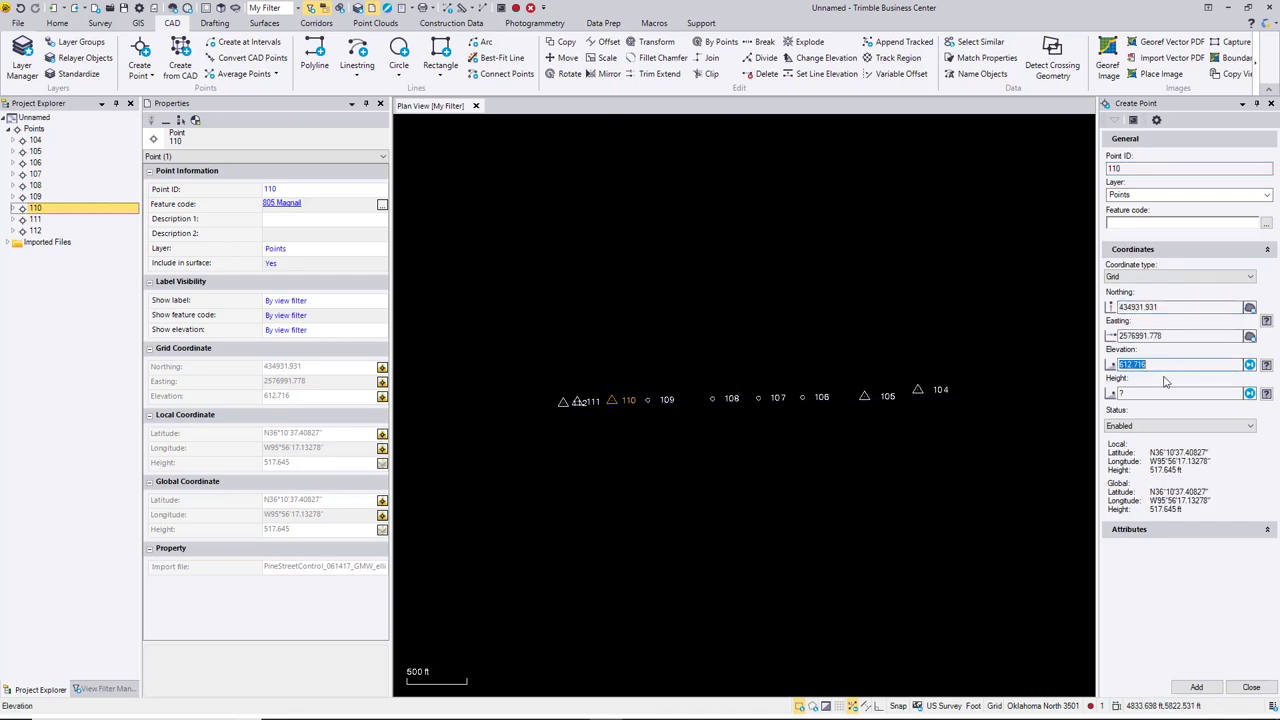
key(BackSpace)
key(Tab)
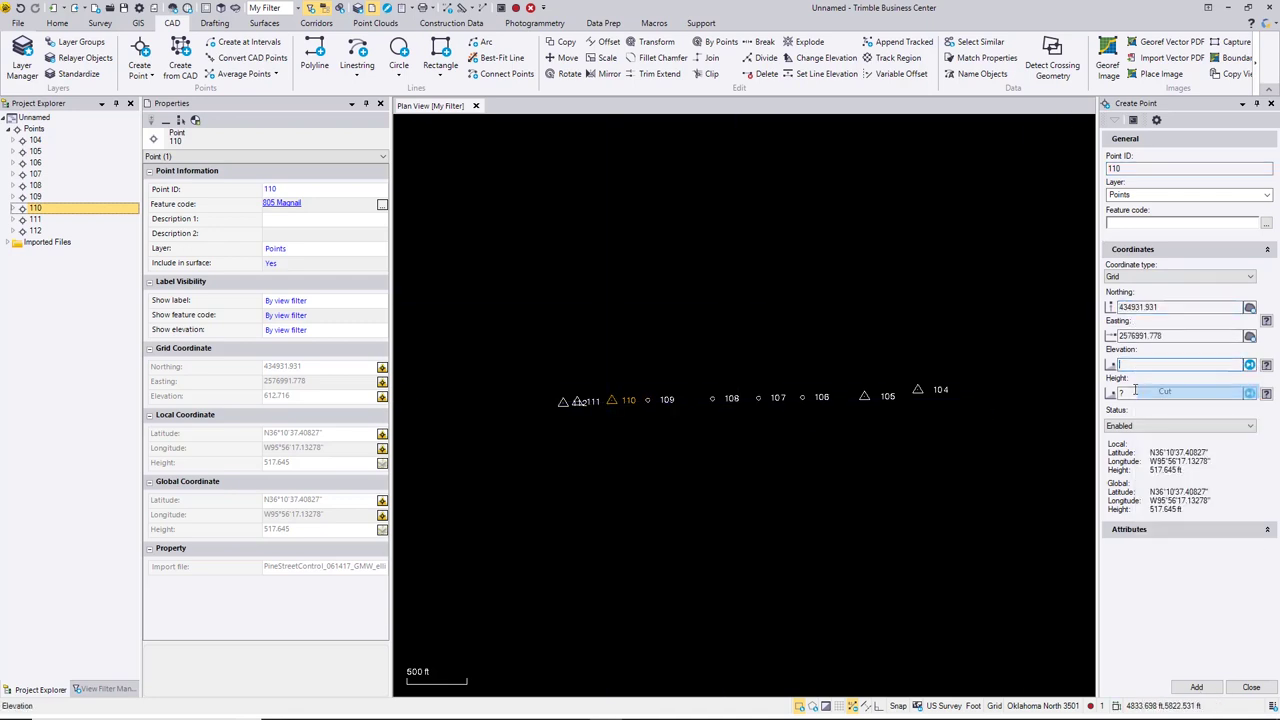
right_click(1150, 393)
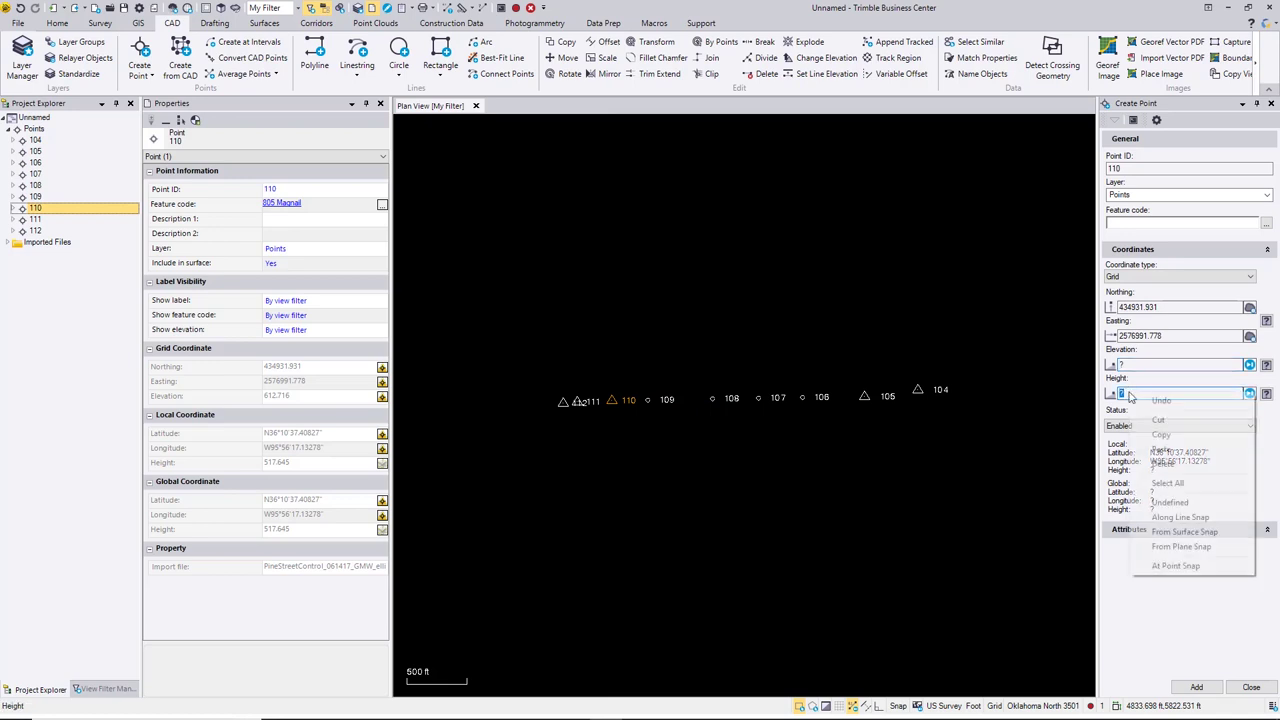
click(1158, 452)
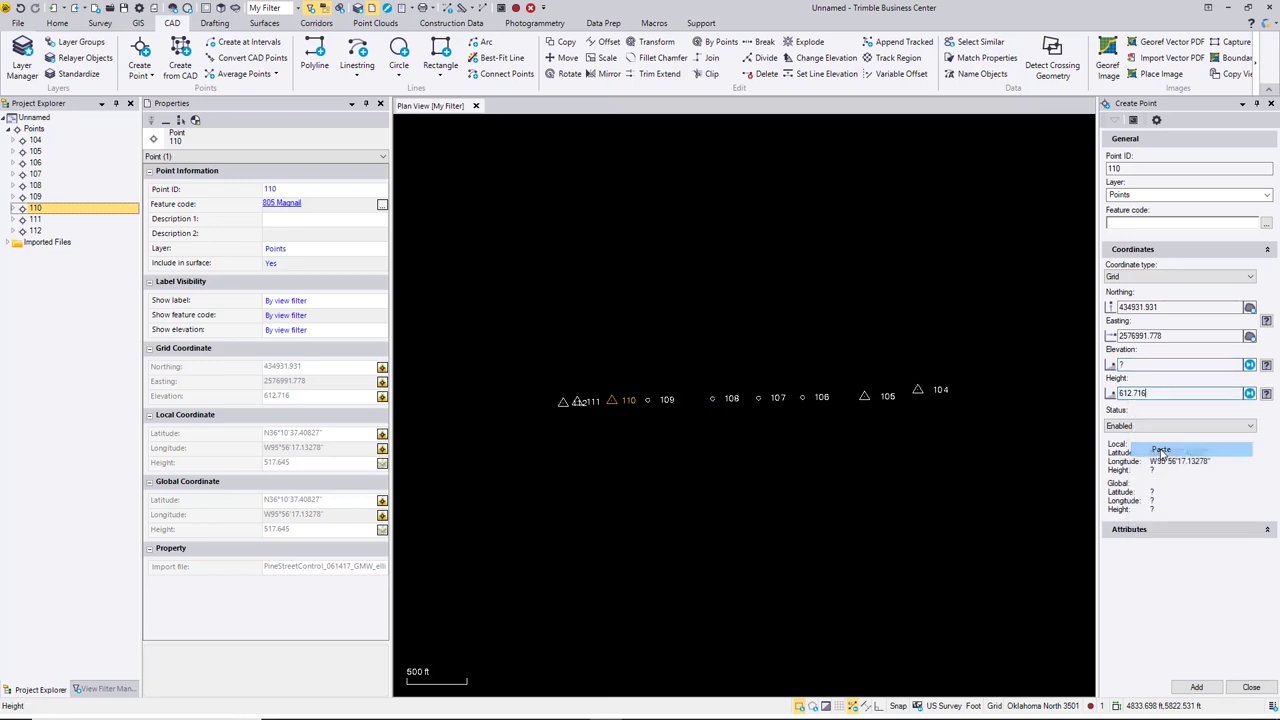
click(1218, 689)
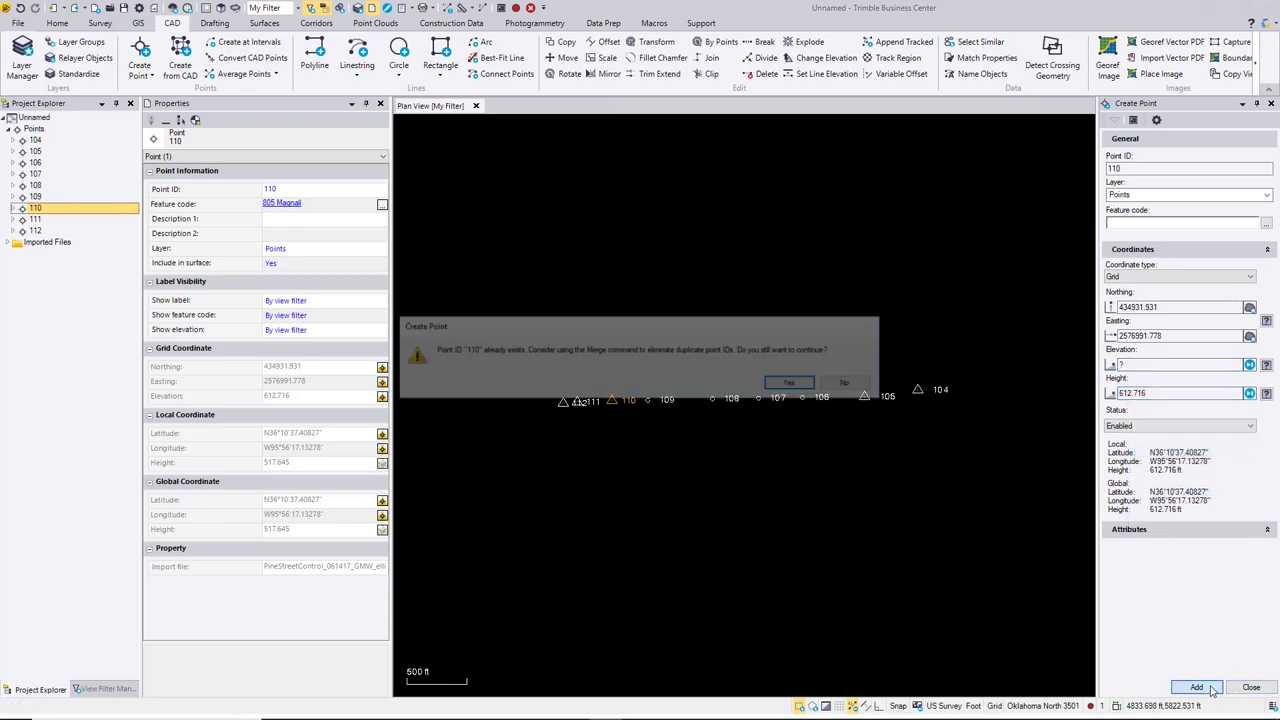
click(793, 385)
right_click(62, 215)
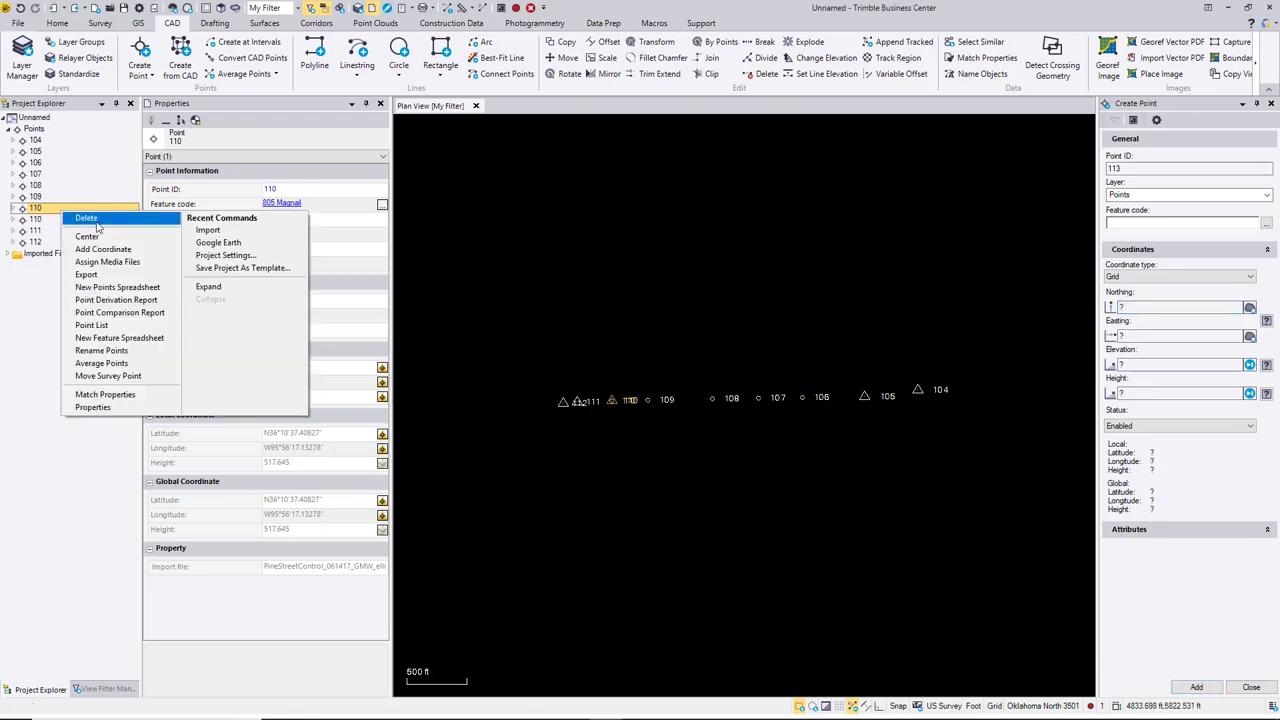
click(96, 222)
click(44, 222)
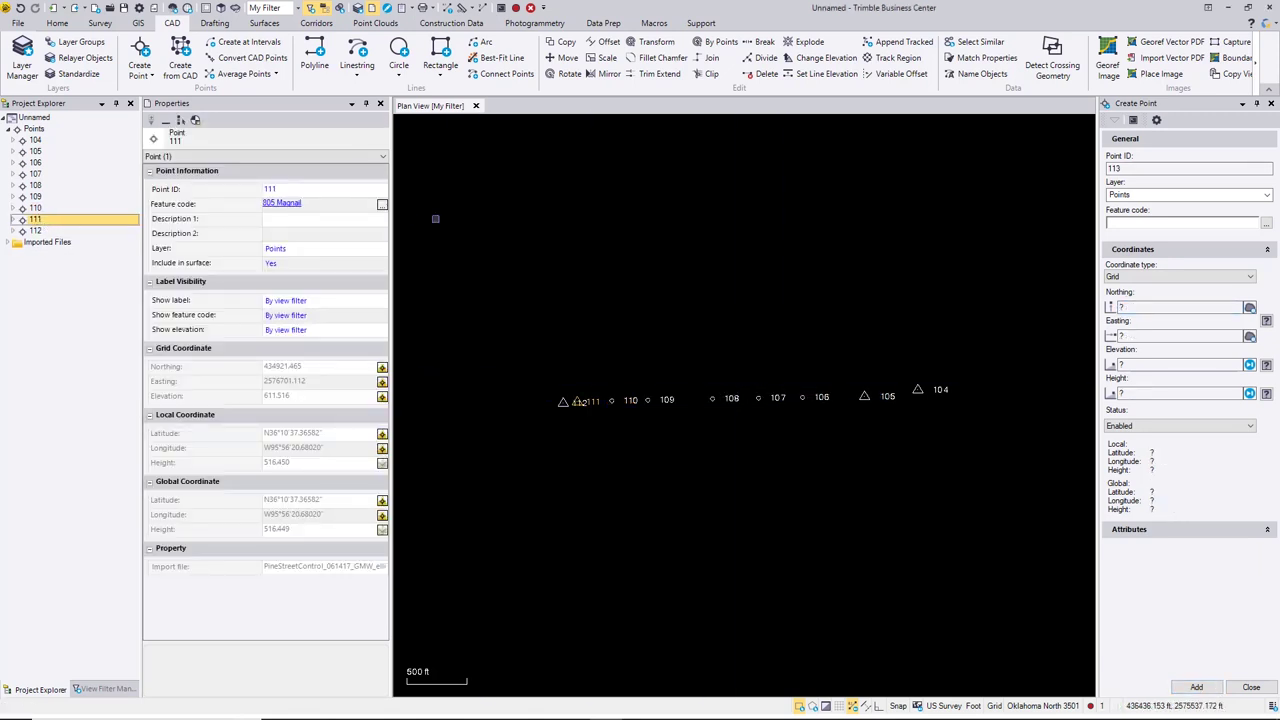
Step: Recreate point 111 with height 611.516 taken from its elevation, and delete the old record
click(1126, 168)
text(111)
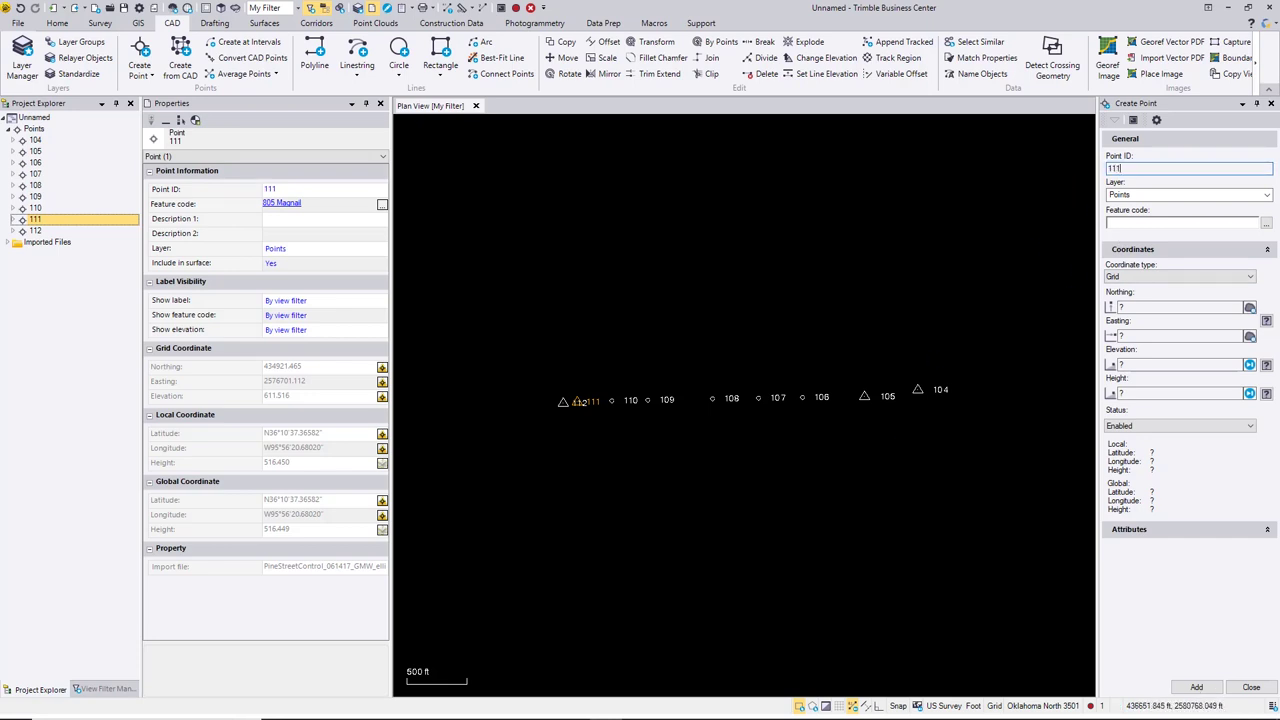
click(1130, 310)
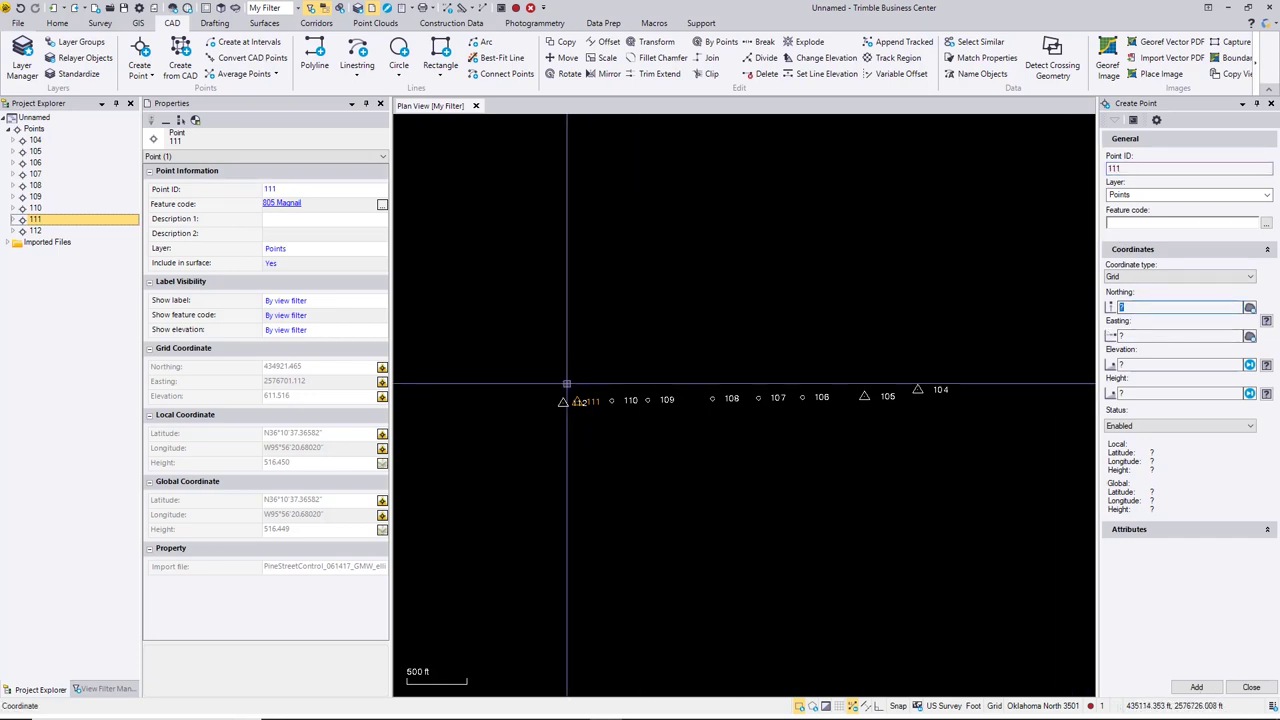
scroll(560, 400, up, 3)
scroll(636, 412, up, 2)
click(637, 400)
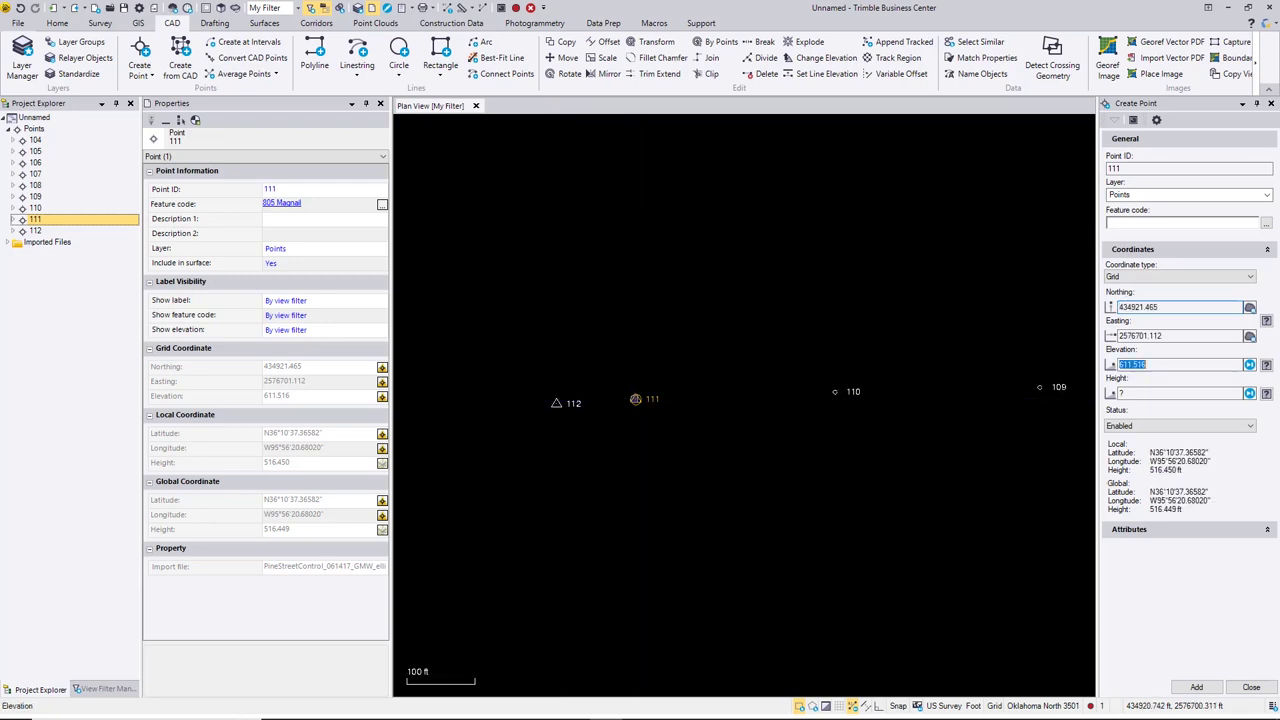
right_click(1134, 364)
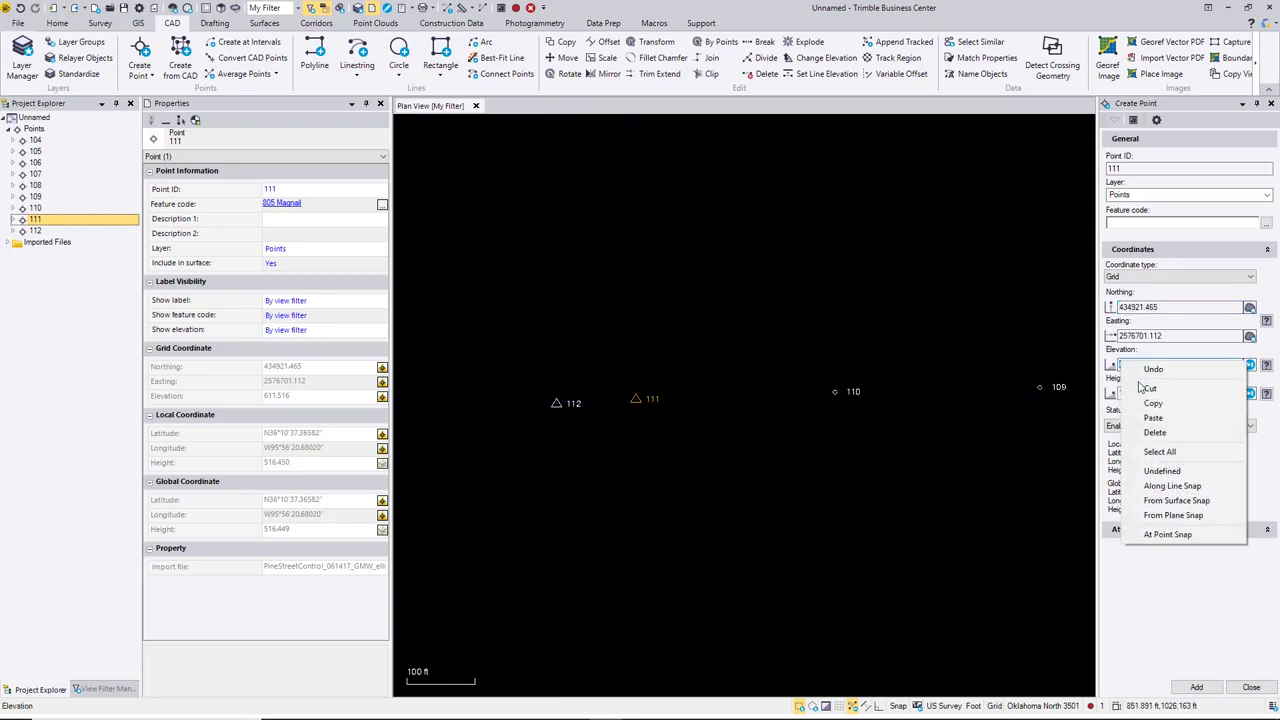
click(1135, 389)
key(Tab)
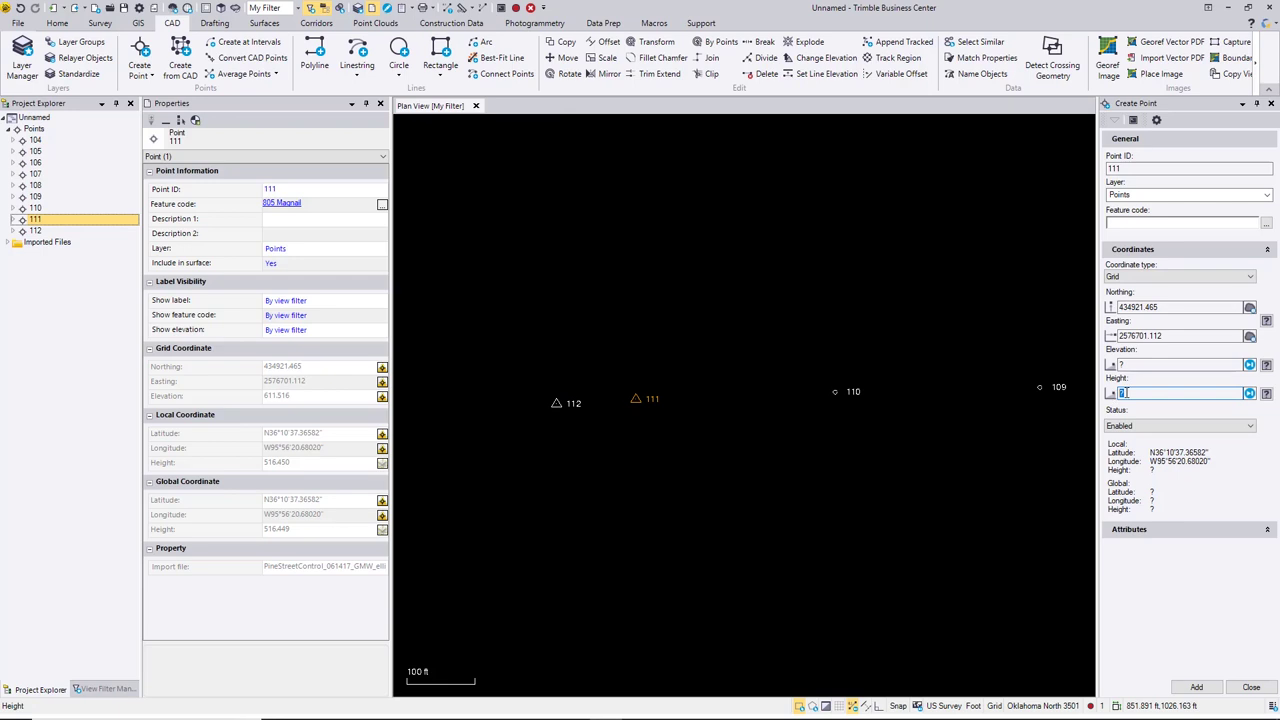
right_click(1124, 393)
click(1160, 450)
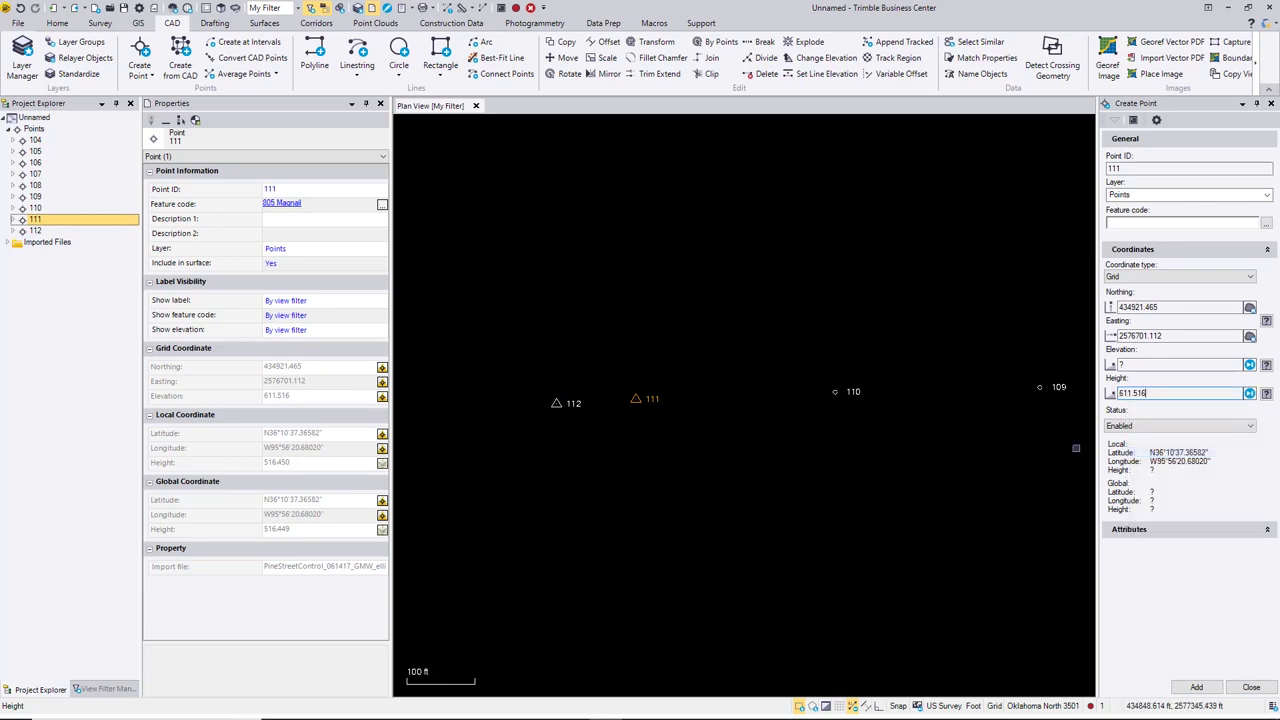
click(1199, 687)
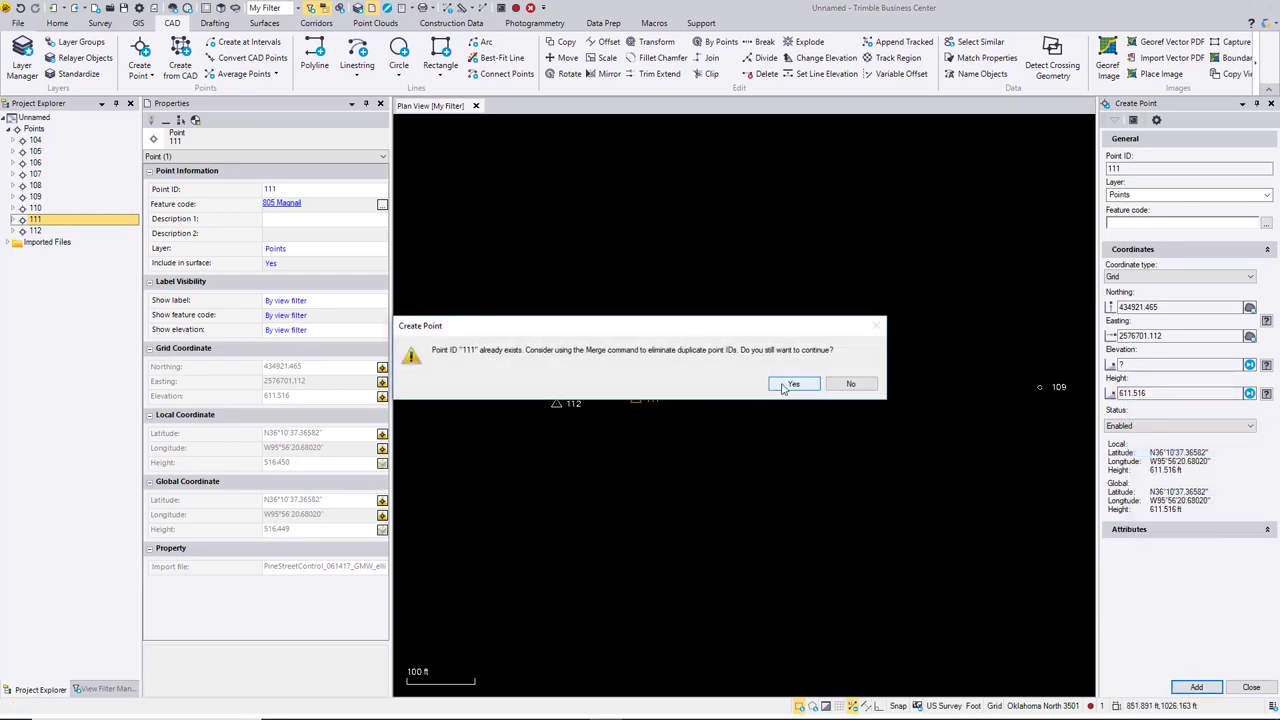
click(789, 385)
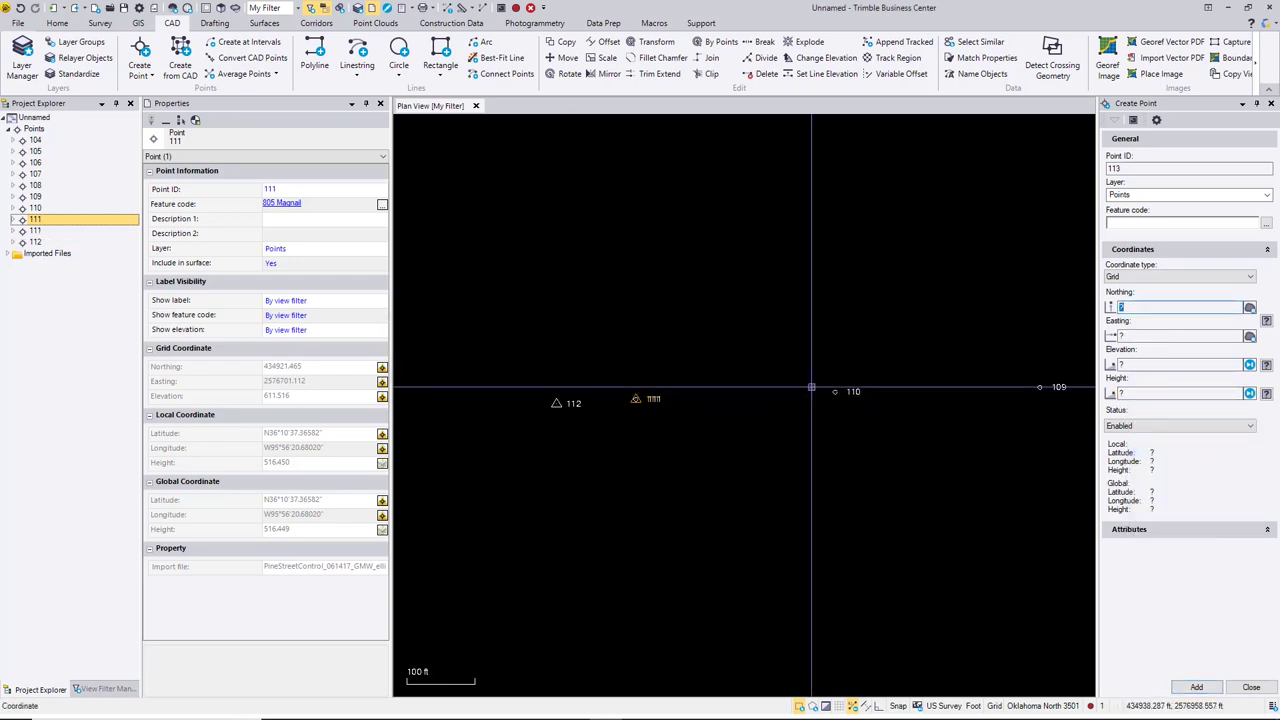
right_click(55, 227)
click(86, 231)
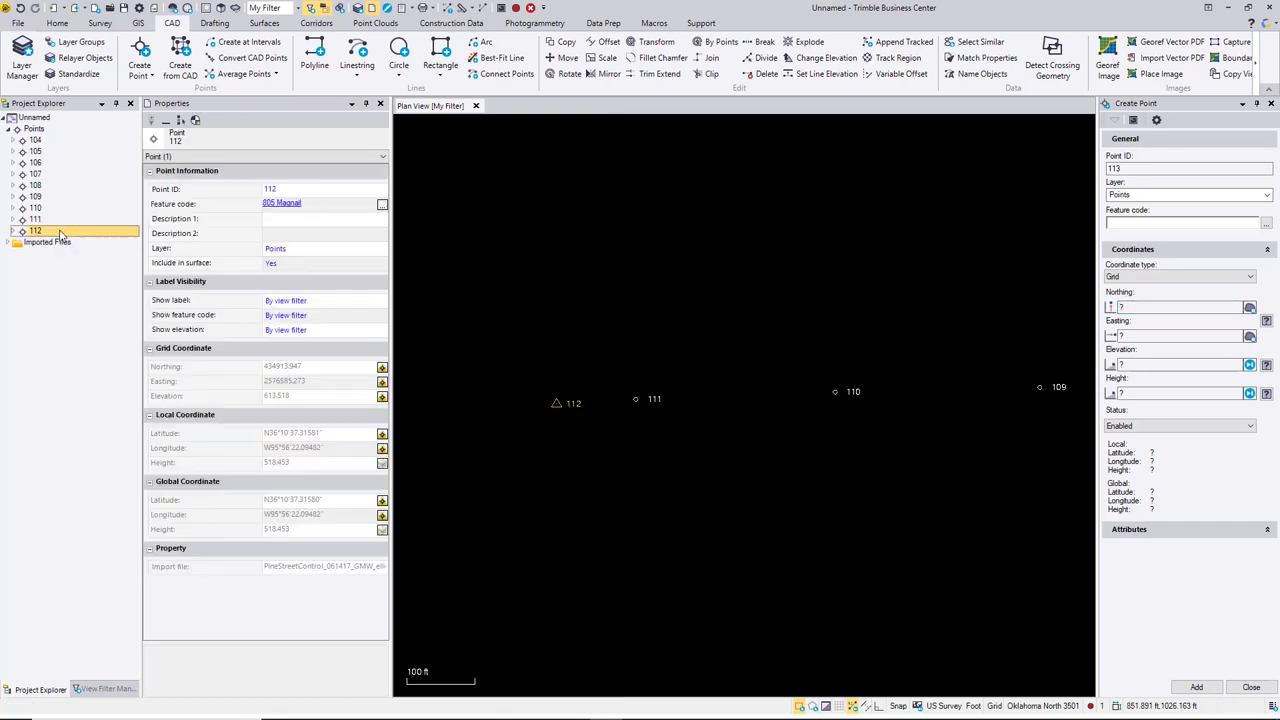
Step: Recreate point 112 with height 613.518 taken from its elevation, and delete the old record
double_click(1128, 168)
text(112)
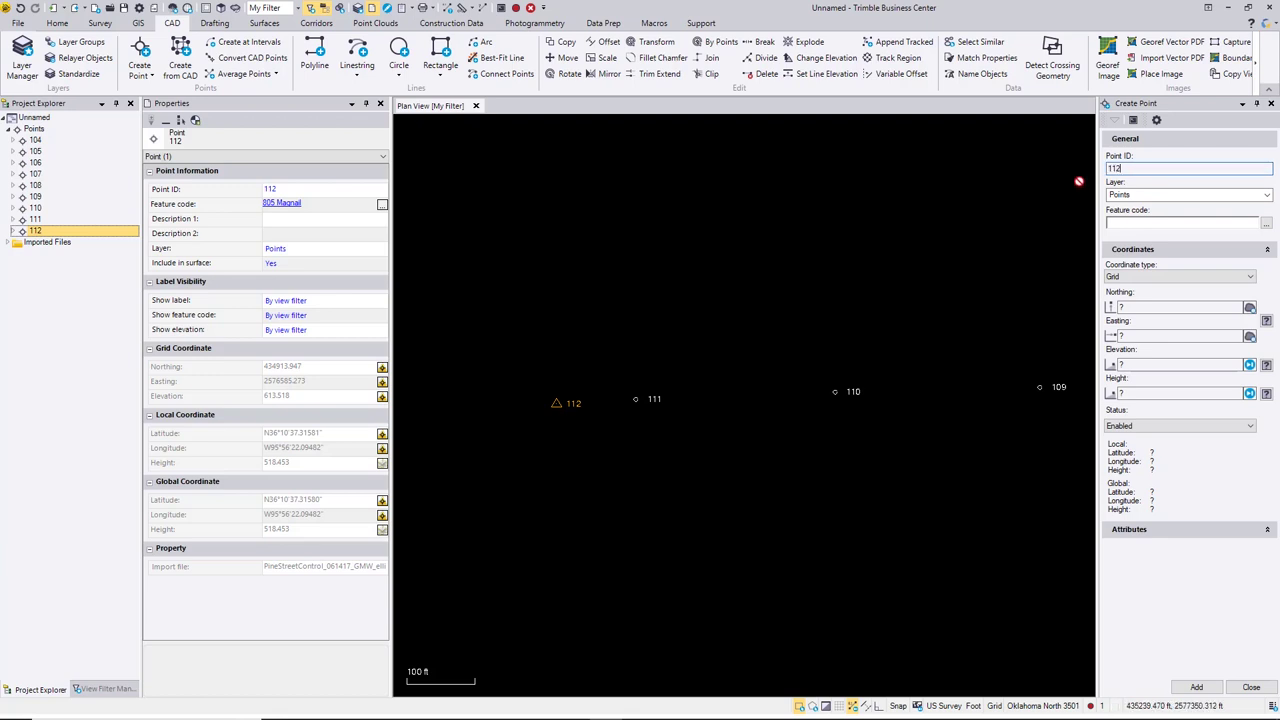
click(1135, 307)
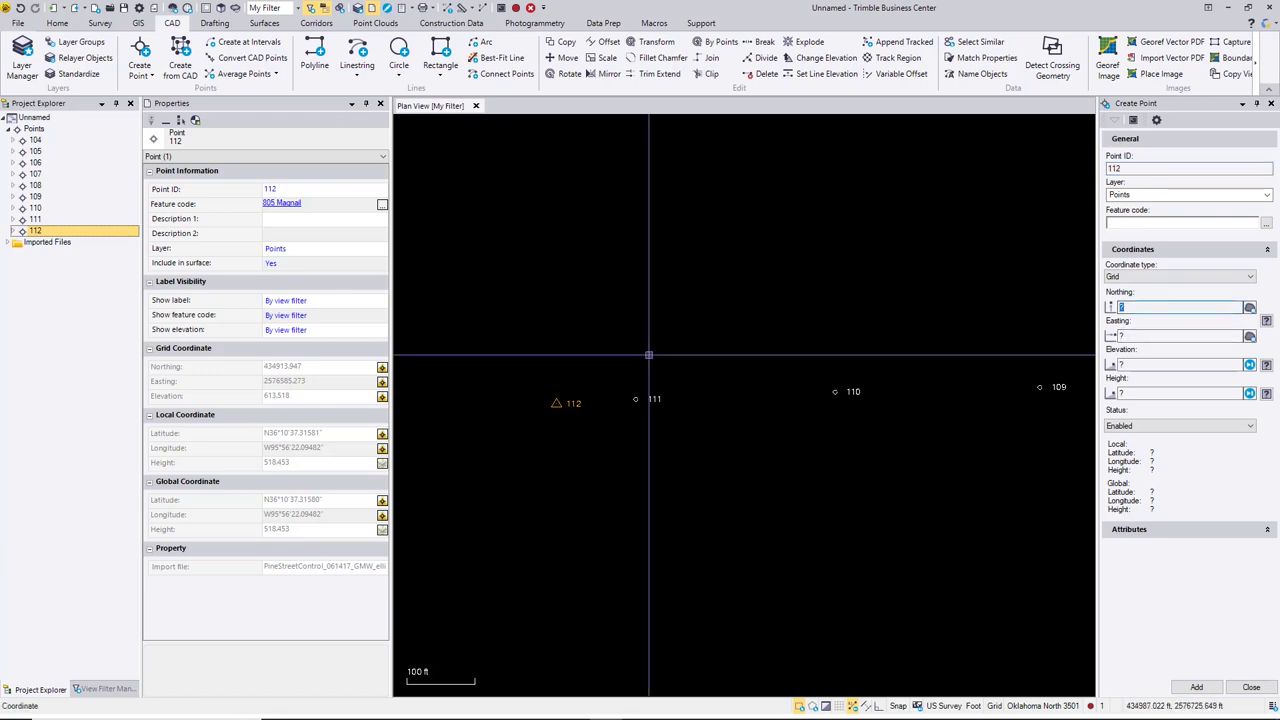
click(556, 404)
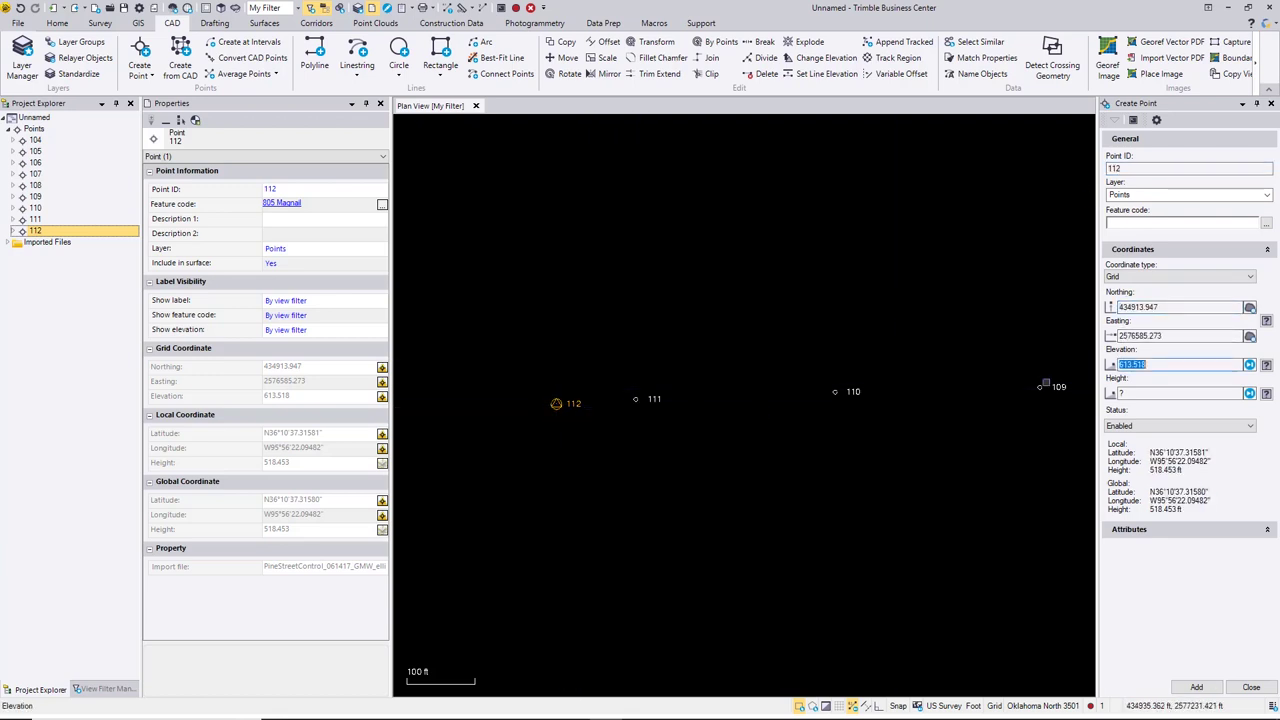
right_click(1127, 366)
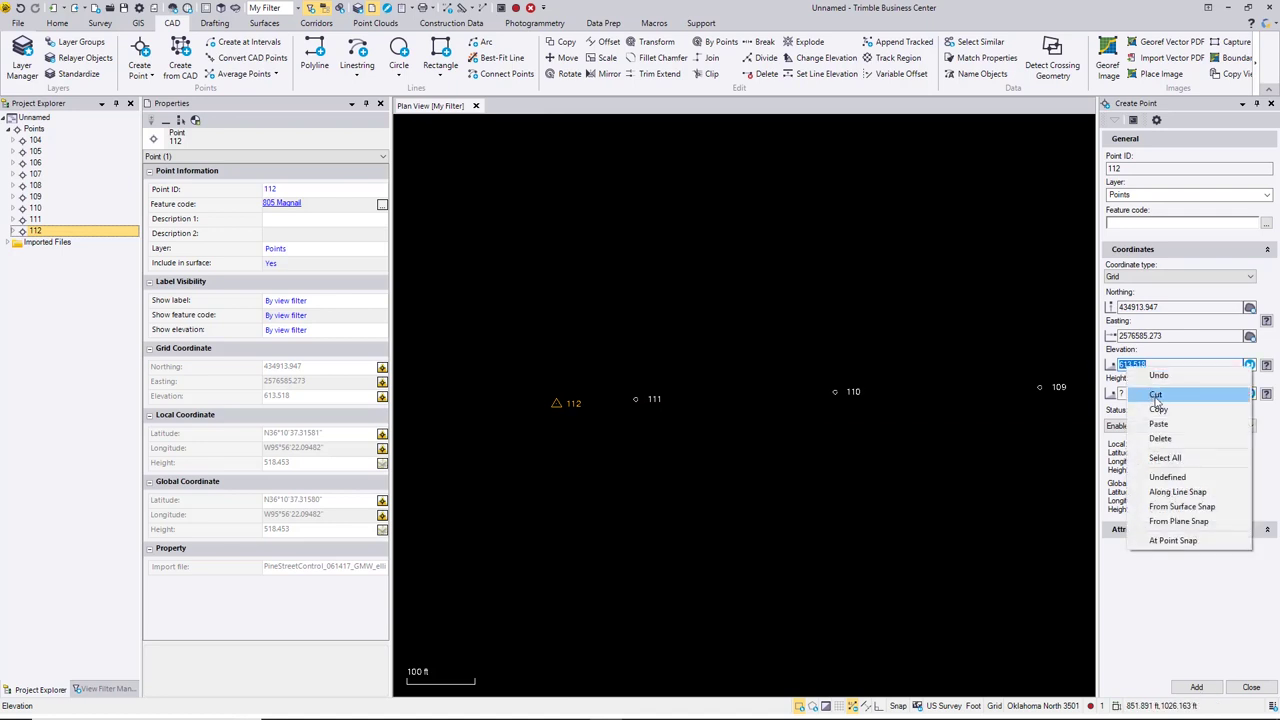
click(1156, 396)
right_click(1130, 394)
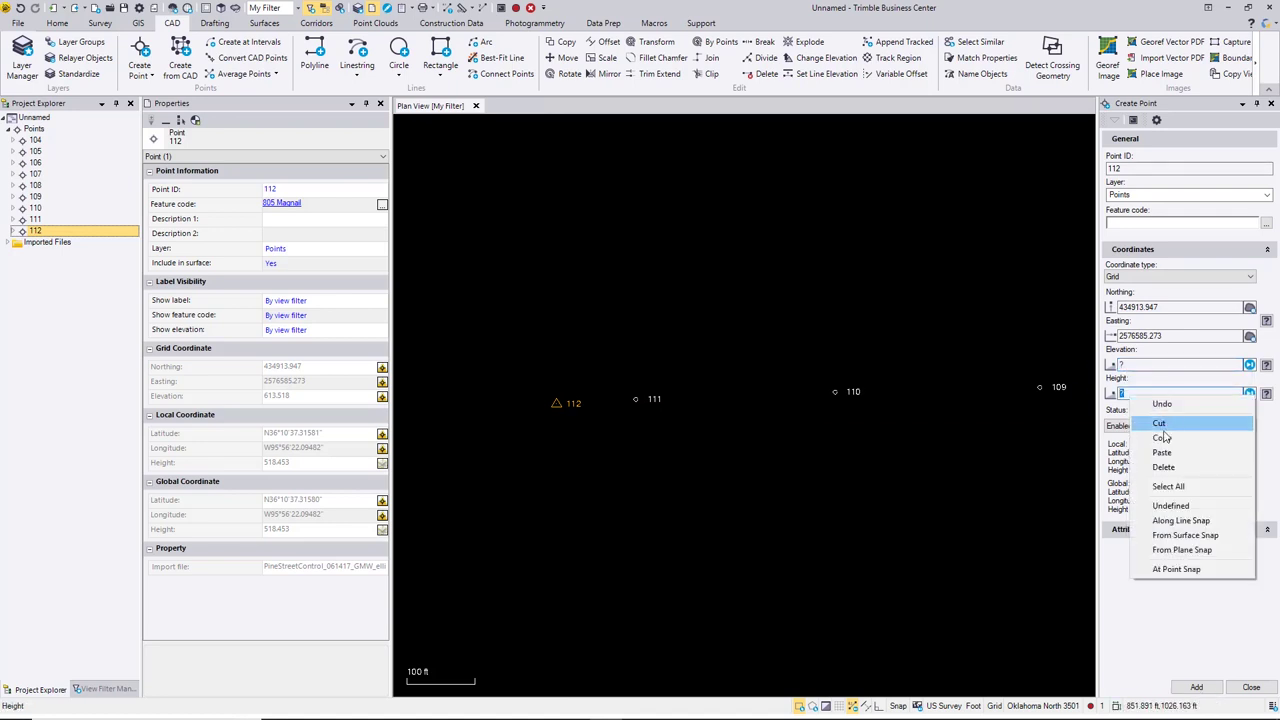
click(1162, 452)
click(1203, 690)
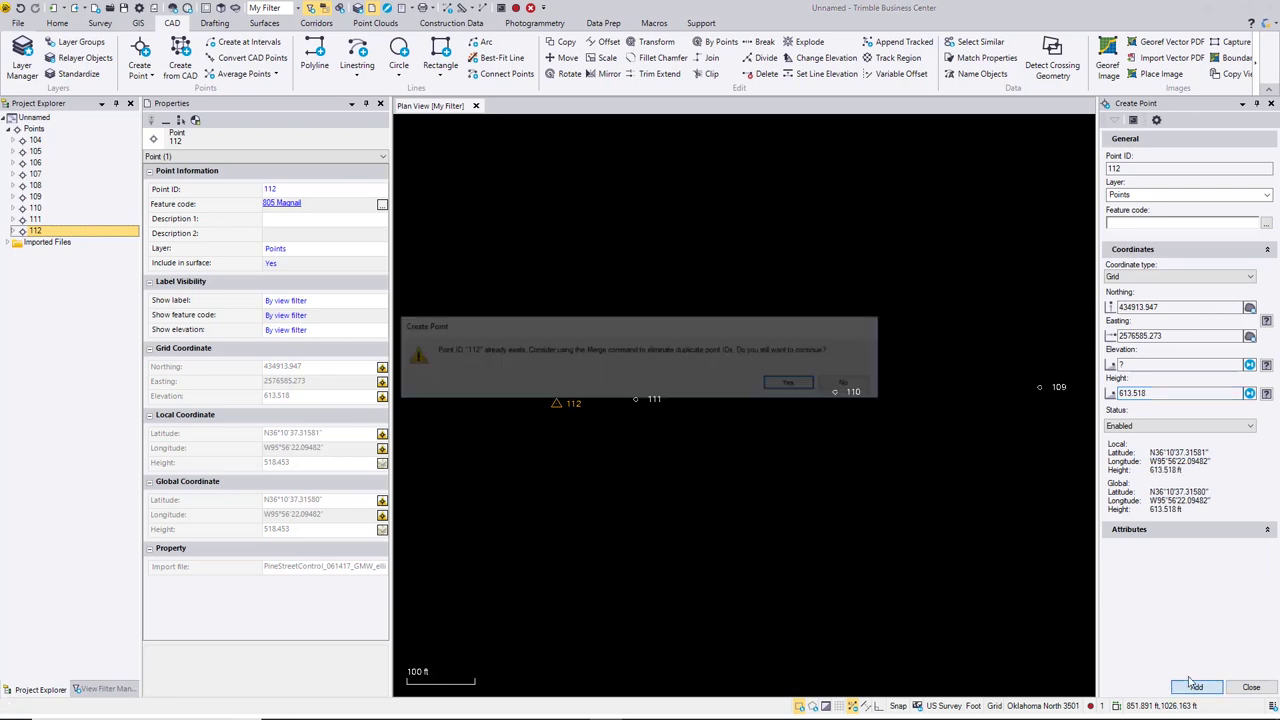
click(793, 385)
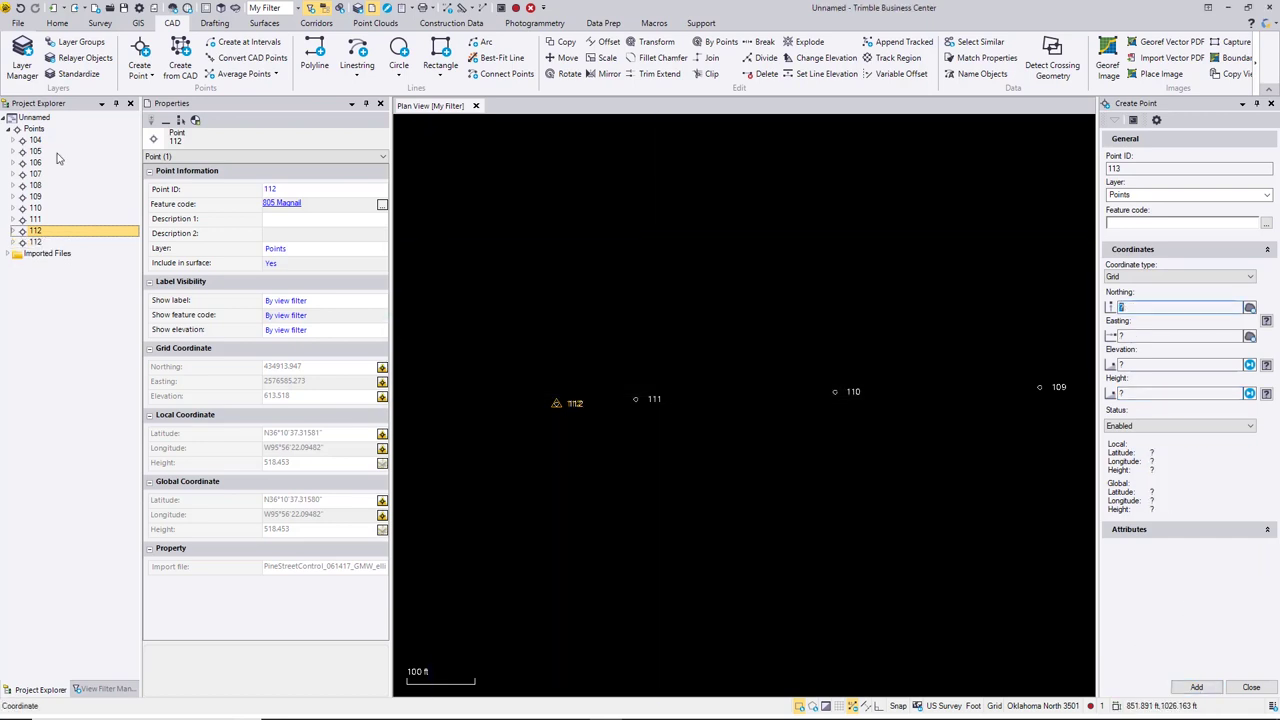
right_click(57, 233)
click(70, 238)
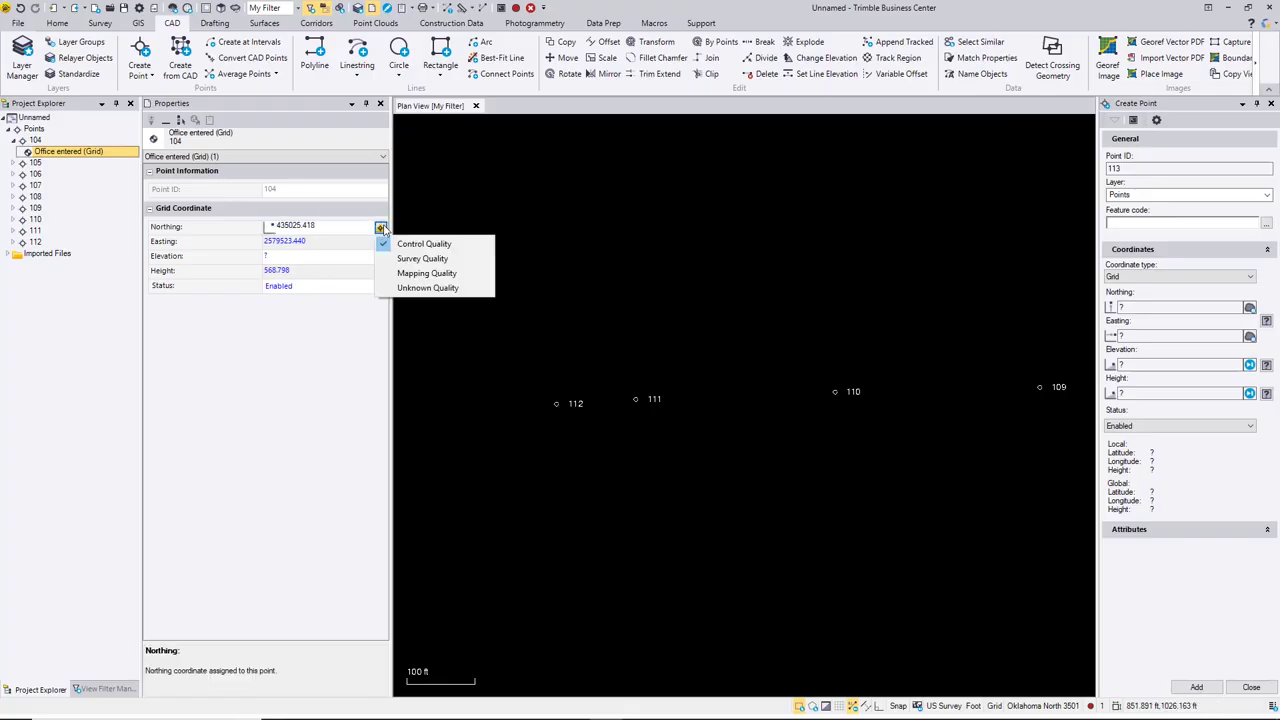
Step: Set point 106's office-entered grid northing and height quality to Control Quality
click(36, 163)
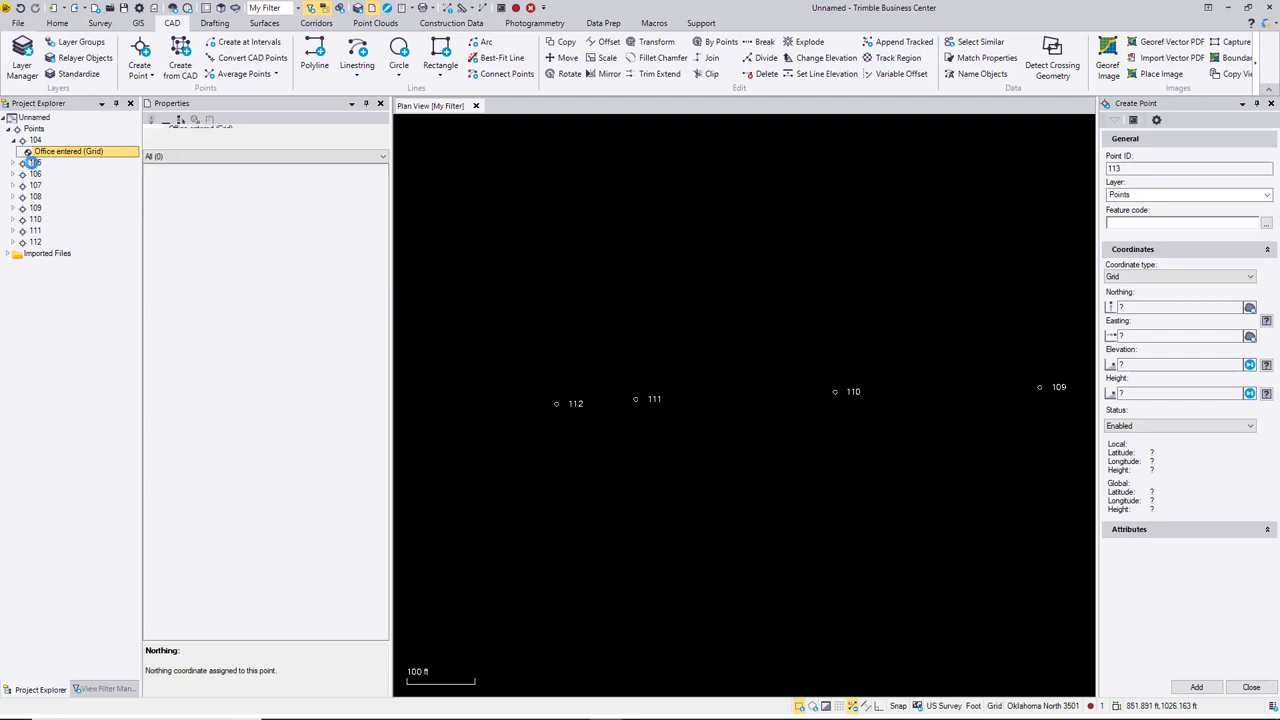
double_click(36, 163)
click(45, 175)
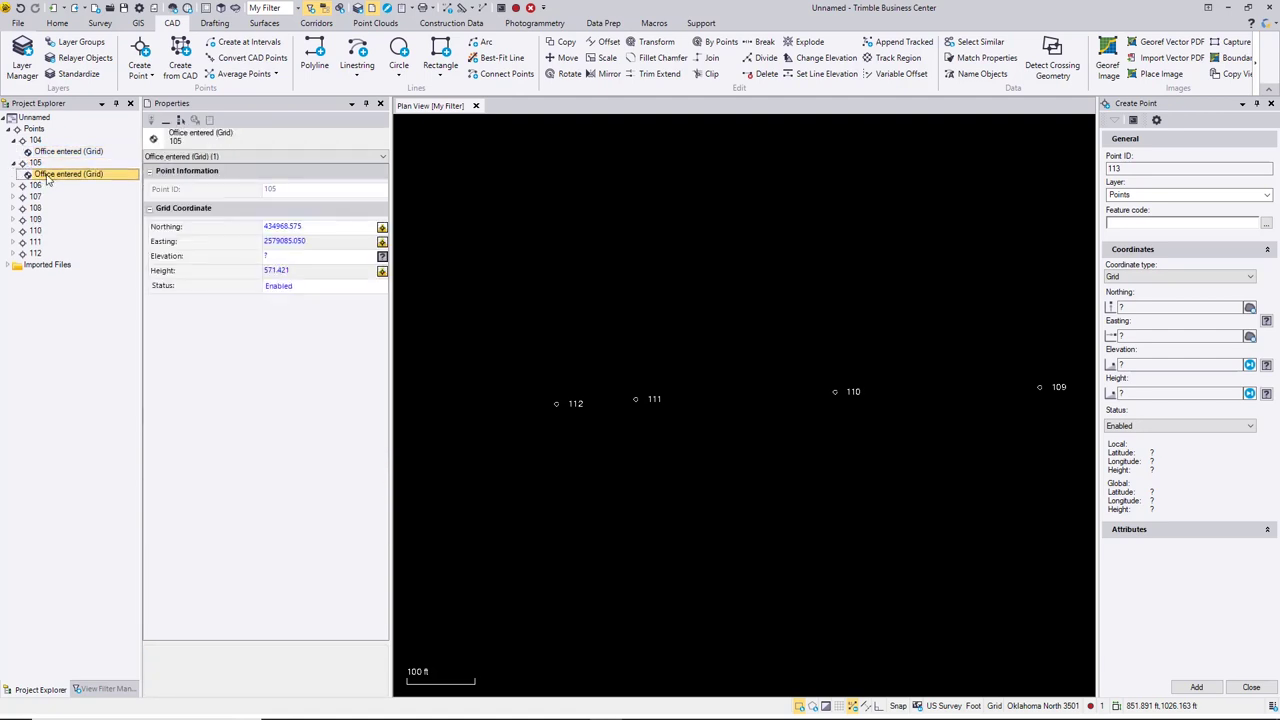
click(14, 186)
click(60, 197)
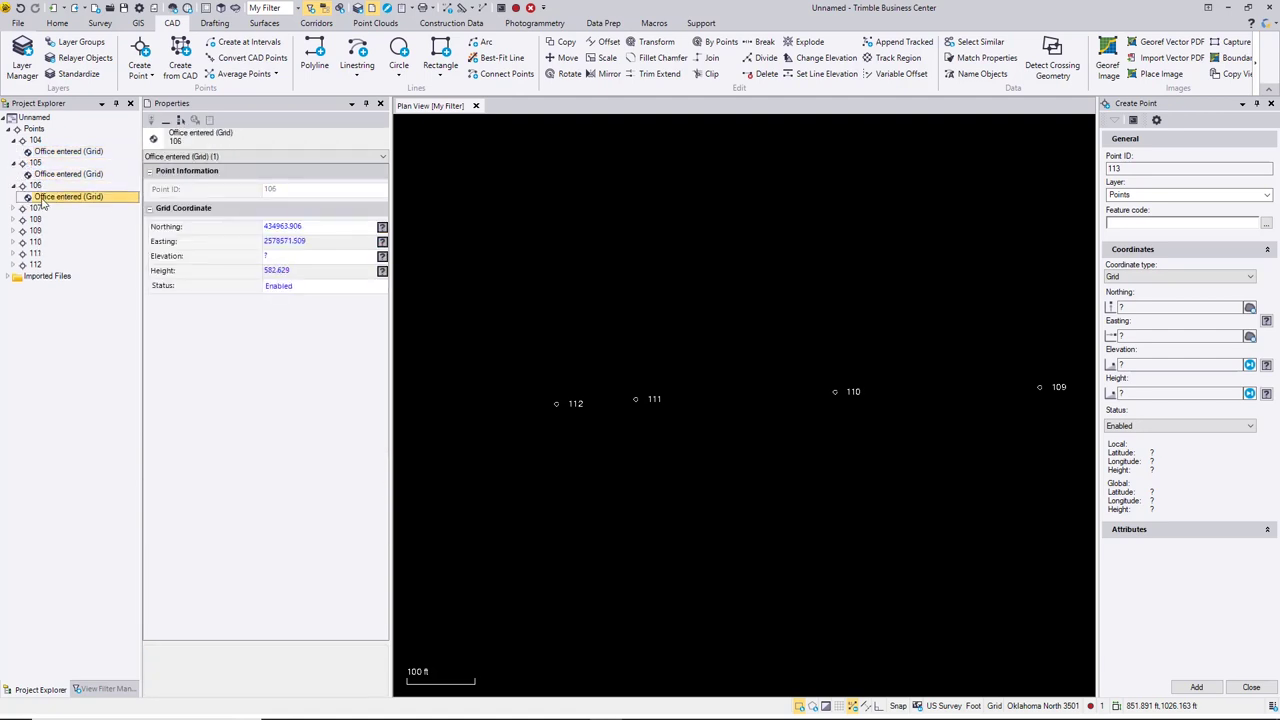
click(382, 228)
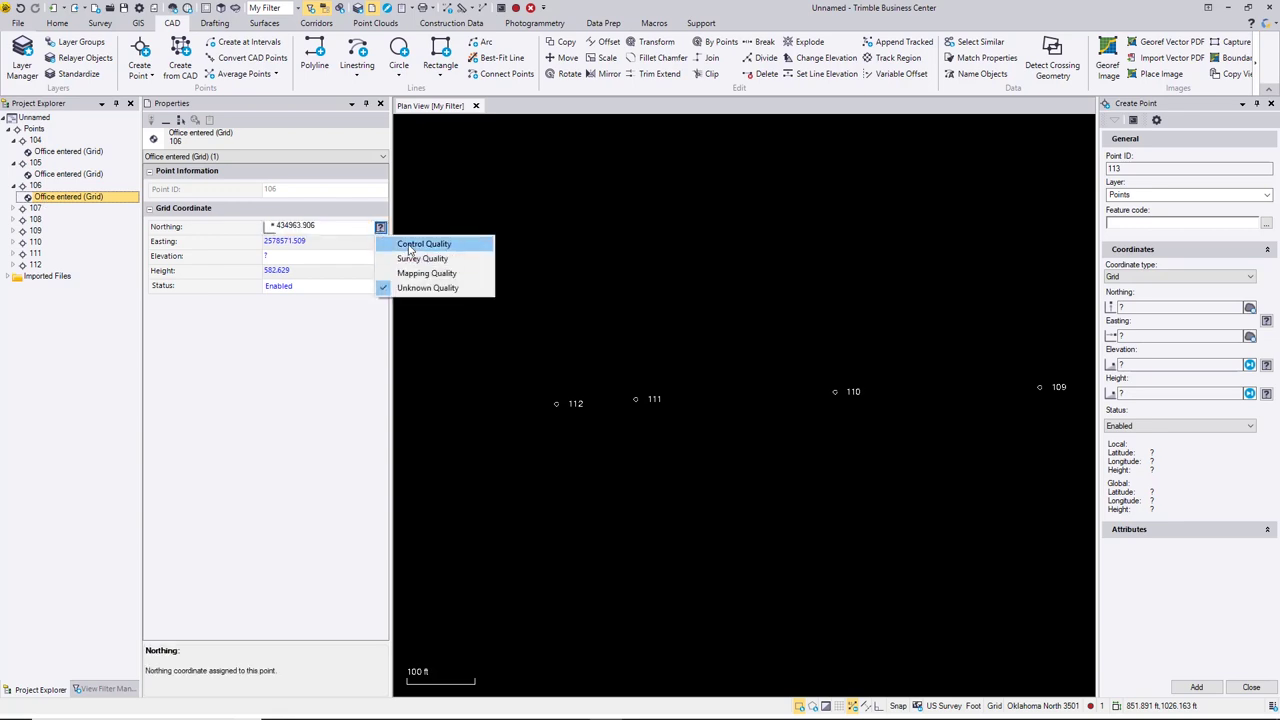
click(409, 250)
click(381, 272)
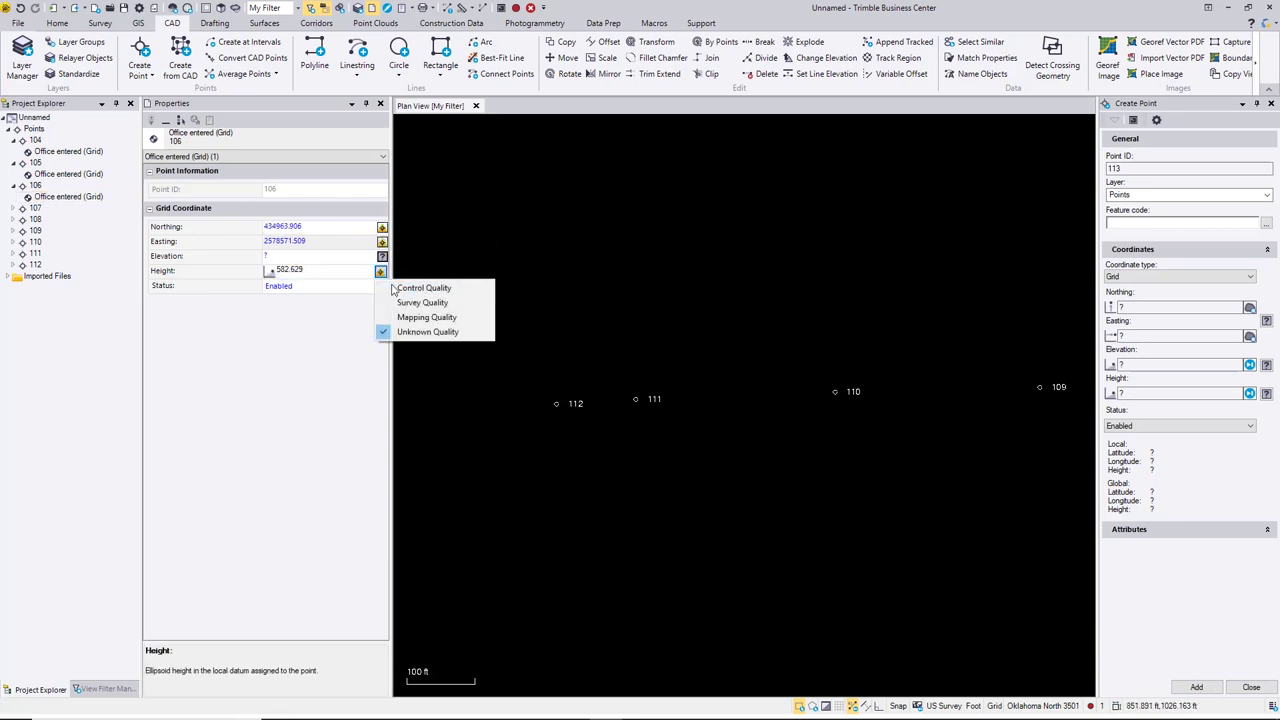
click(393, 289)
Step: Give points 107 and 108 Control Quality for northing and height
click(15, 209)
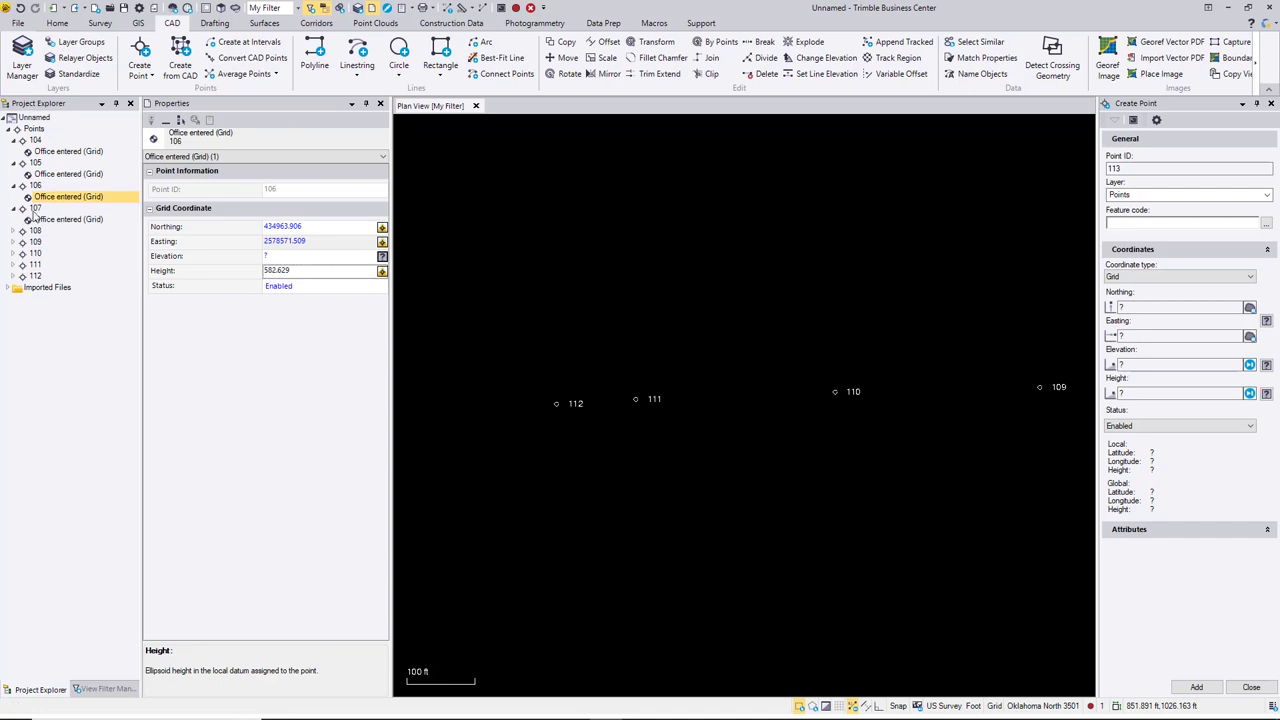
click(68, 219)
click(381, 227)
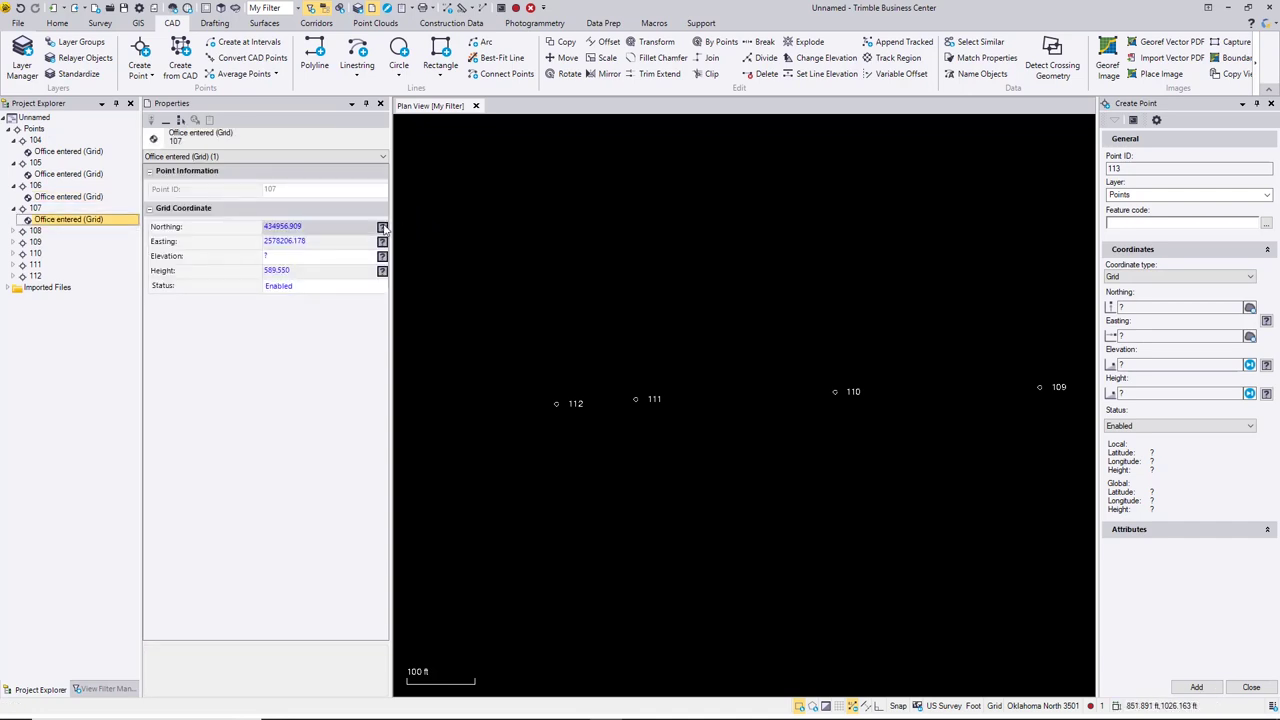
click(418, 245)
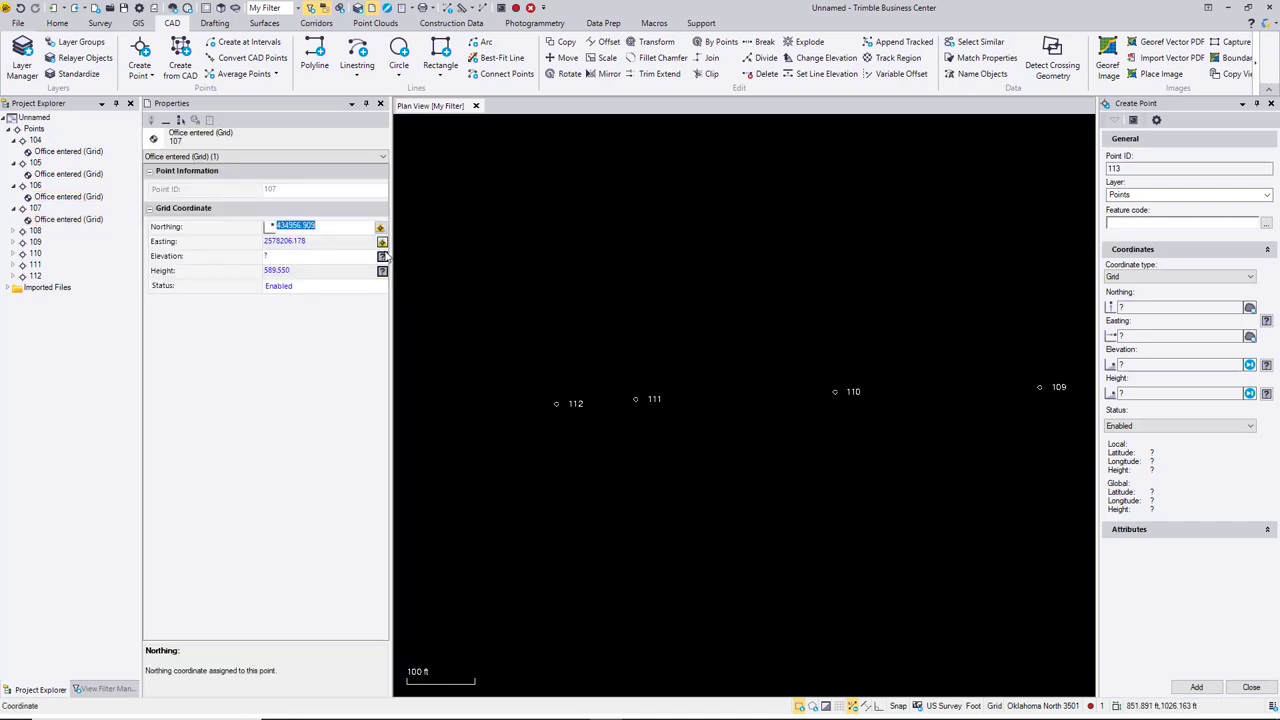
click(382, 271)
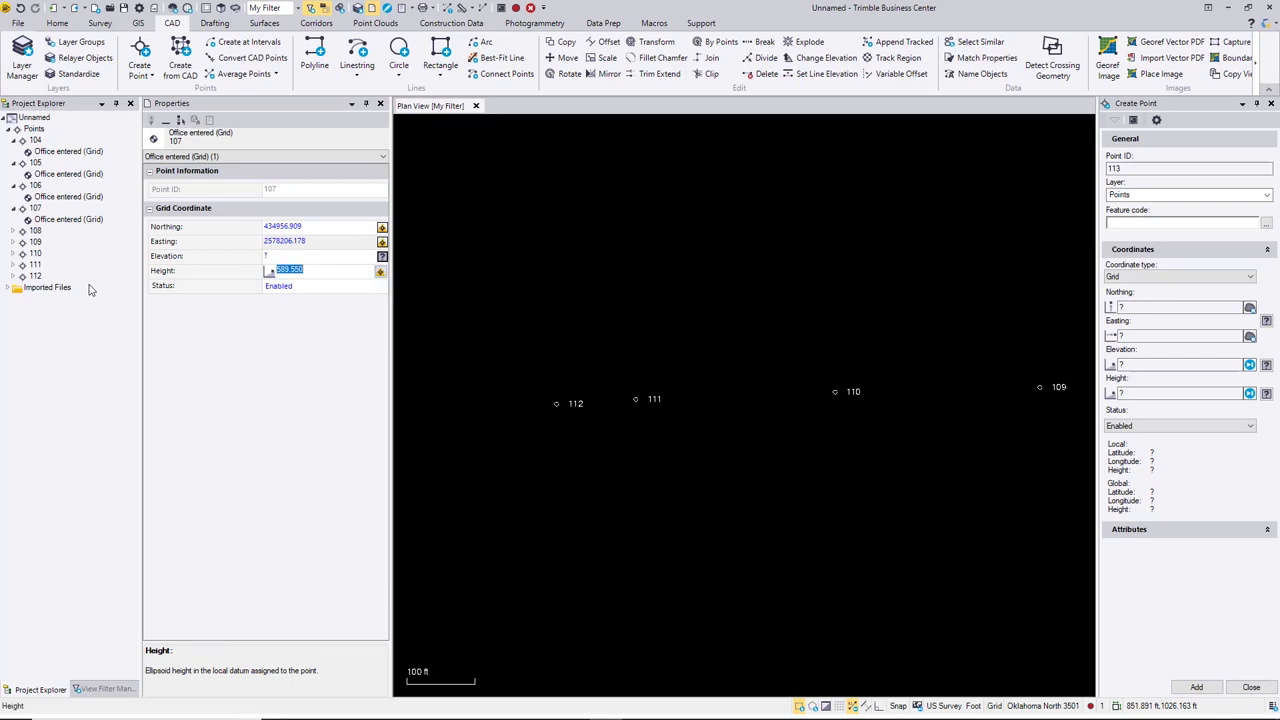
click(20, 231)
click(69, 243)
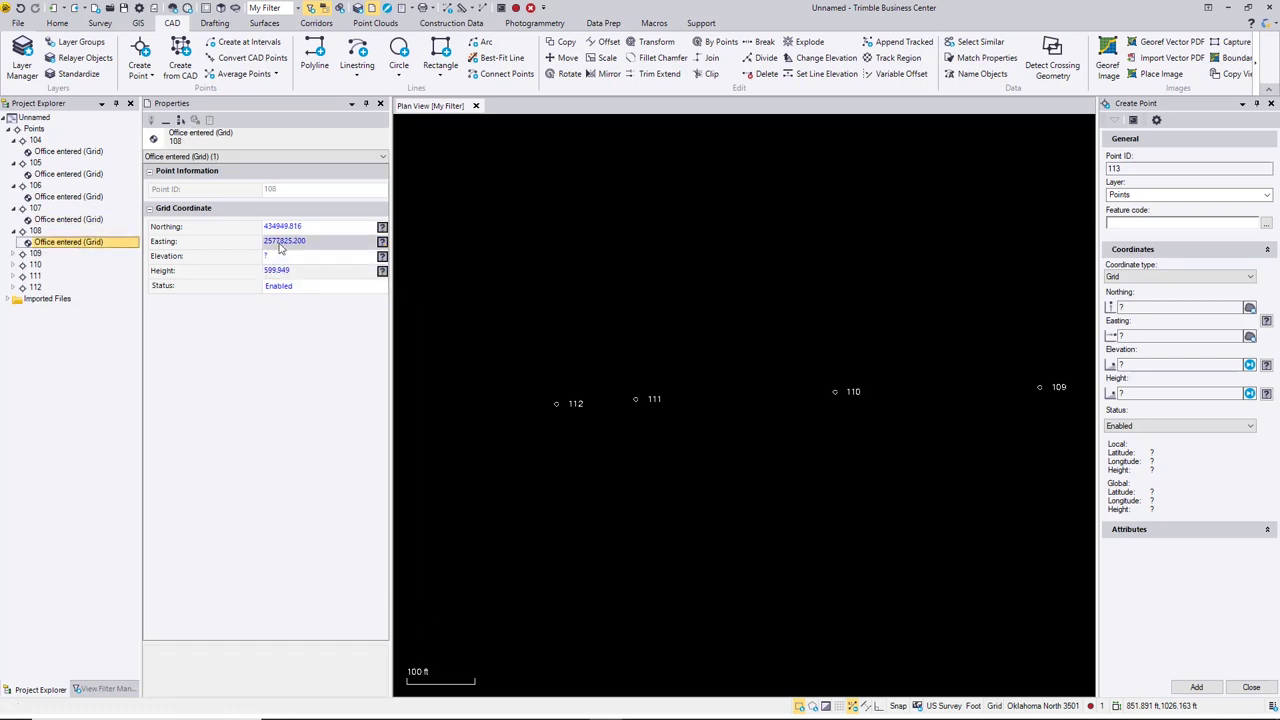
click(382, 228)
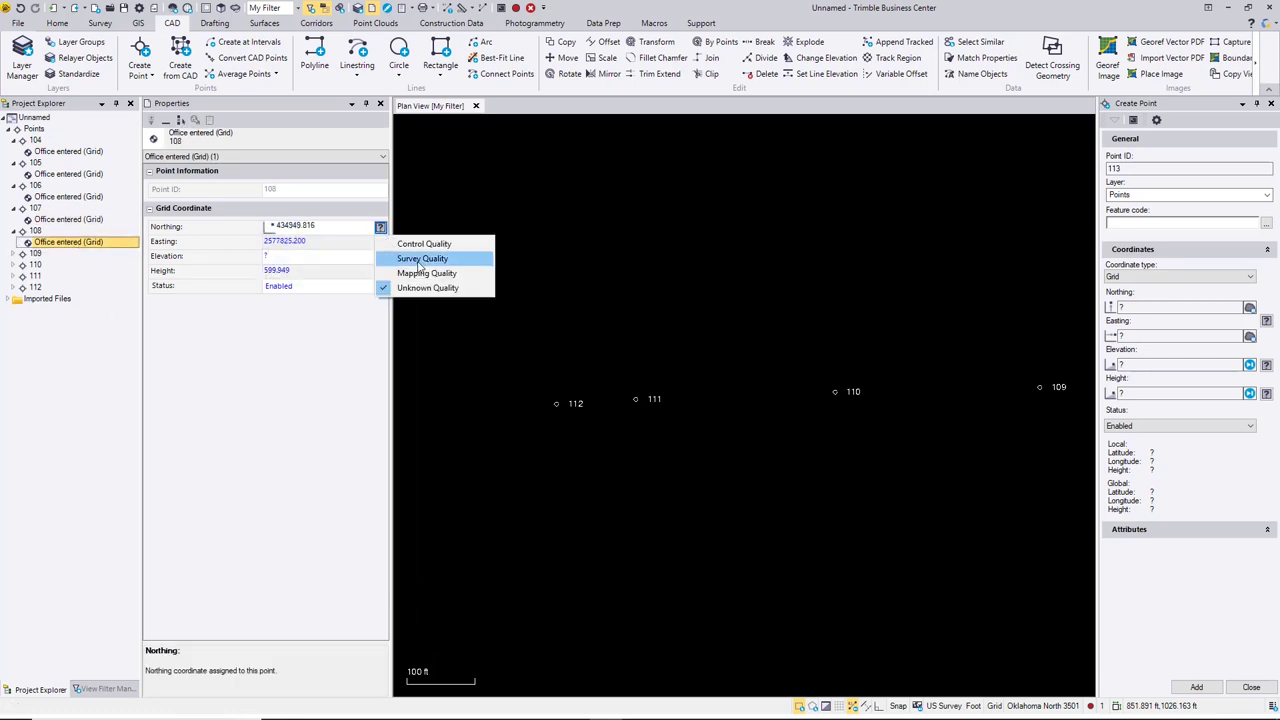
click(405, 258)
click(382, 272)
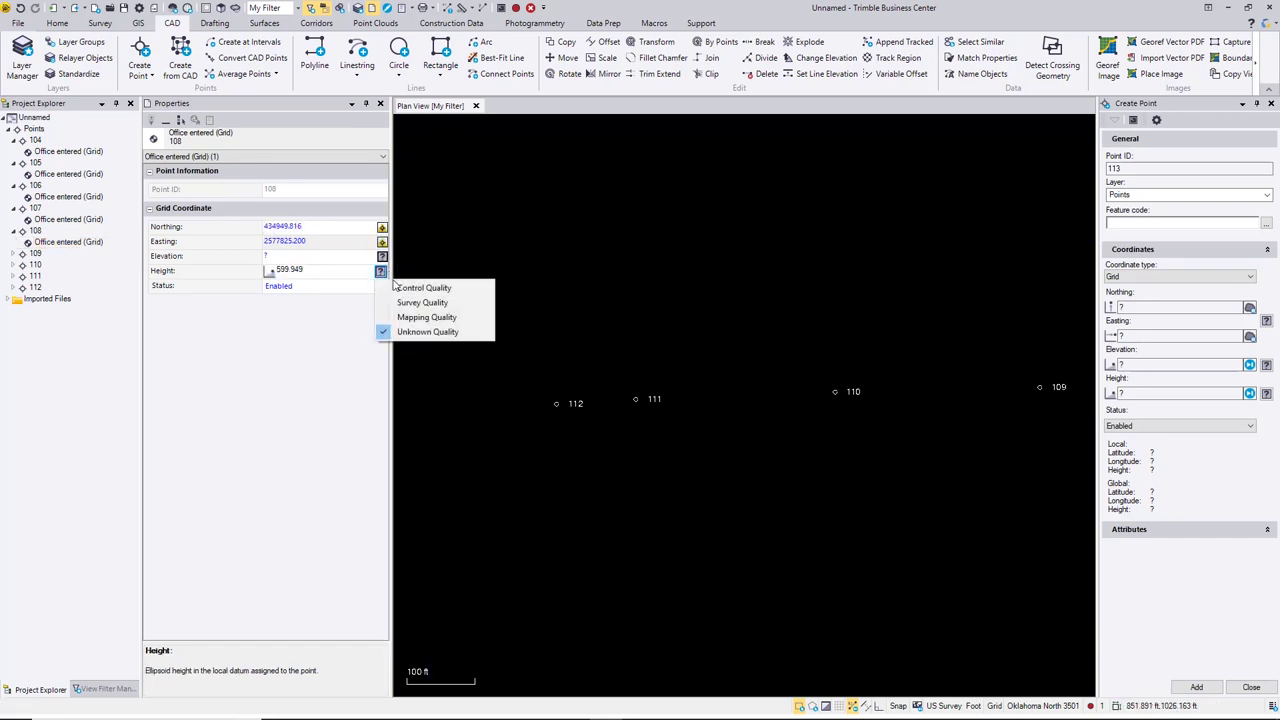
Step: Give points 109 and 110 Control Quality for northing and height
click(15, 255)
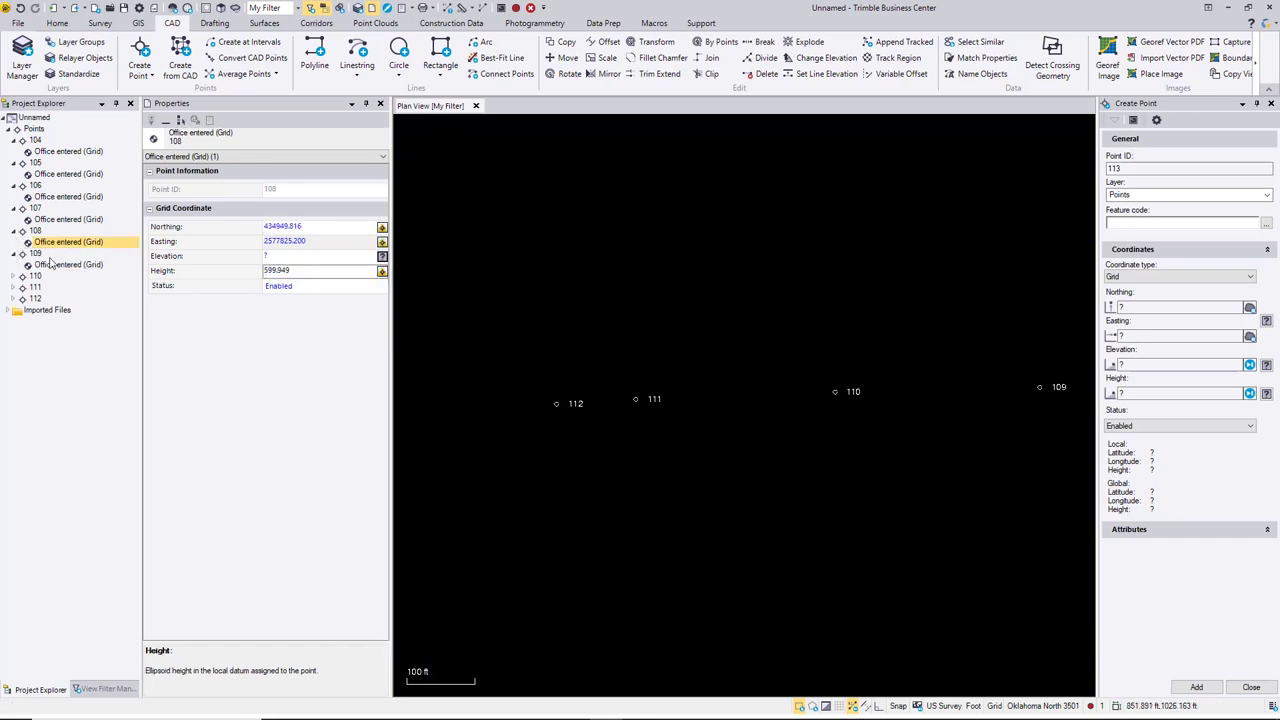
click(57, 265)
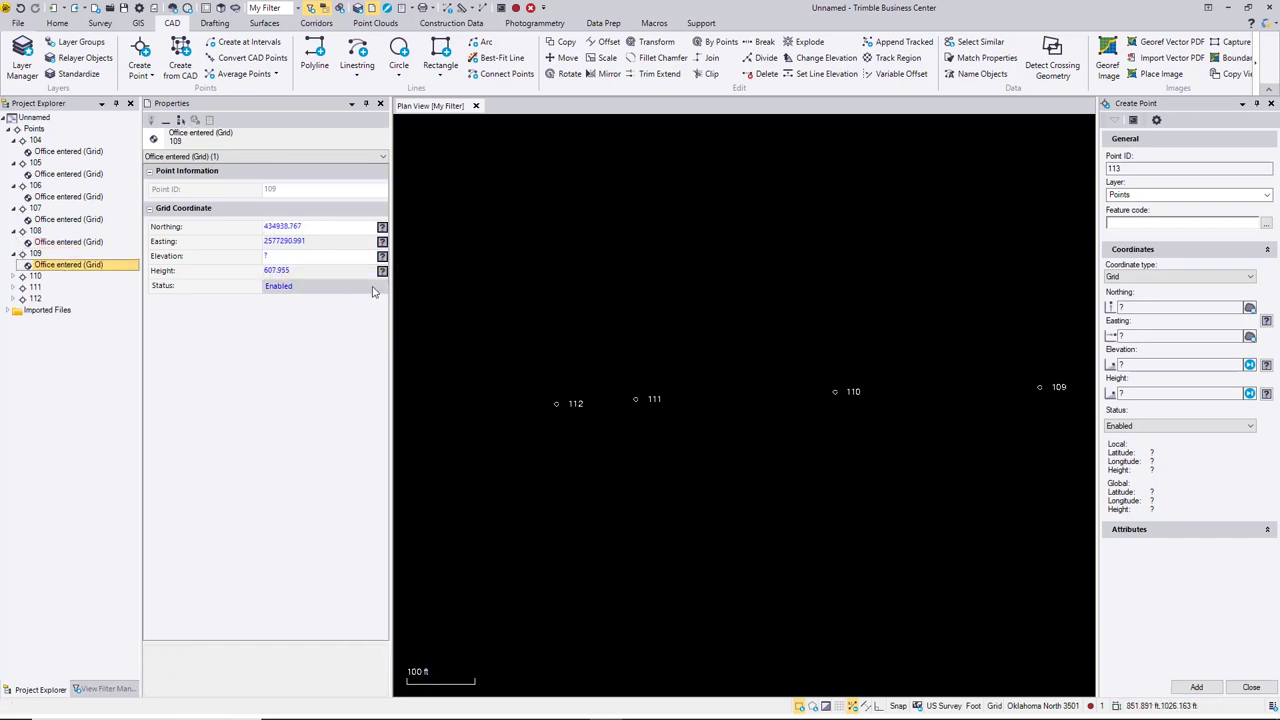
click(382, 228)
click(410, 243)
click(382, 271)
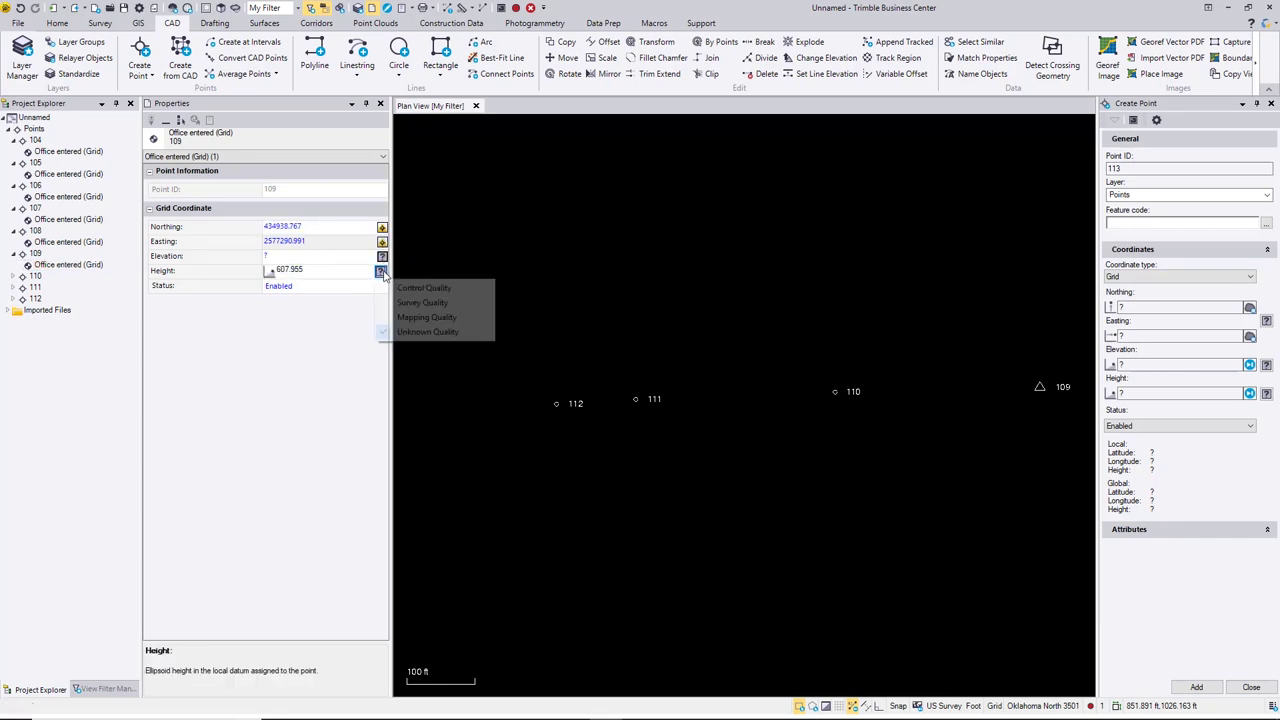
click(424, 288)
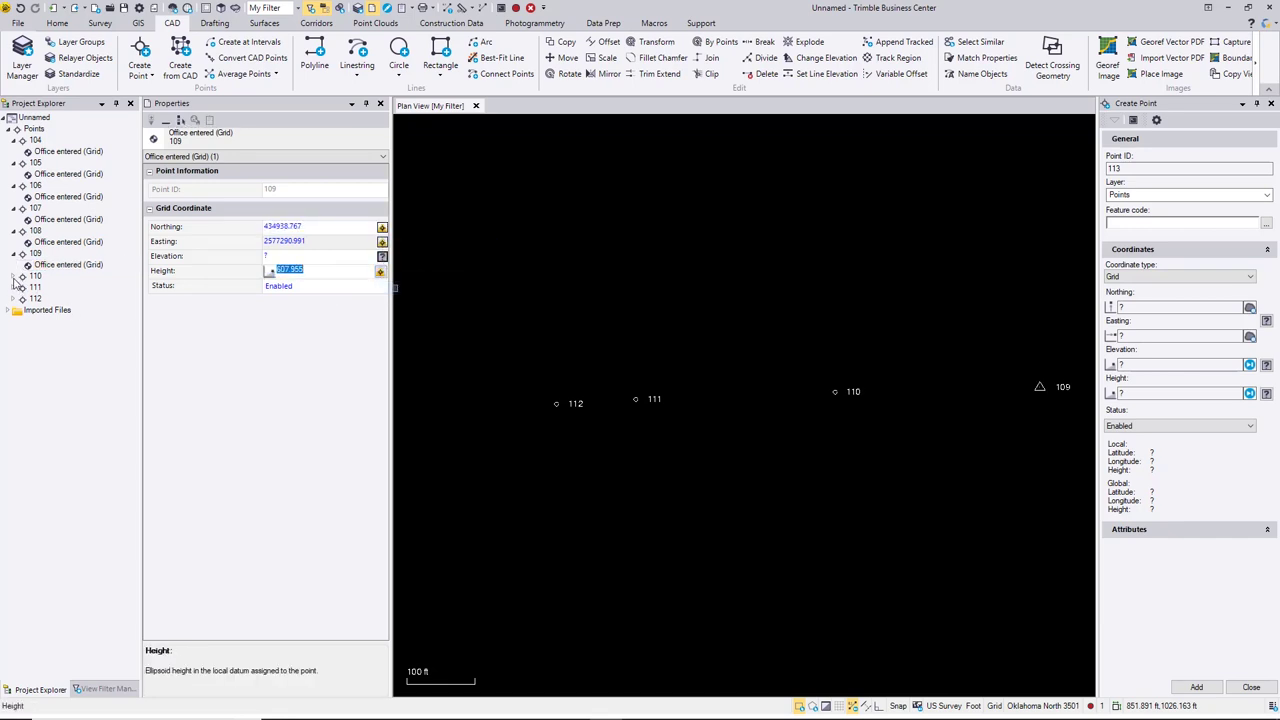
click(14, 277)
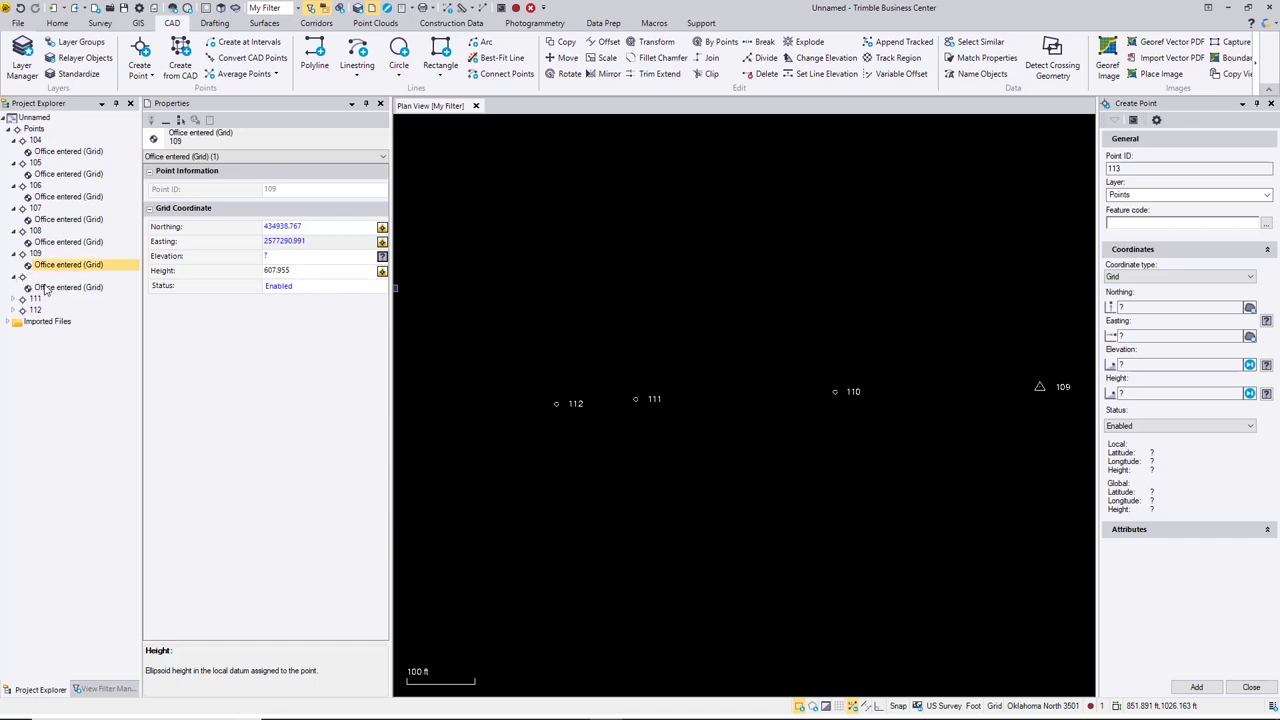
click(46, 288)
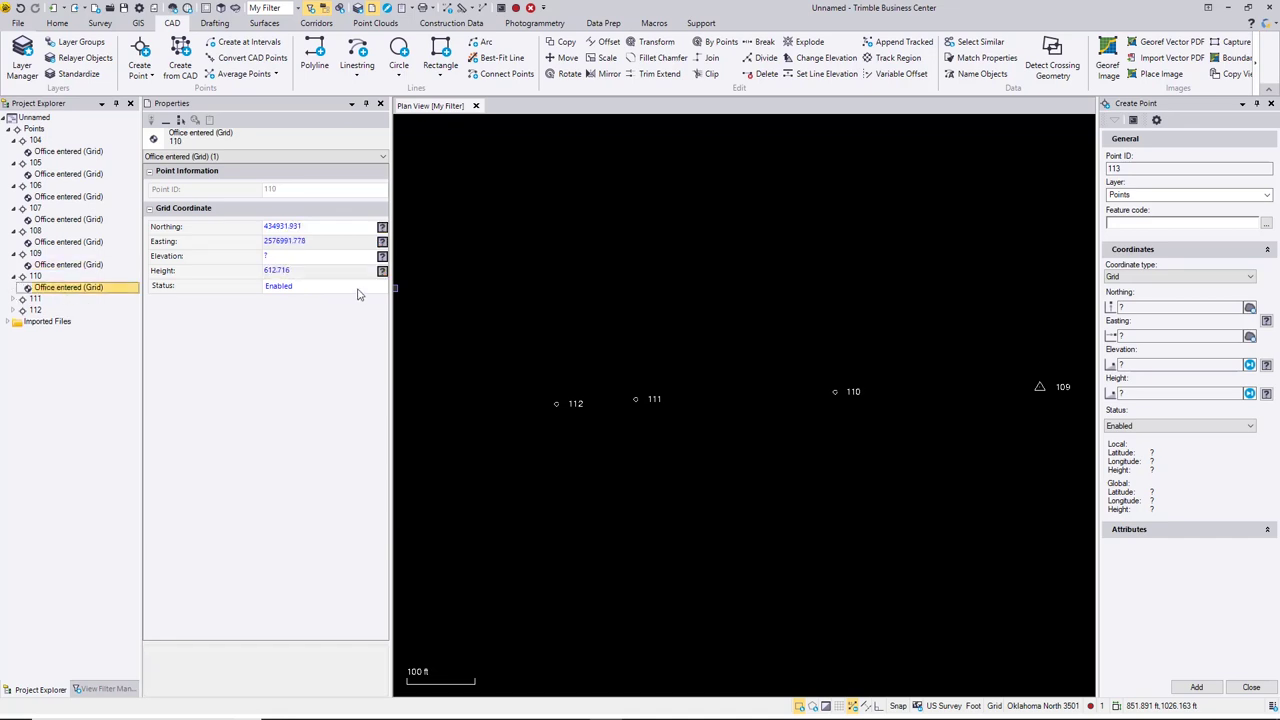
click(383, 228)
click(430, 260)
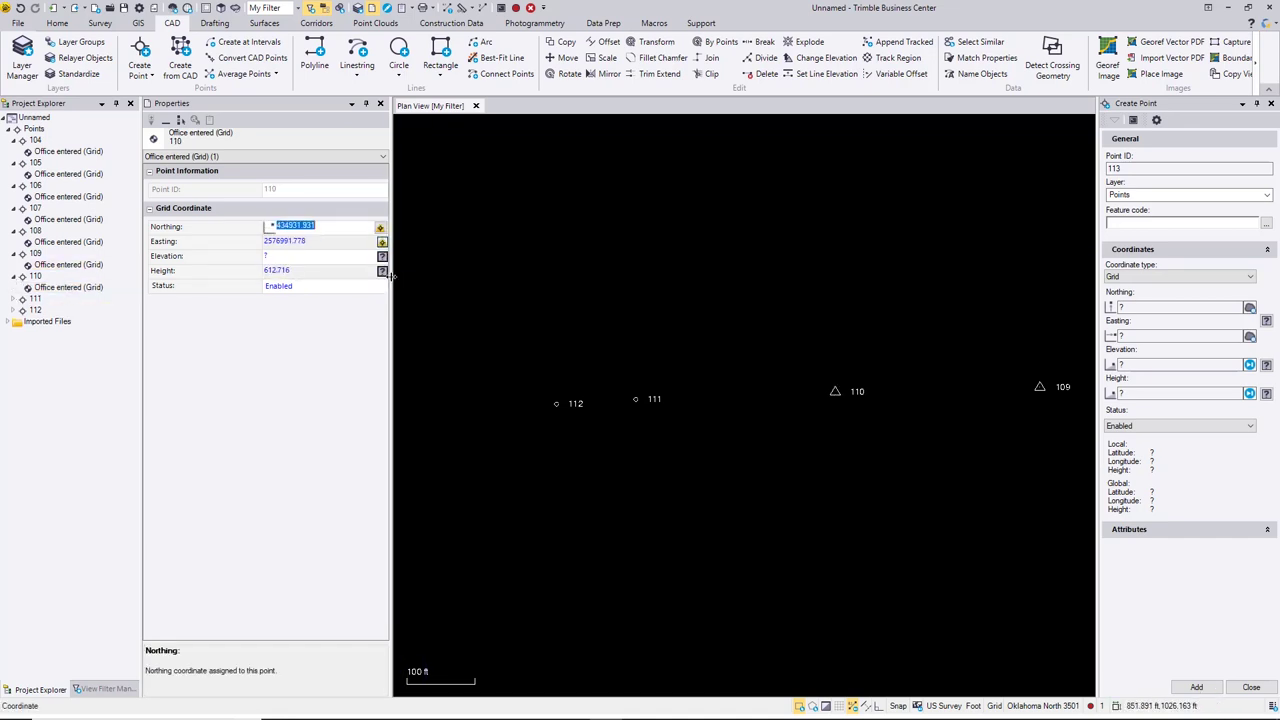
click(381, 271)
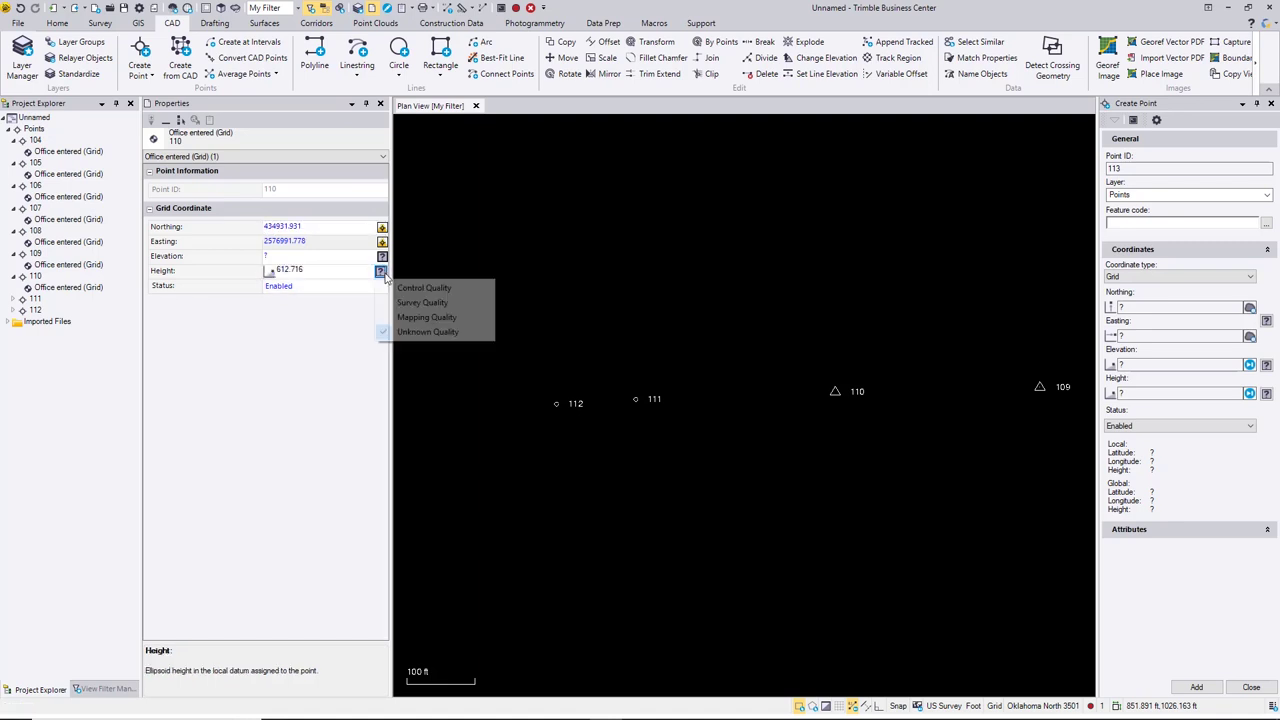
click(401, 289)
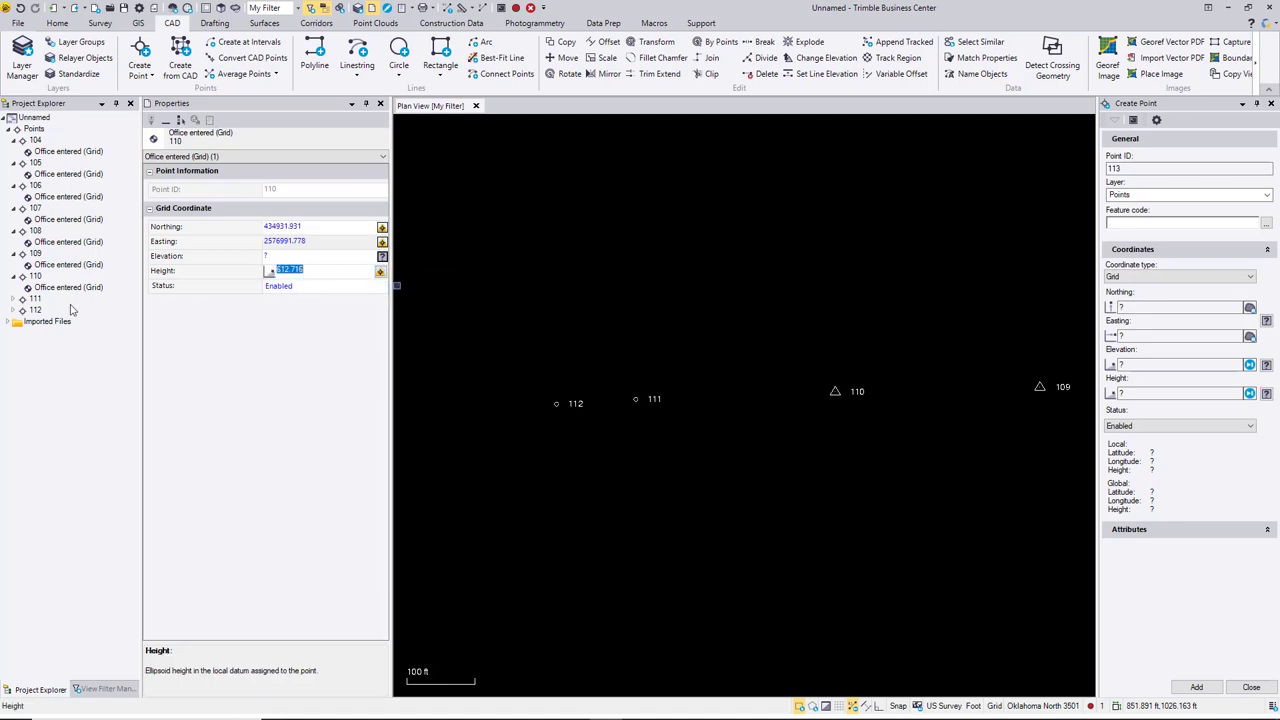
Step: Apply Control Quality to the office-entered grid northing and height of points 111 and 112
click(20, 299)
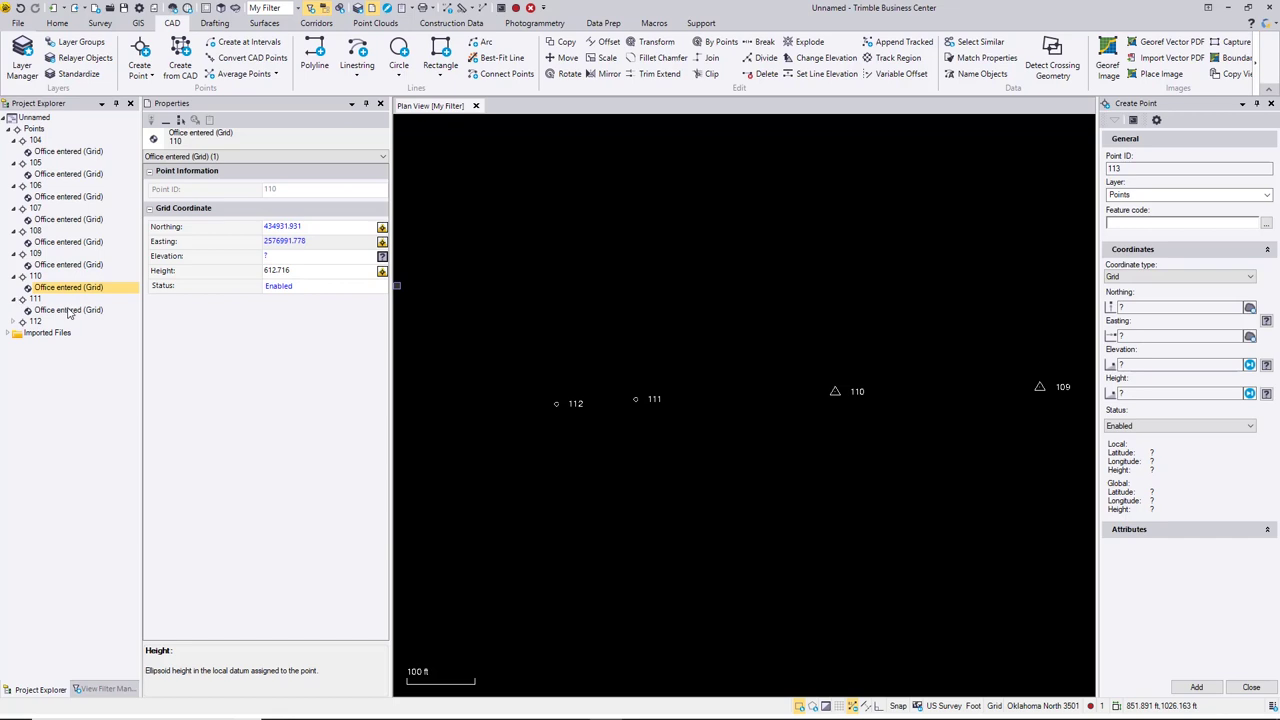
click(68, 310)
click(381, 227)
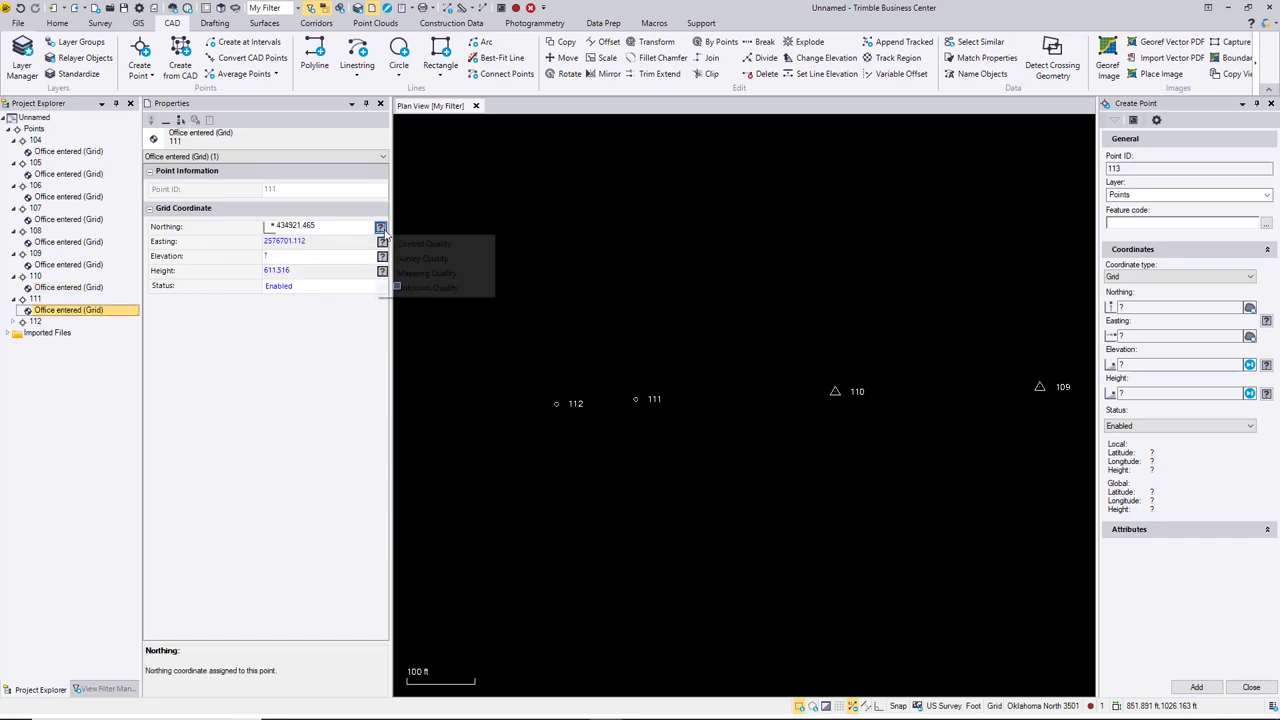
click(424, 244)
click(381, 271)
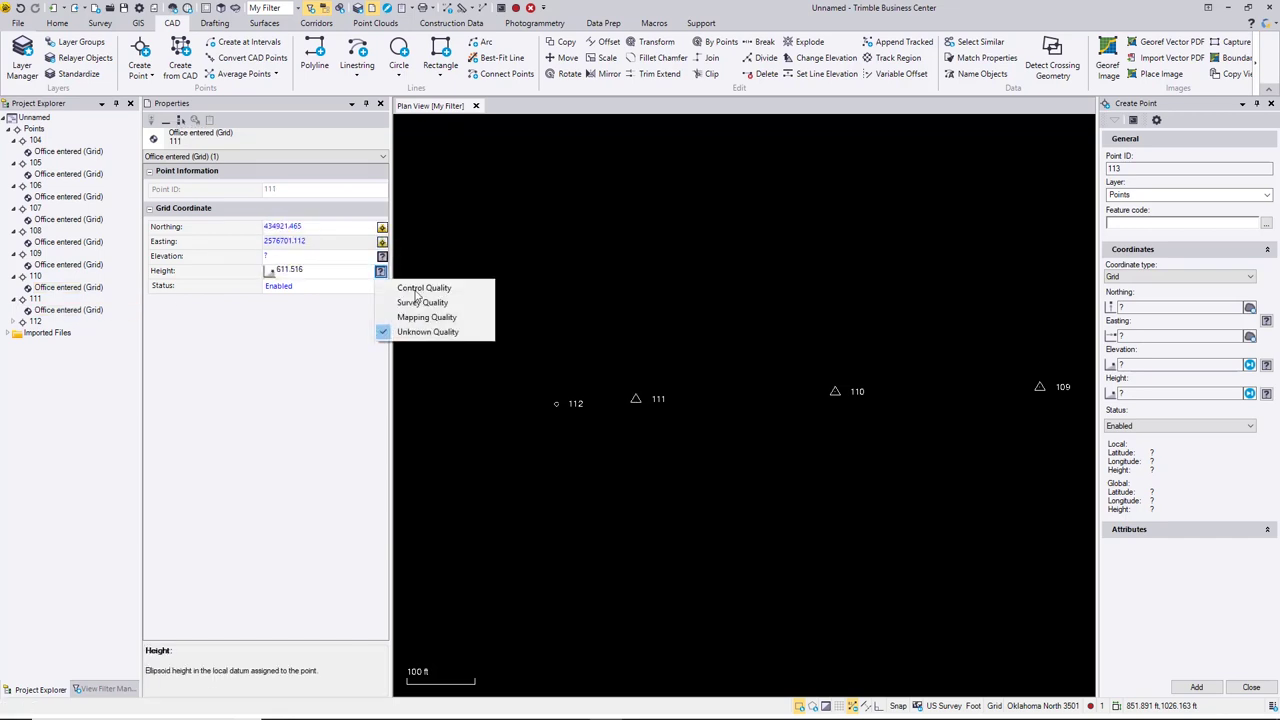
click(418, 289)
click(16, 321)
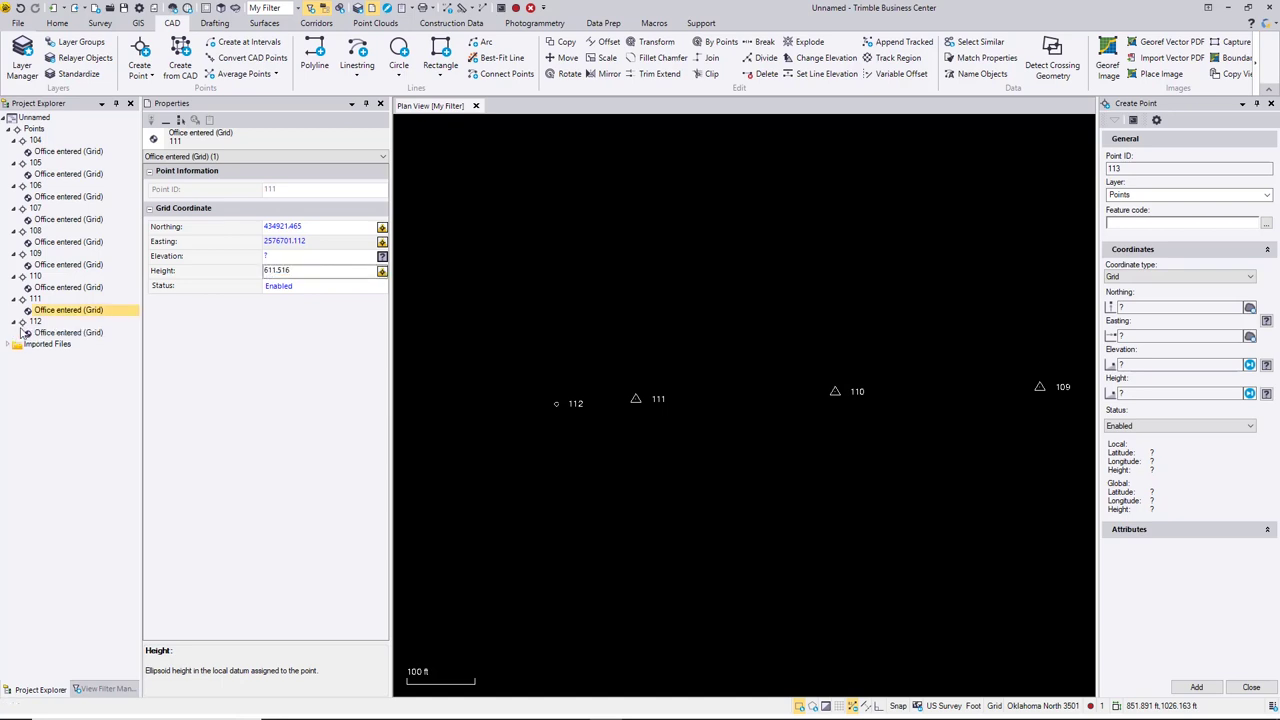
click(381, 228)
click(425, 246)
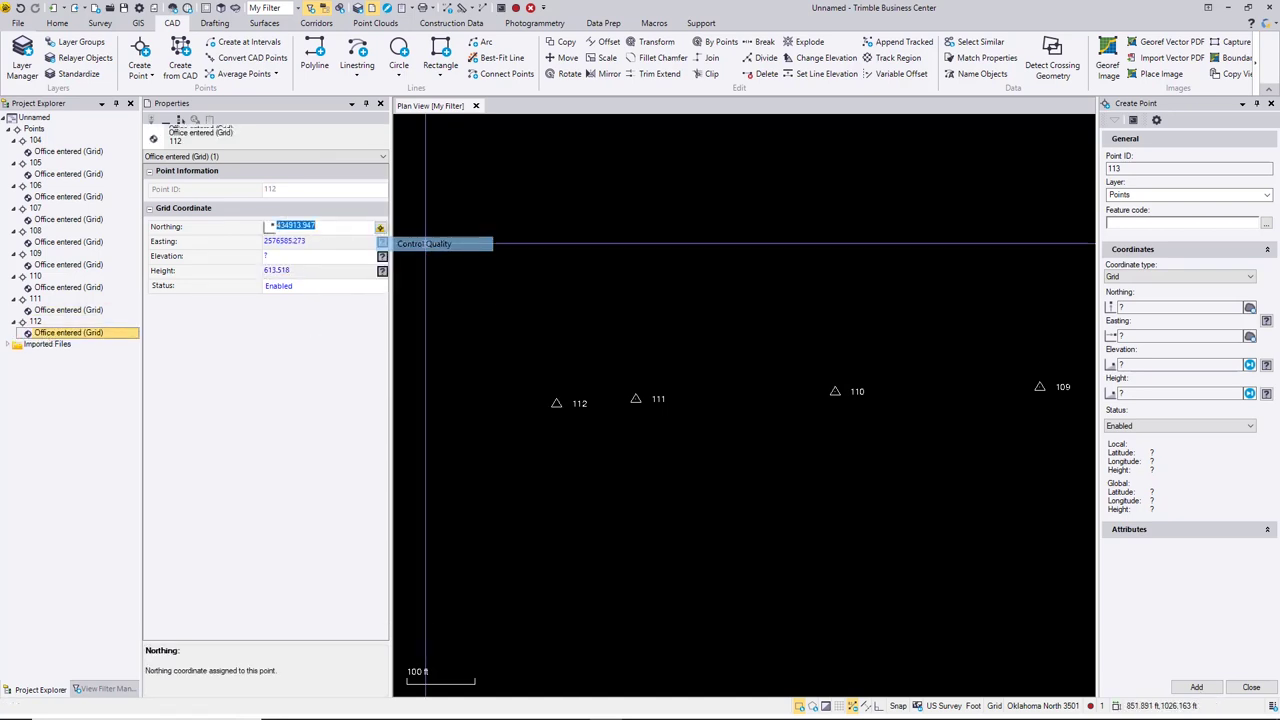
click(381, 271)
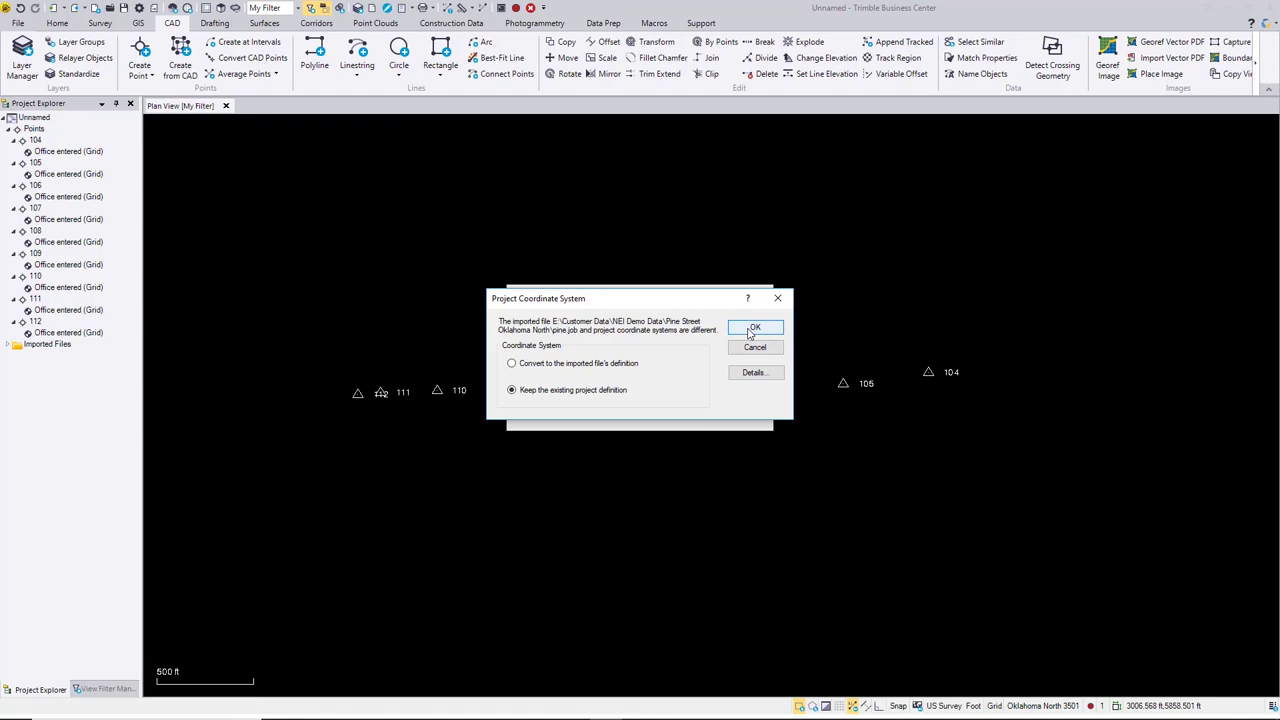
Step: Keep the existing project coordinate system for the pine.job import
click(752, 330)
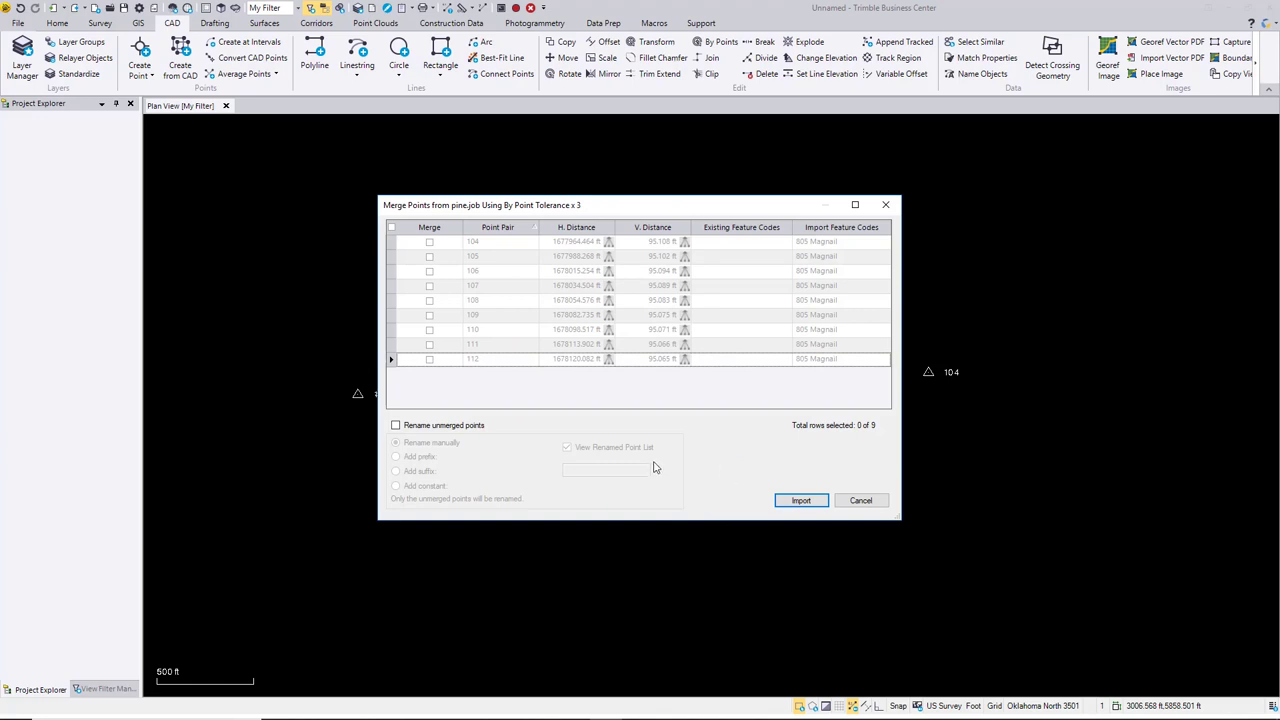
Step: Mark all nine point pairs 104–112 for merging and finish the import
click(392, 228)
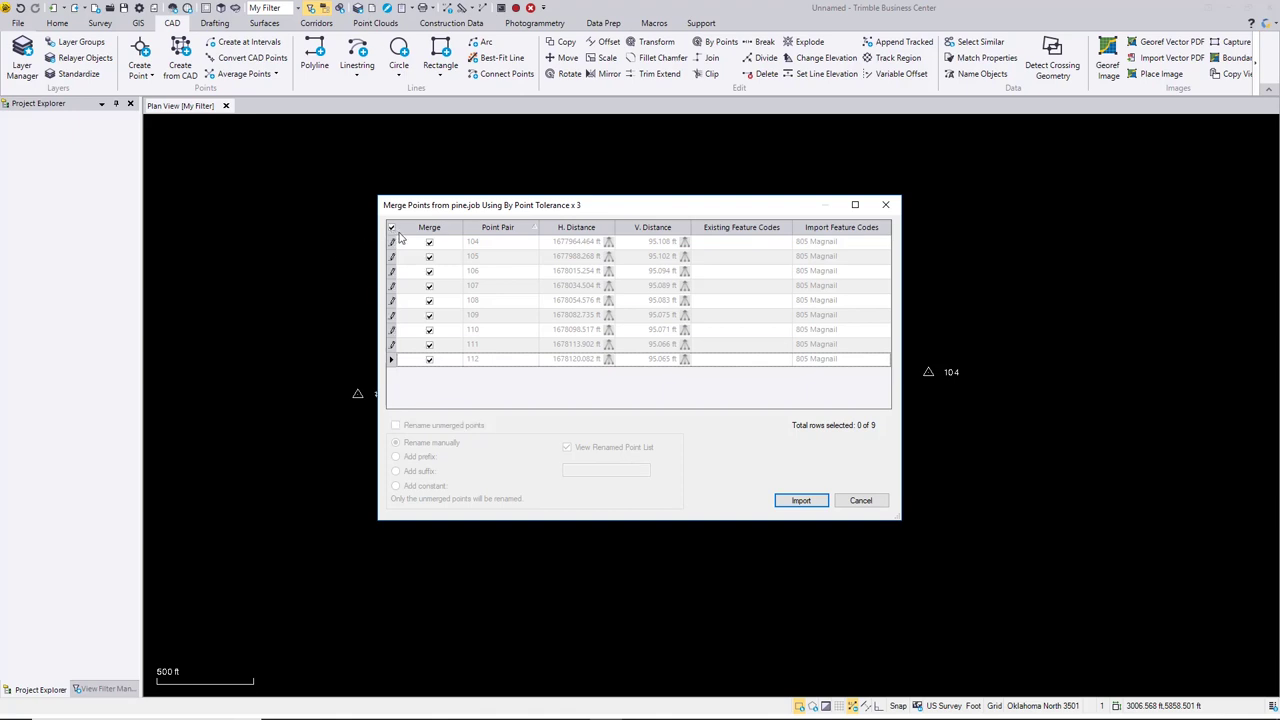
click(800, 505)
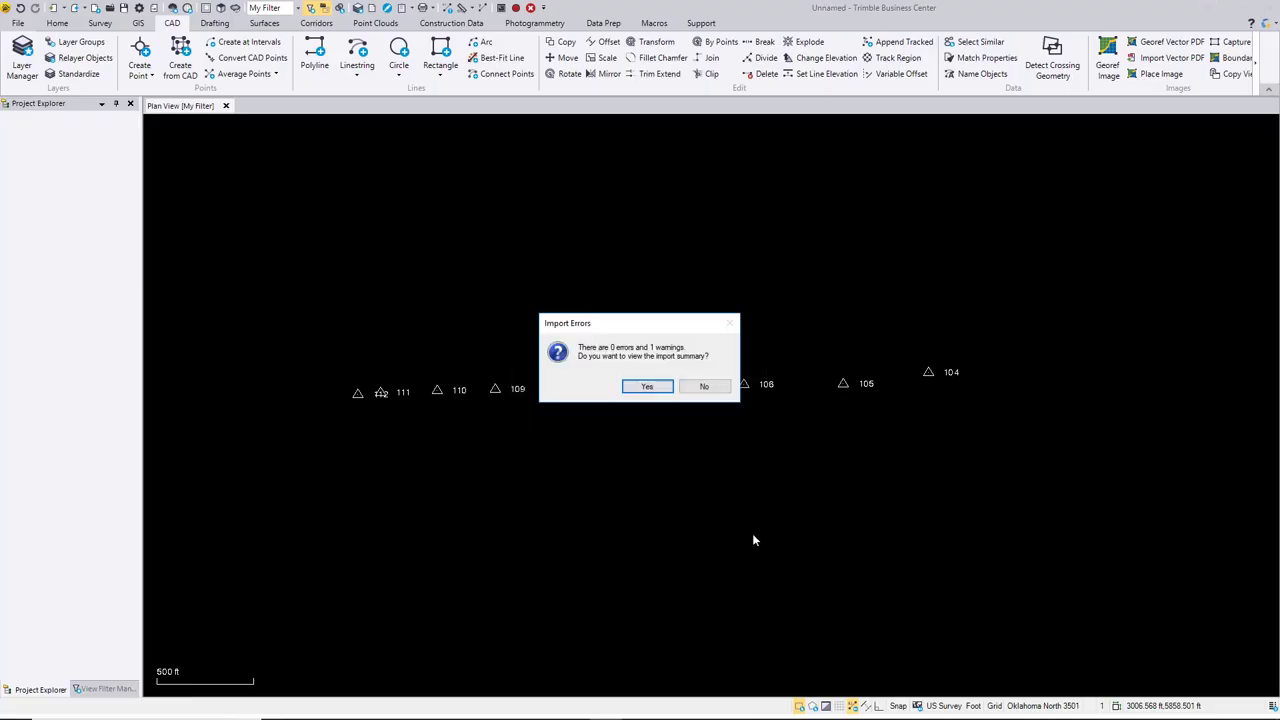
Step: Skip the import summary and box-select all points 104–2005 in the plan view
click(712, 387)
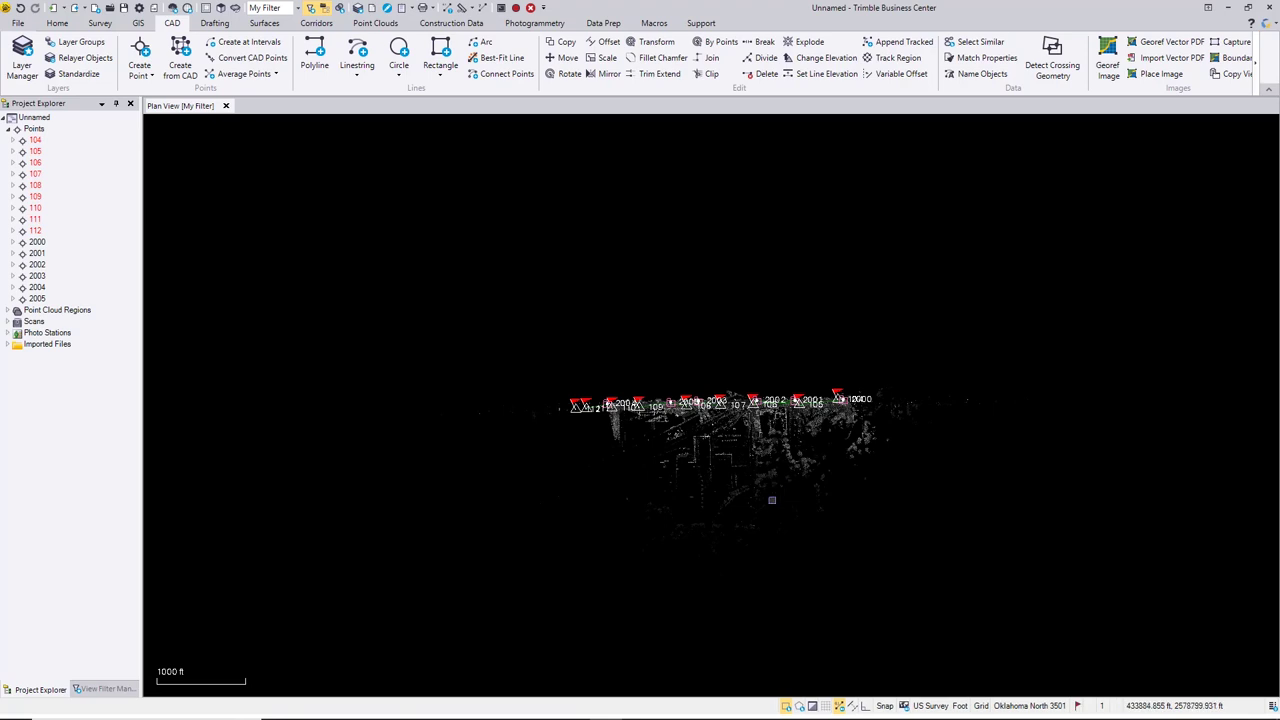
scroll(740, 425, up, 2)
scroll(755, 424, up, 2)
scroll(763, 423, up, 3)
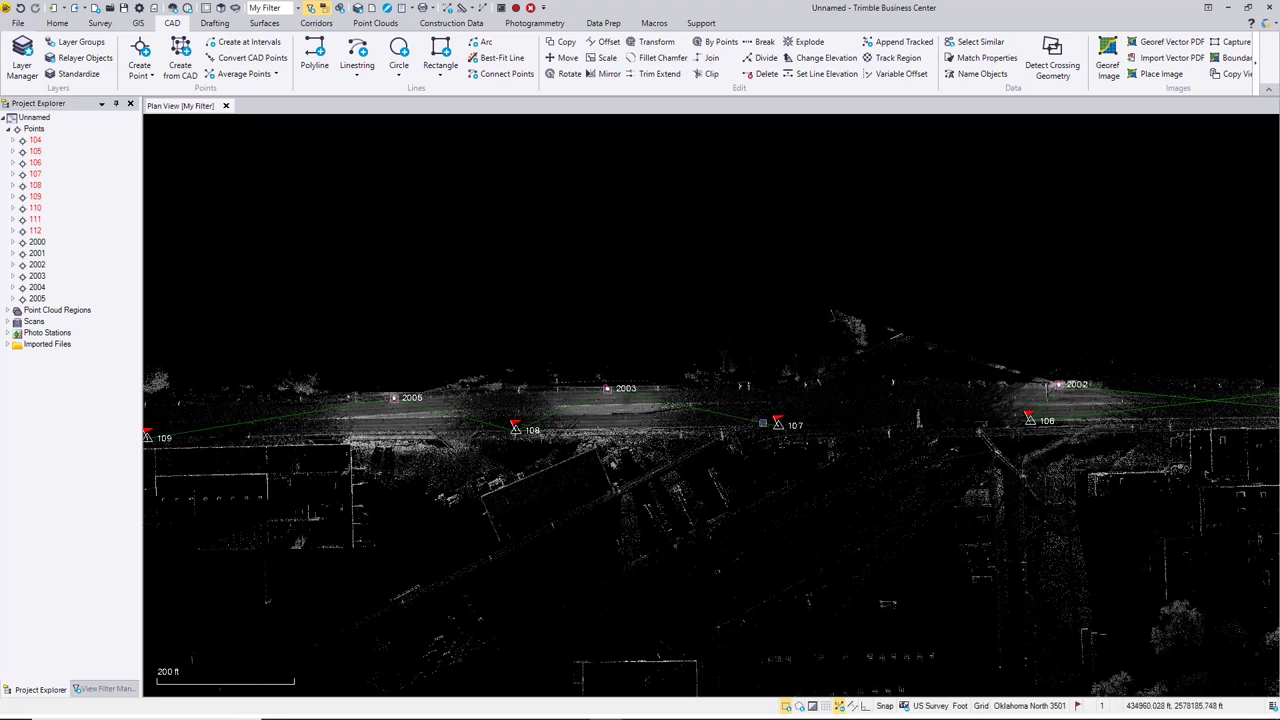
scroll(763, 423, down, 1)
scroll(763, 423, down, 2)
scroll(763, 423, down, 3)
scroll(763, 423, down, 2)
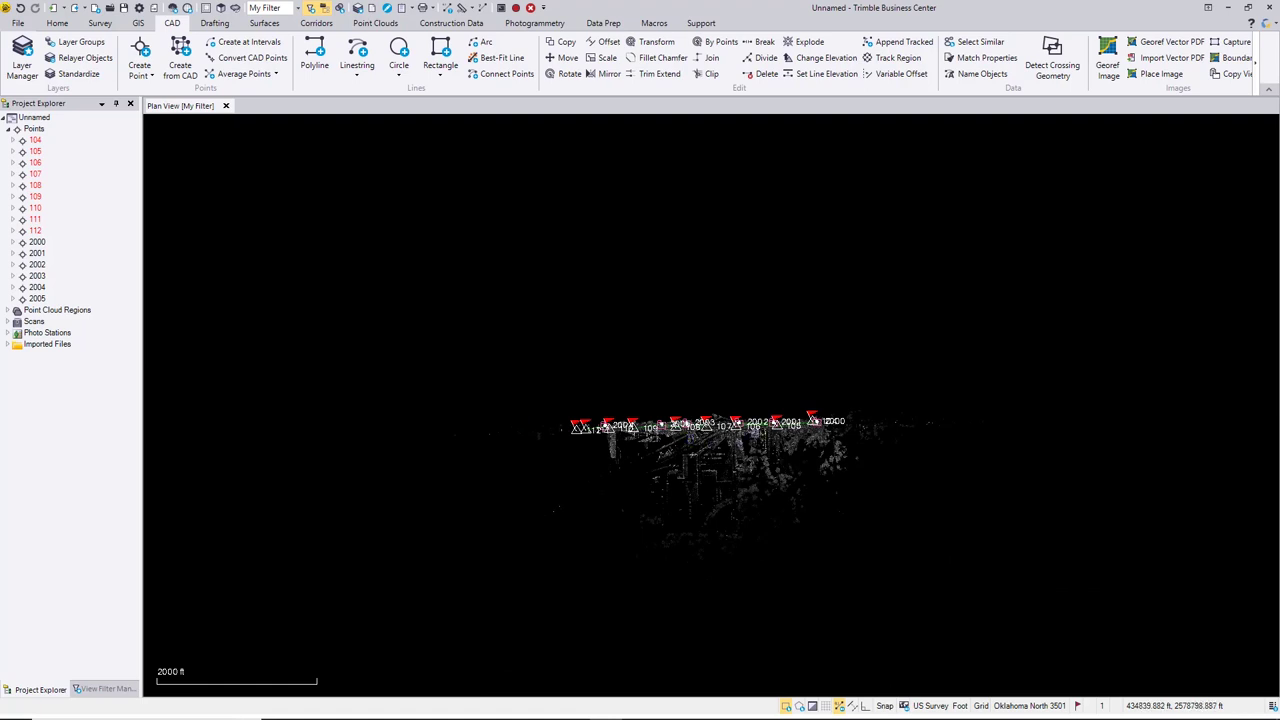
drag(1007, 314, 386, 592)
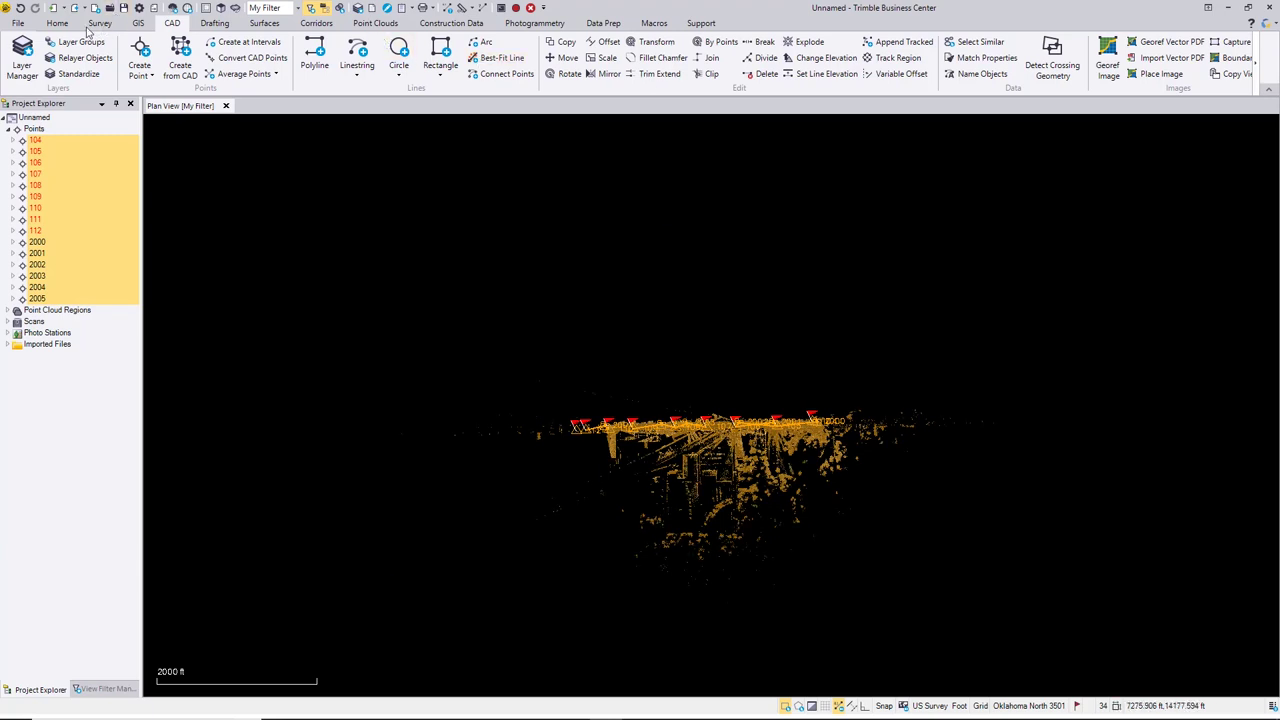
Step: Export the selected survey points to Google Earth
click(60, 24)
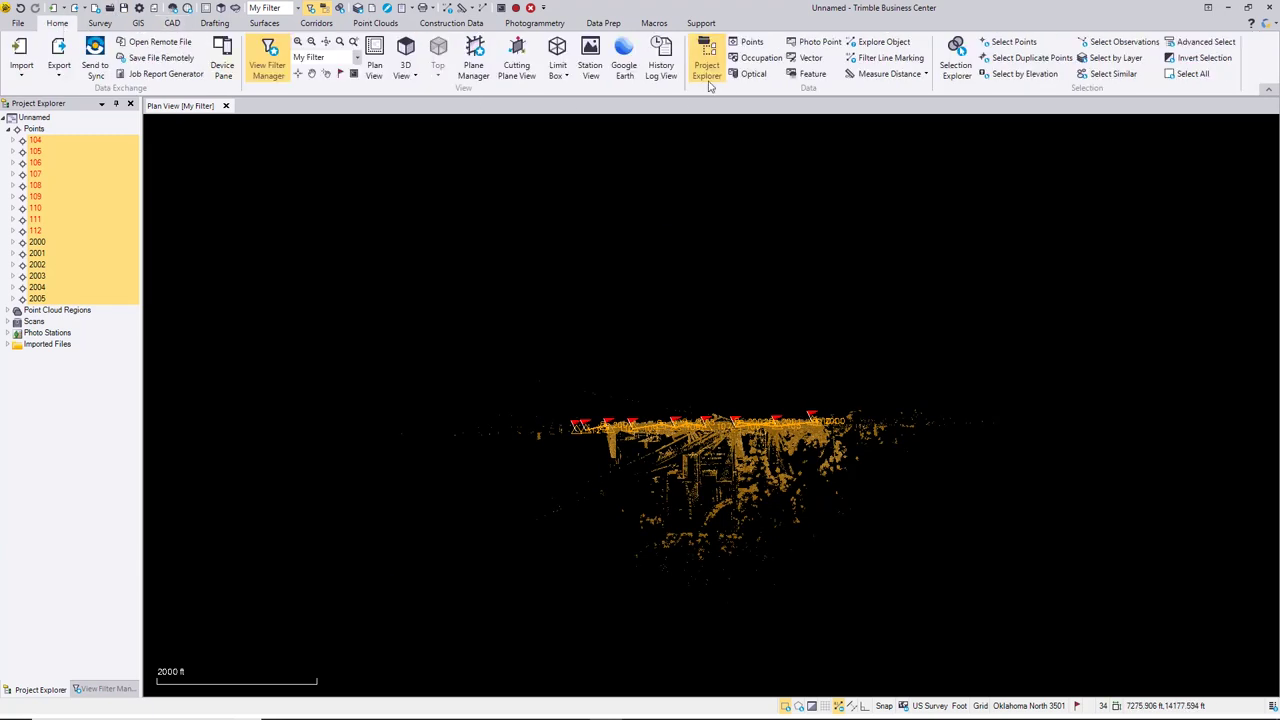
click(622, 58)
click(1199, 687)
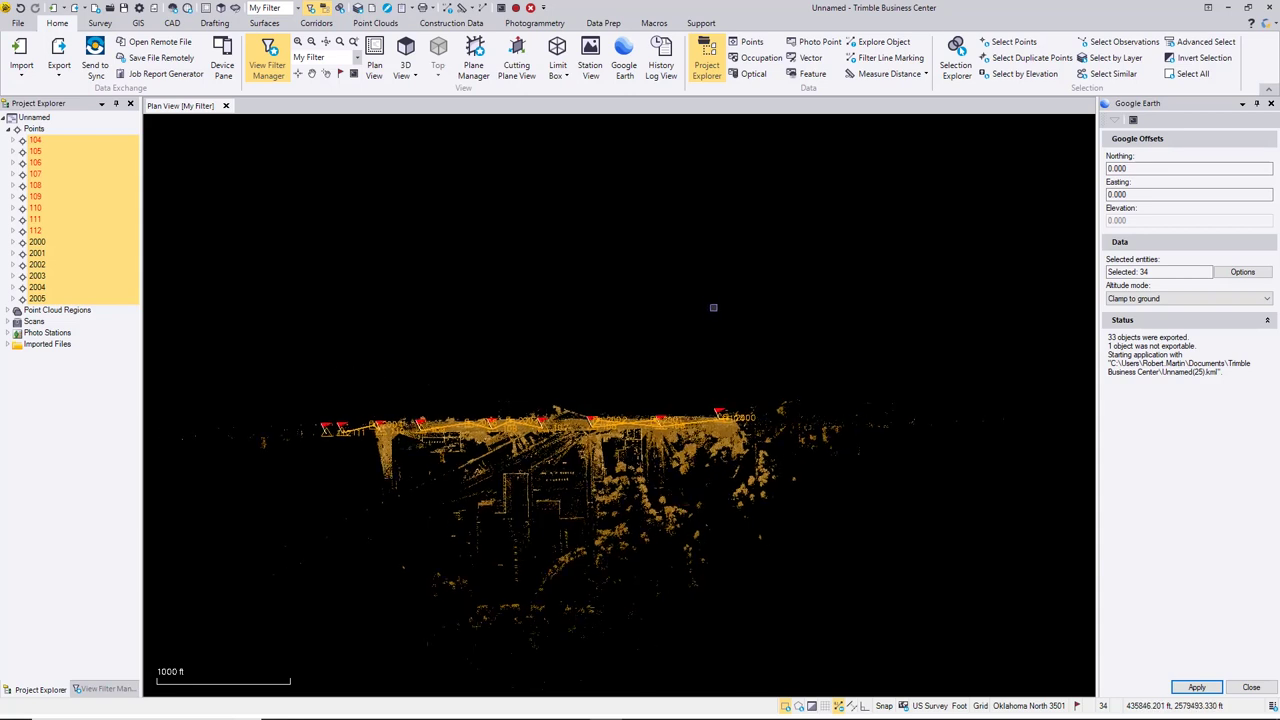
Step: Clear the point selection in the plan view
right_click(710, 307)
click(739, 373)
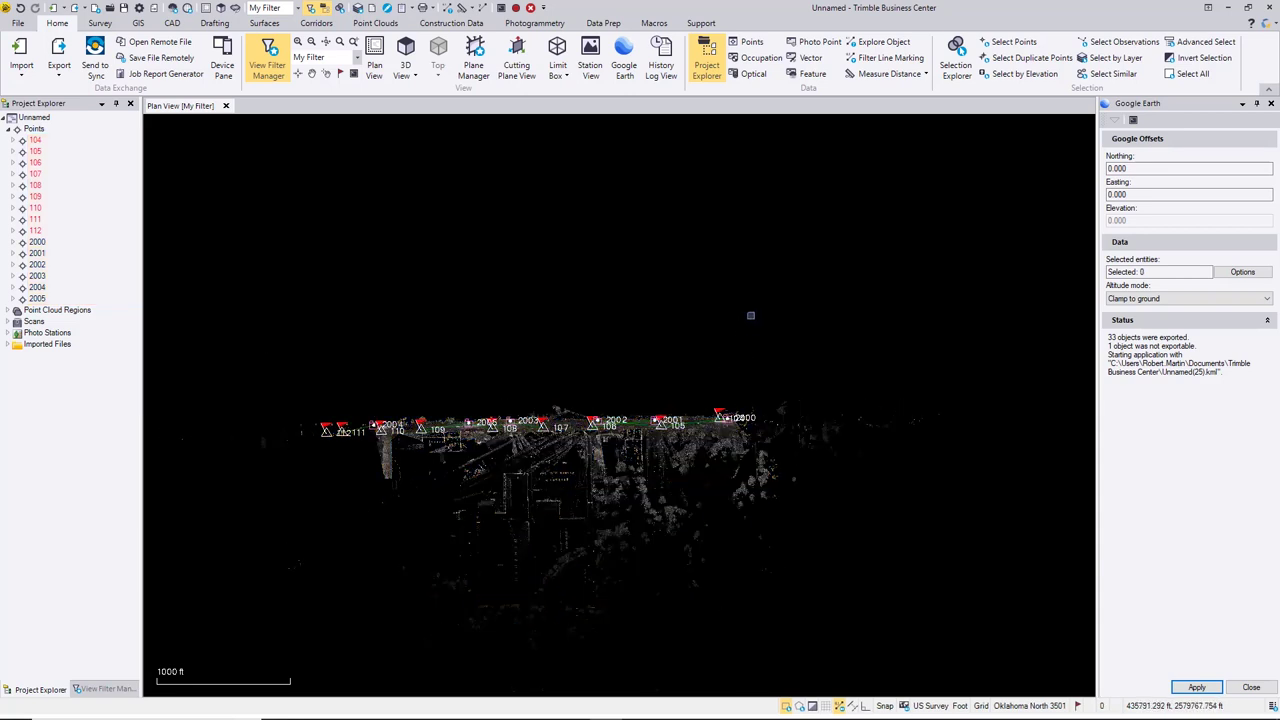
scroll(750, 313, up, 2)
scroll(740, 408, up, 1)
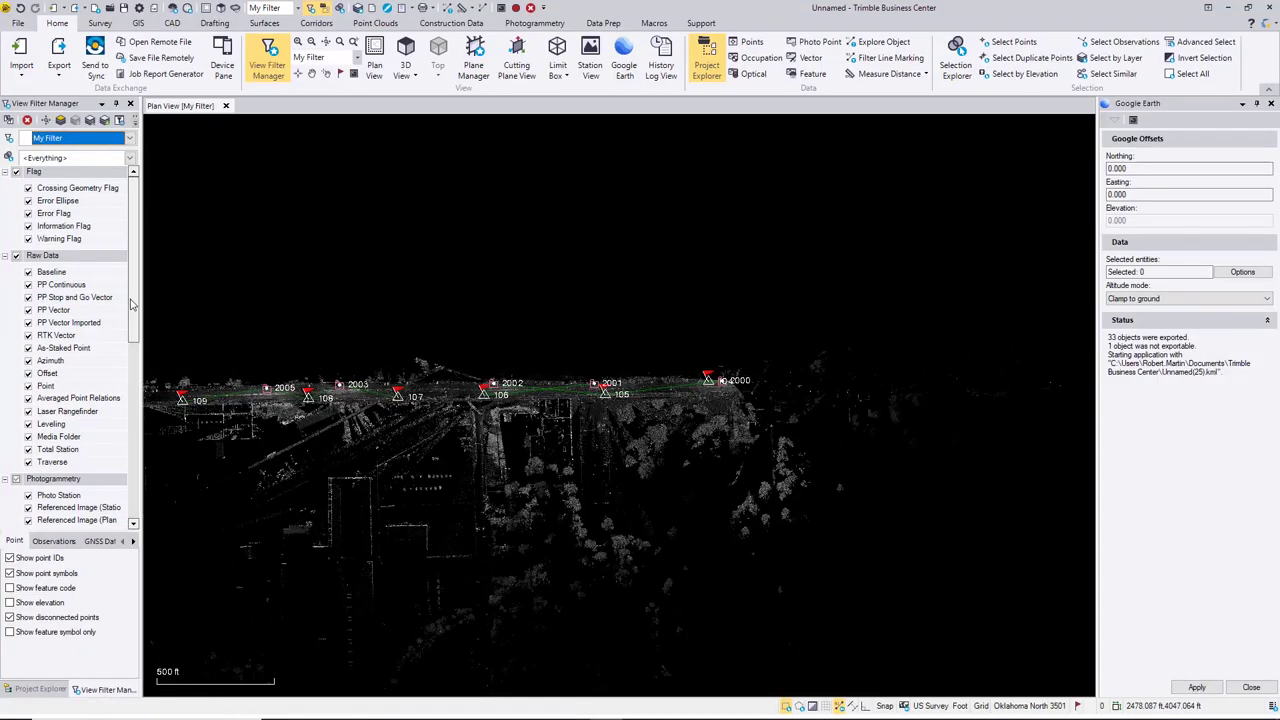
Step: Review the out-of-tolerance points in the Flags Pane, then return to Project Explorer
click(130, 304)
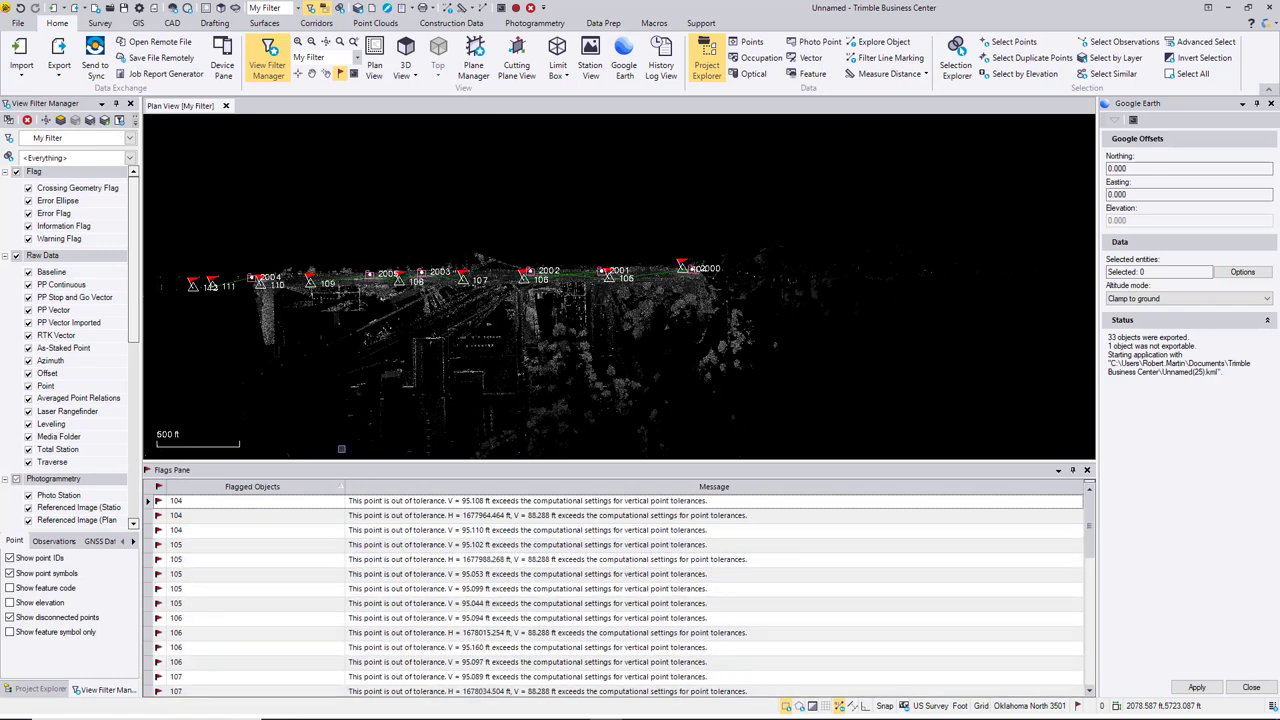
click(40, 690)
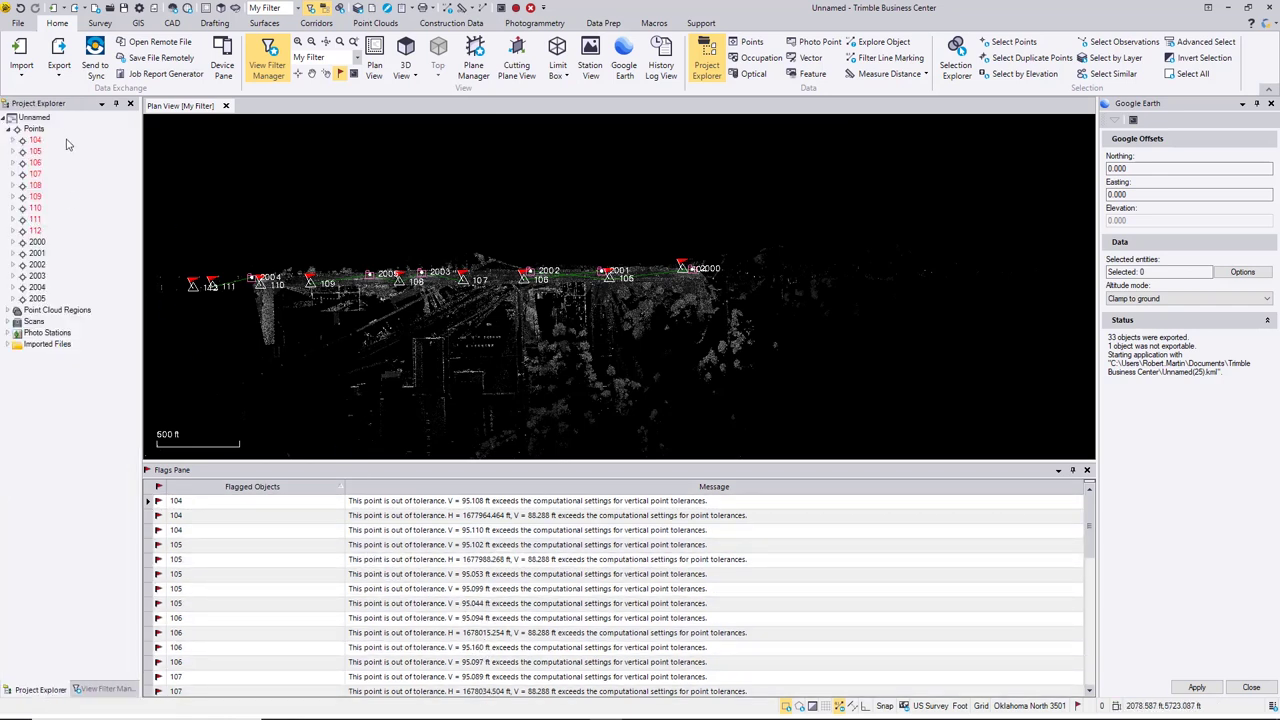
Step: Close the Flags Pane and delete point 104's Grid (pine.job) record
click(15, 141)
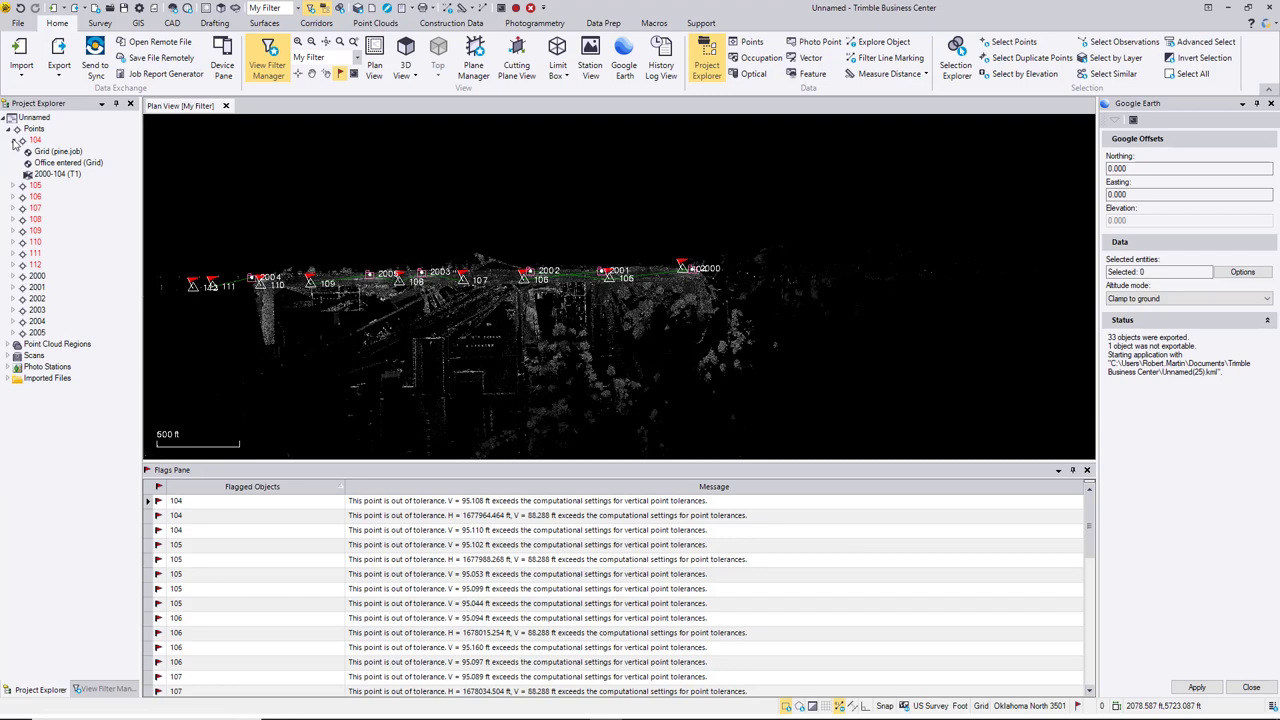
click(44, 154)
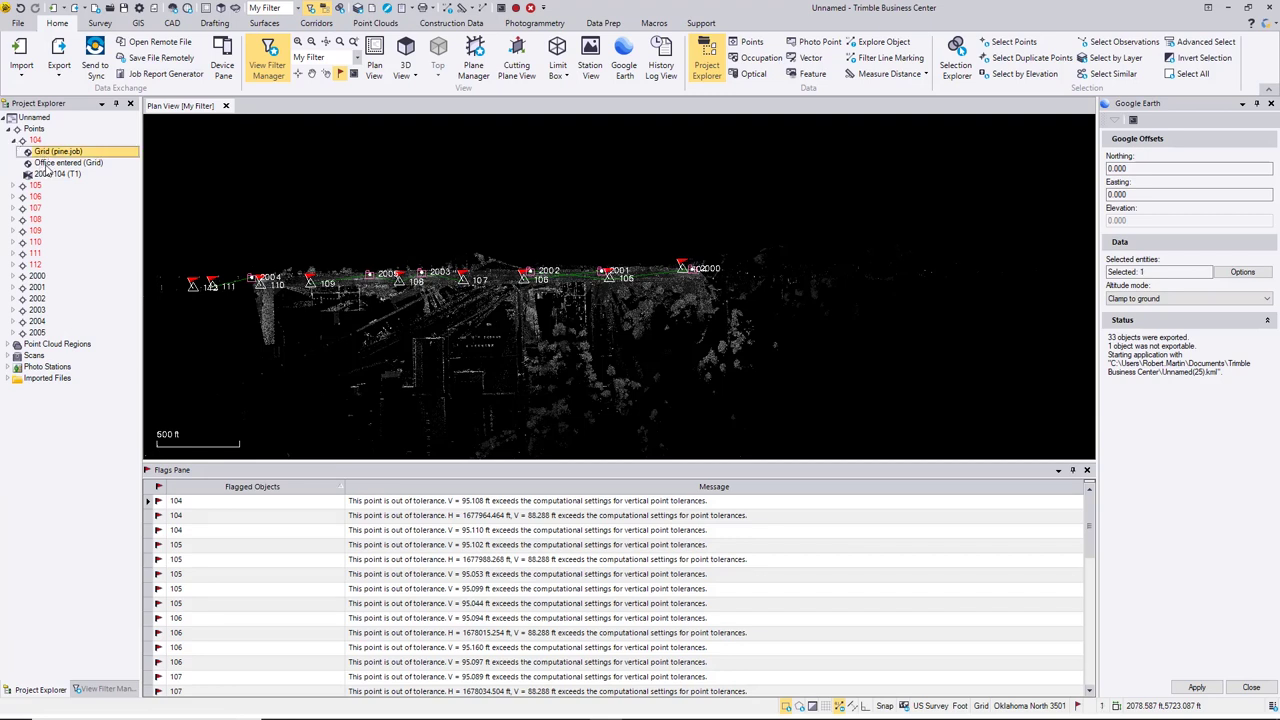
click(60, 165)
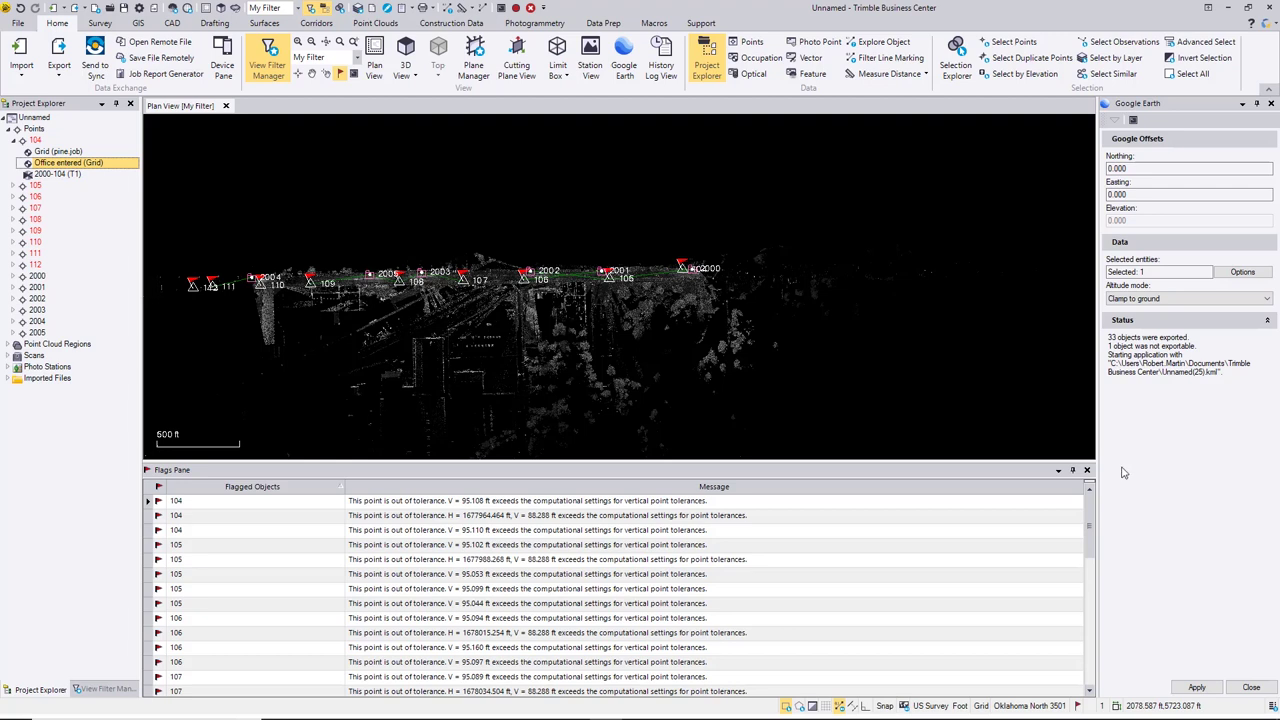
click(1088, 471)
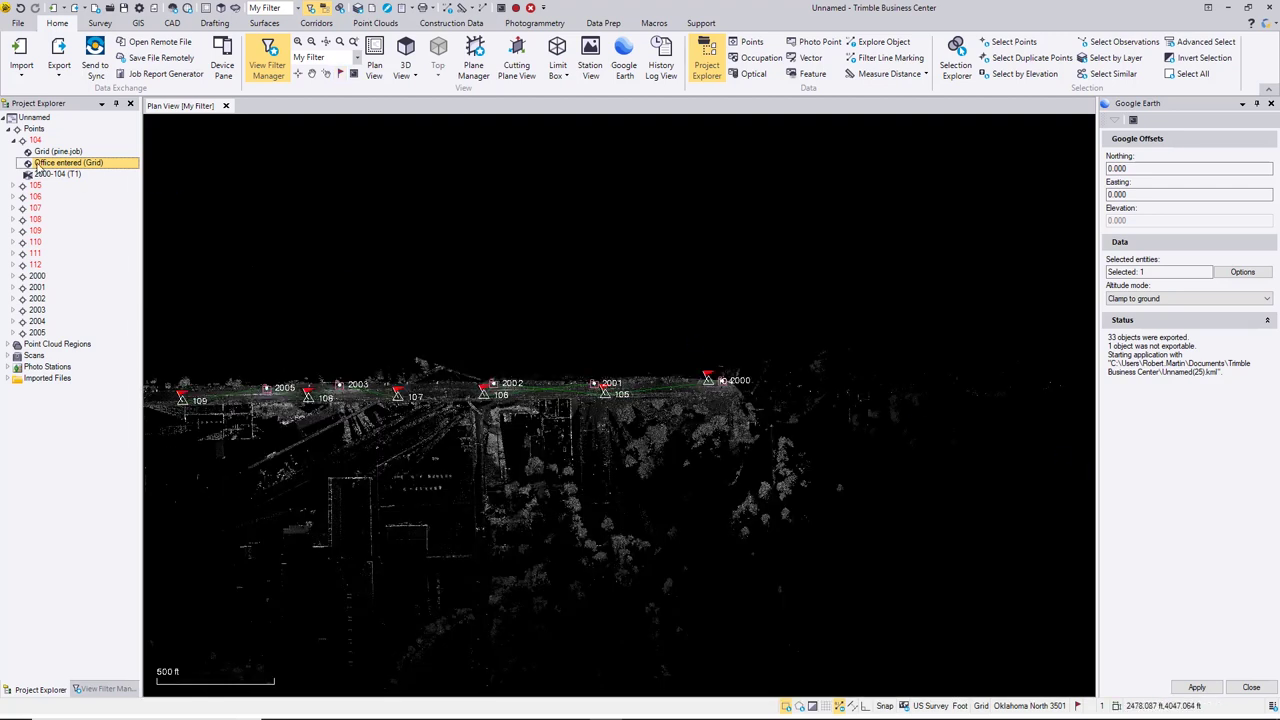
click(45, 154)
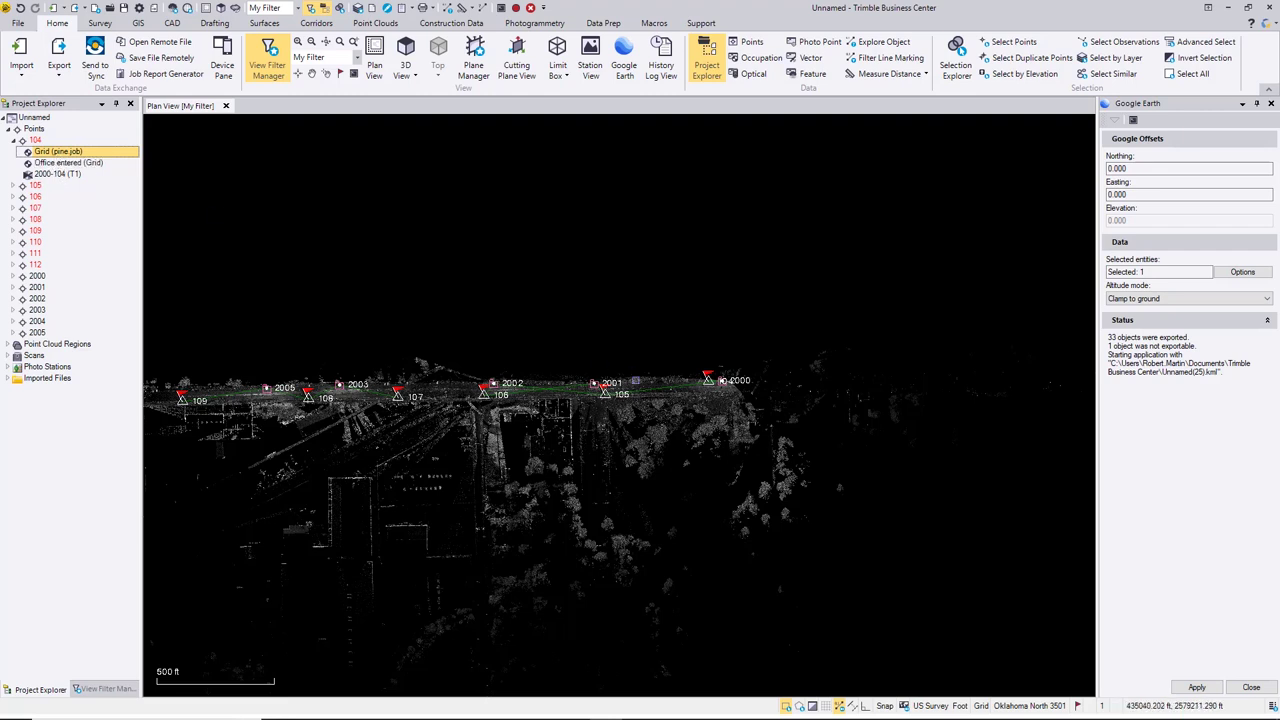
right_click(55, 158)
click(66, 162)
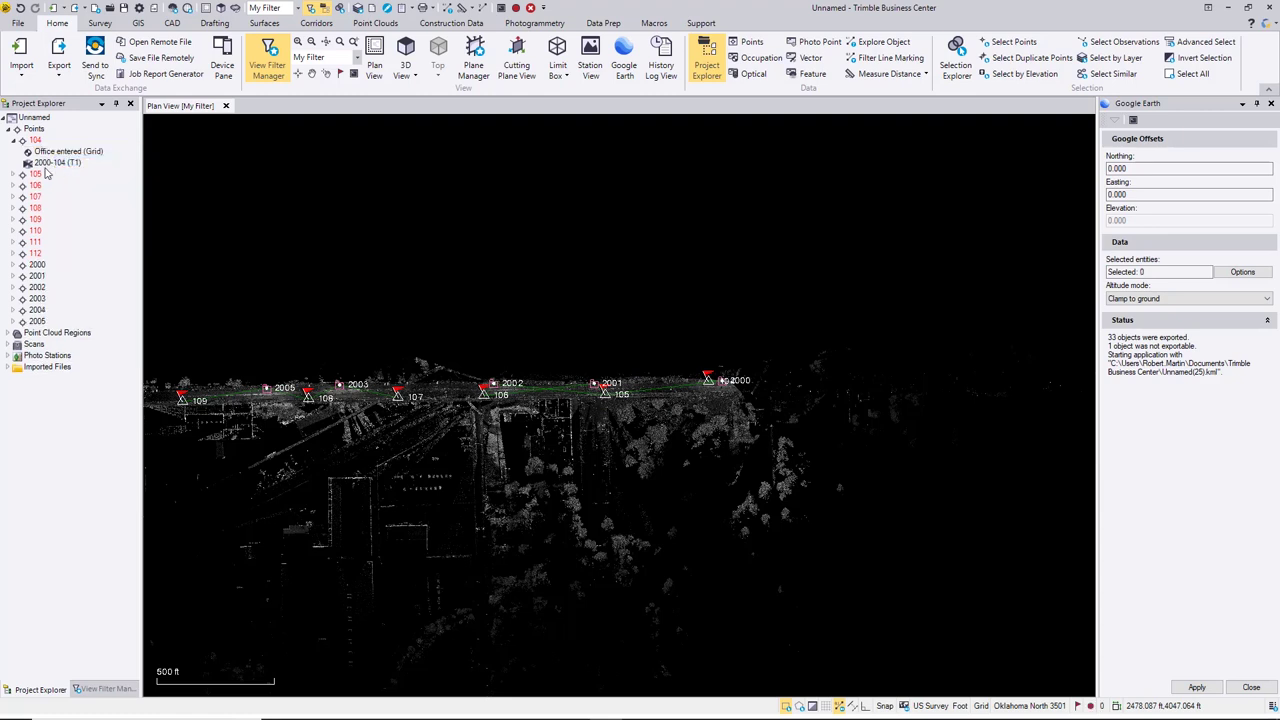
Step: Delete the Grid (pine.job) records of points 105, 106 and 107
click(14, 175)
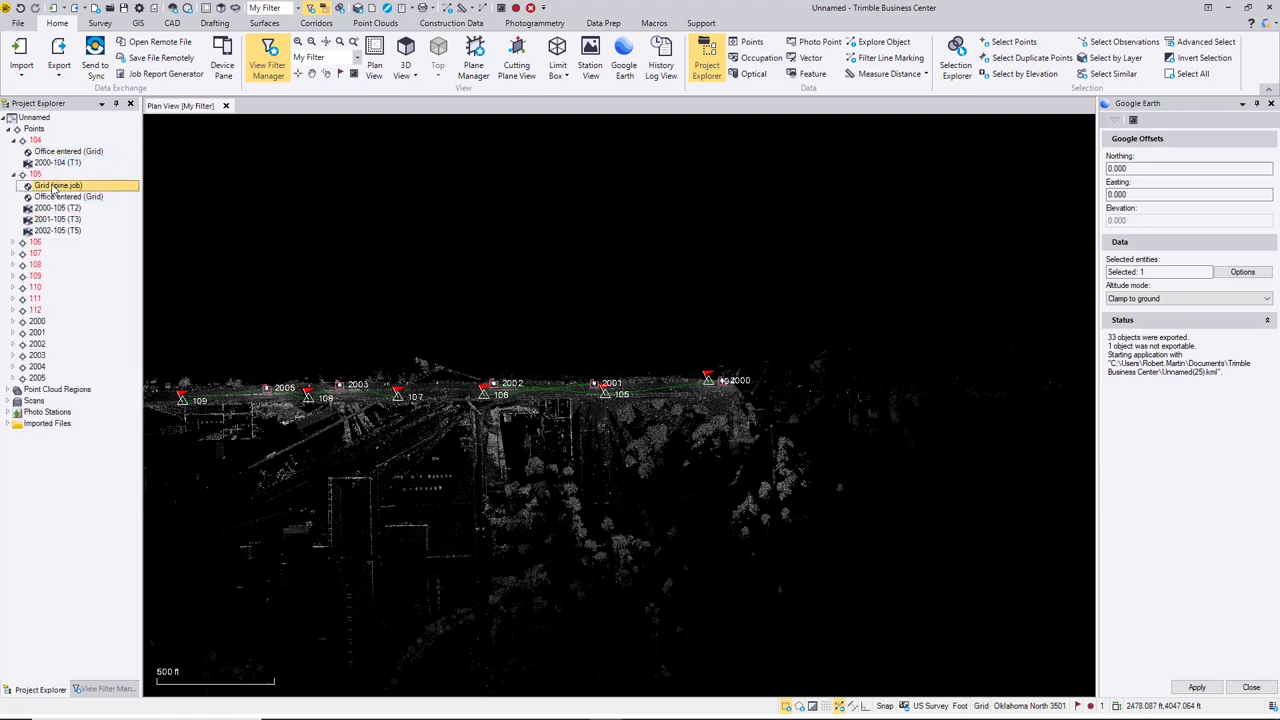
right_click(51, 186)
click(72, 193)
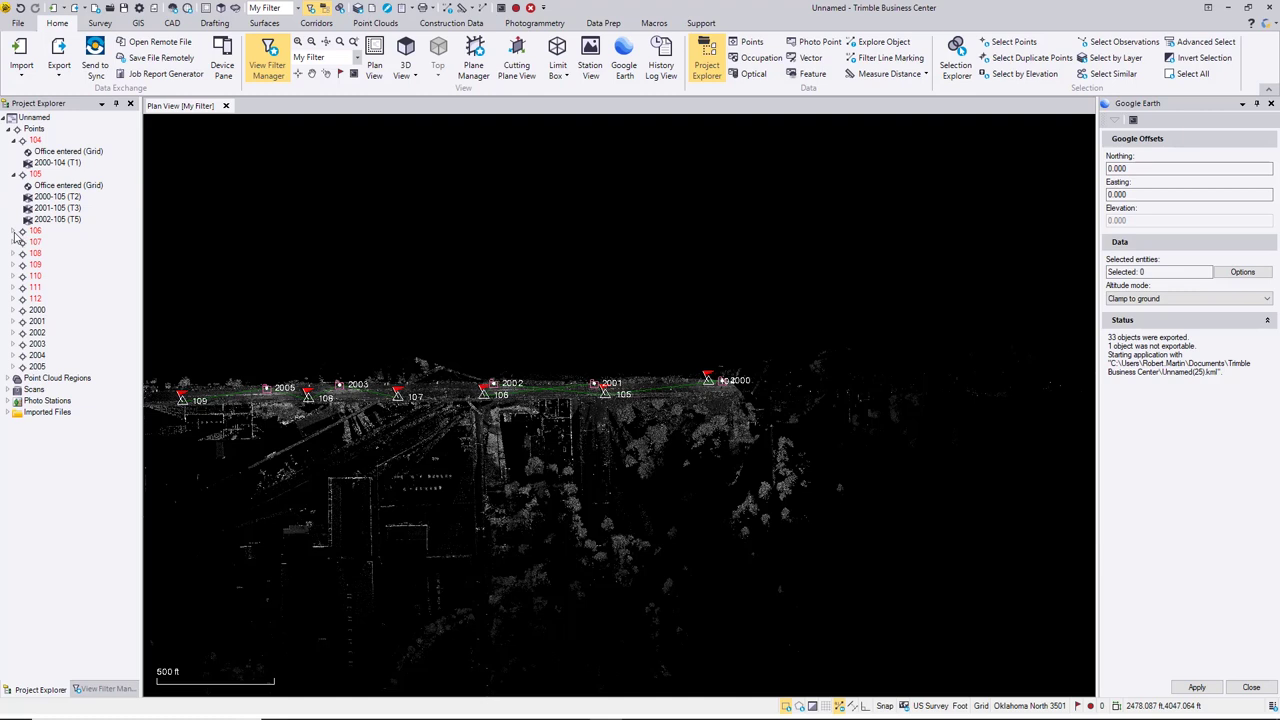
click(14, 231)
right_click(45, 250)
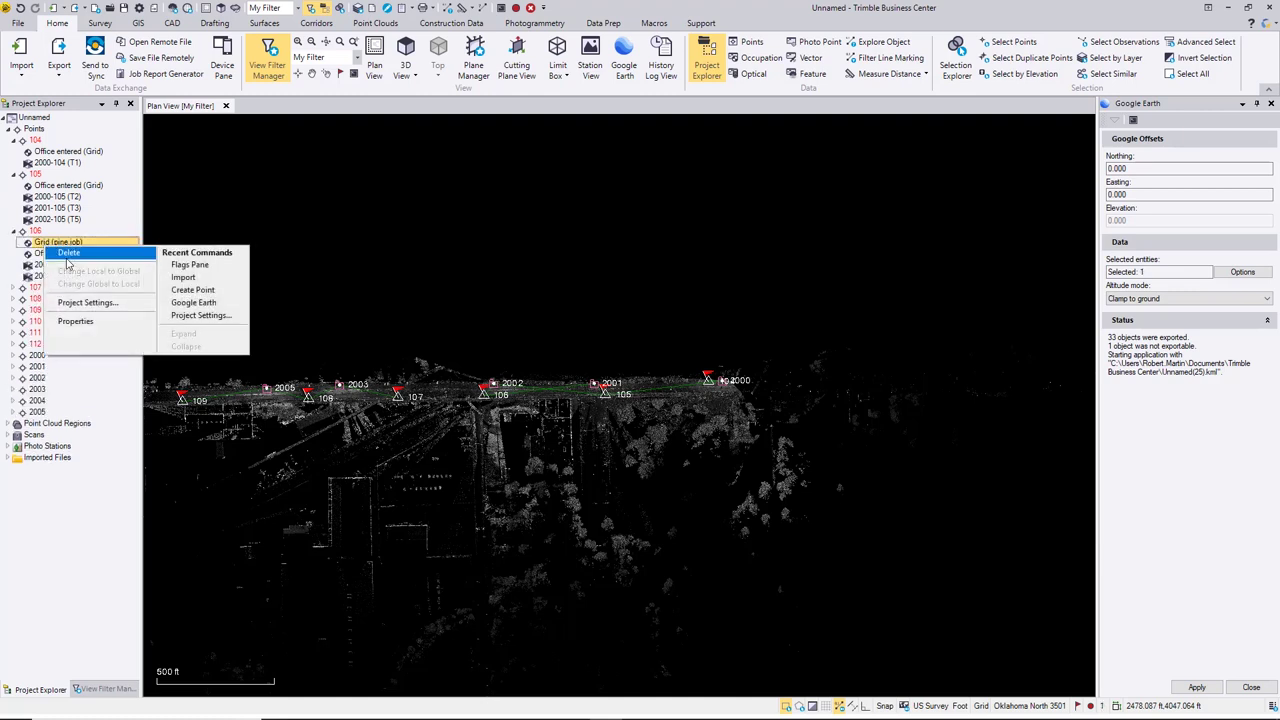
click(55, 252)
click(14, 277)
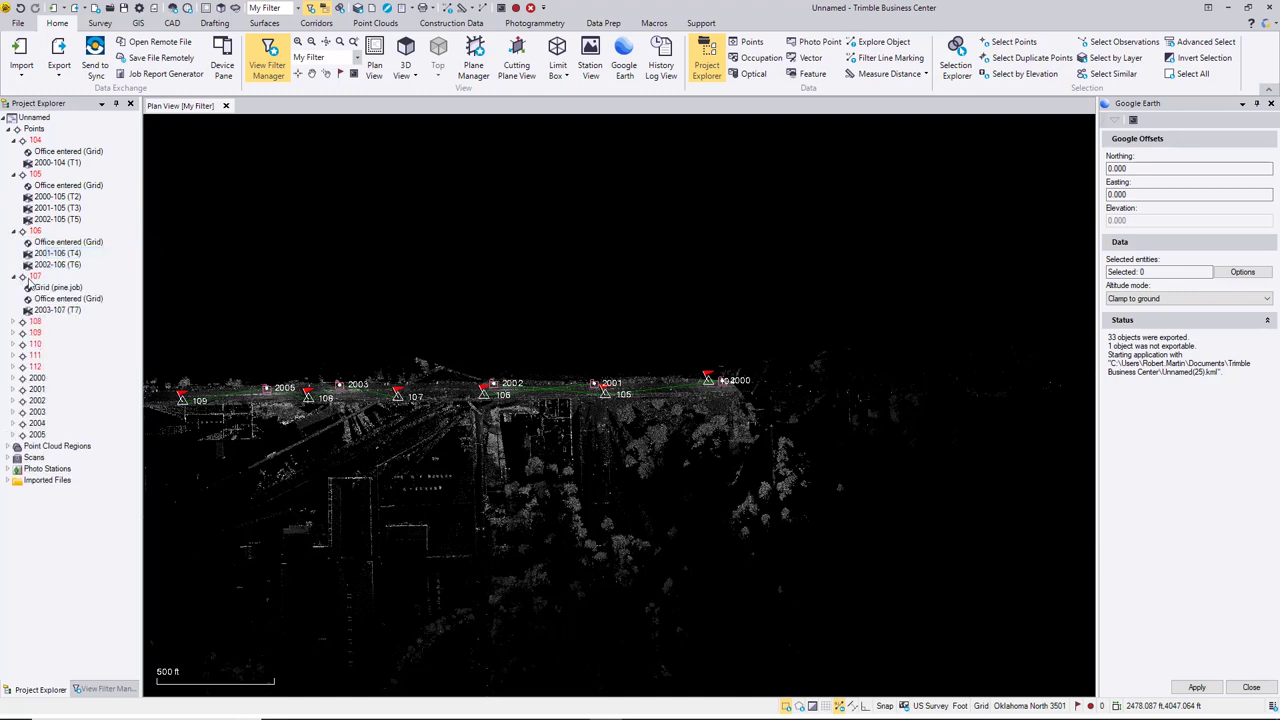
click(55, 288)
right_click(55, 289)
click(63, 293)
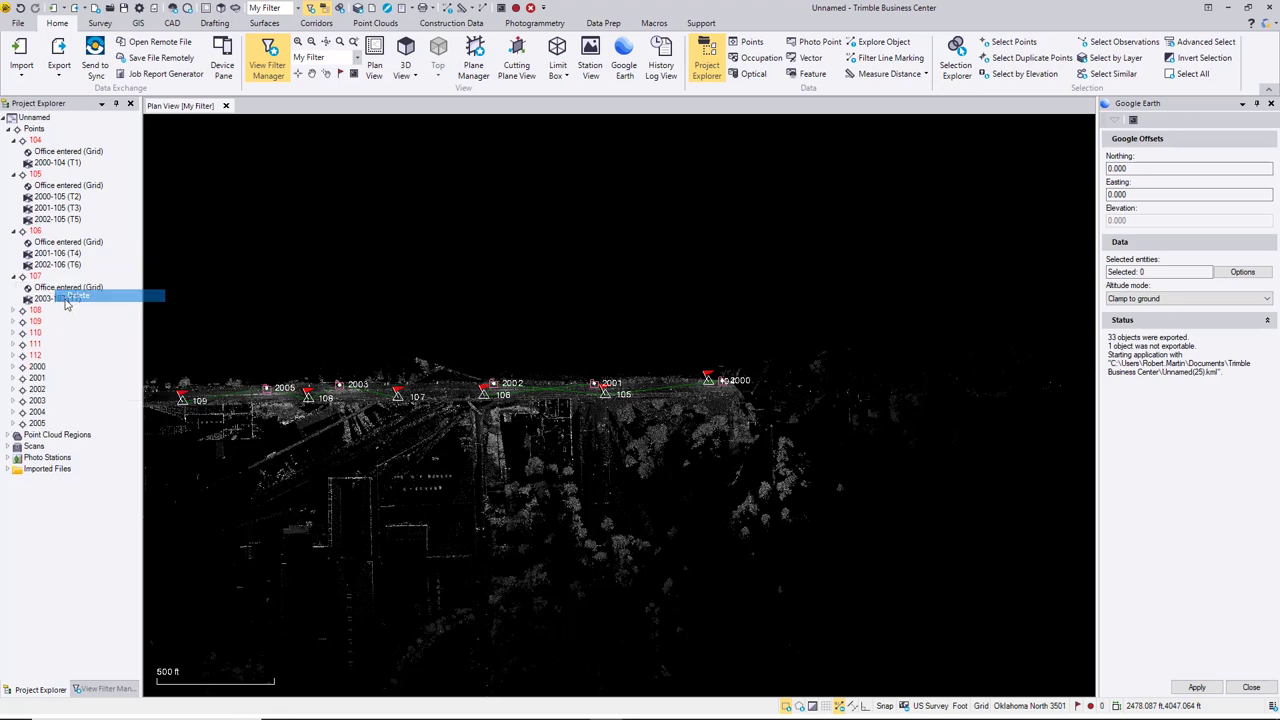
Step: Delete the Grid (pine.job) records of points 108, 109 and 110
click(15, 310)
click(72, 323)
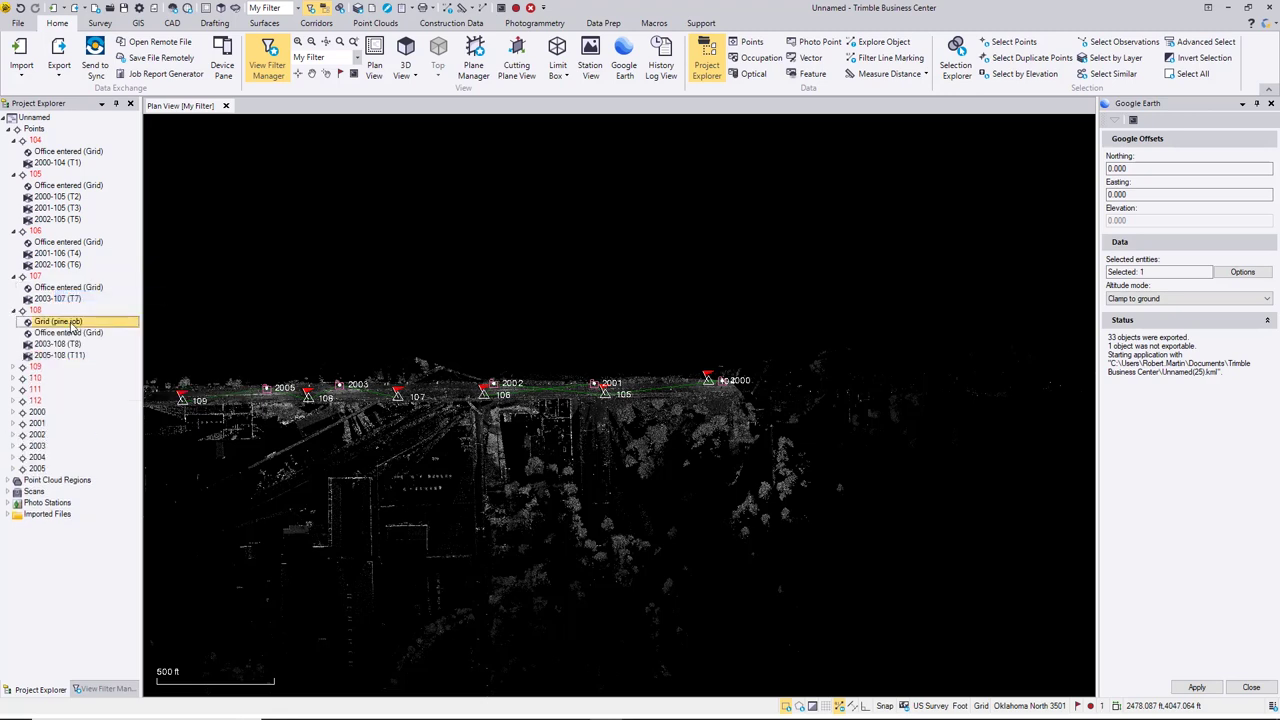
right_click(70, 322)
click(87, 331)
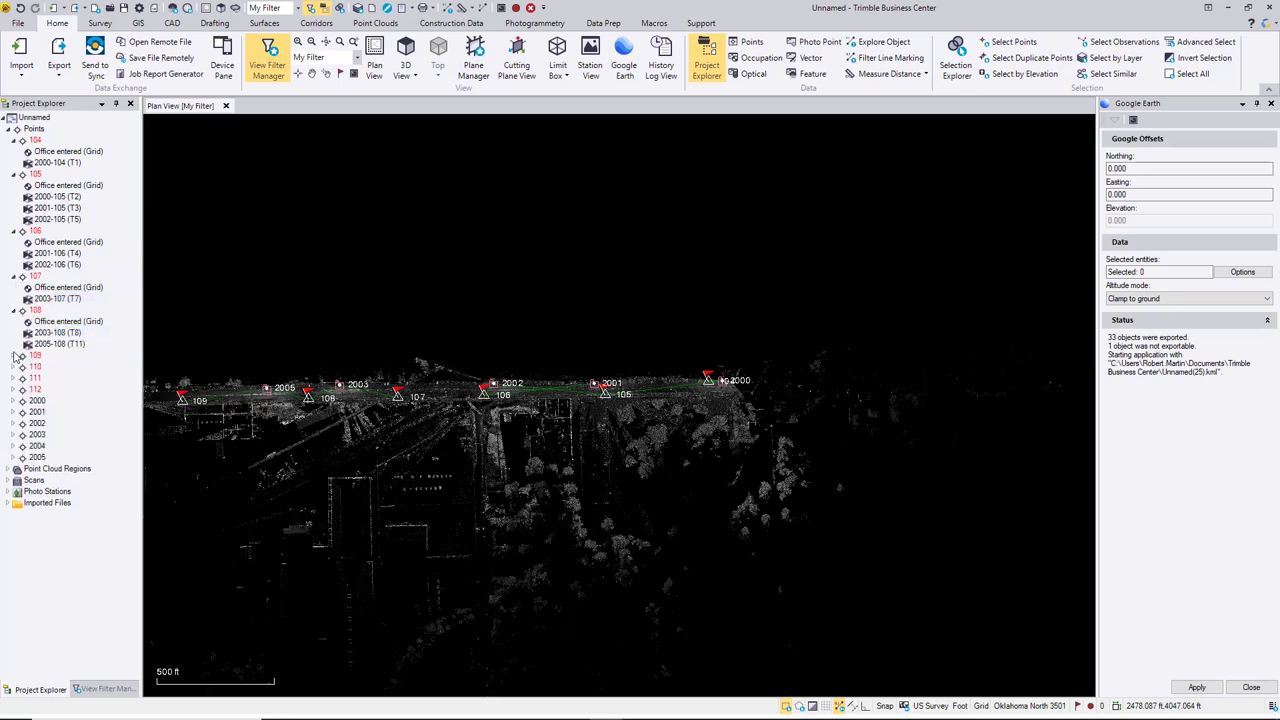
click(16, 356)
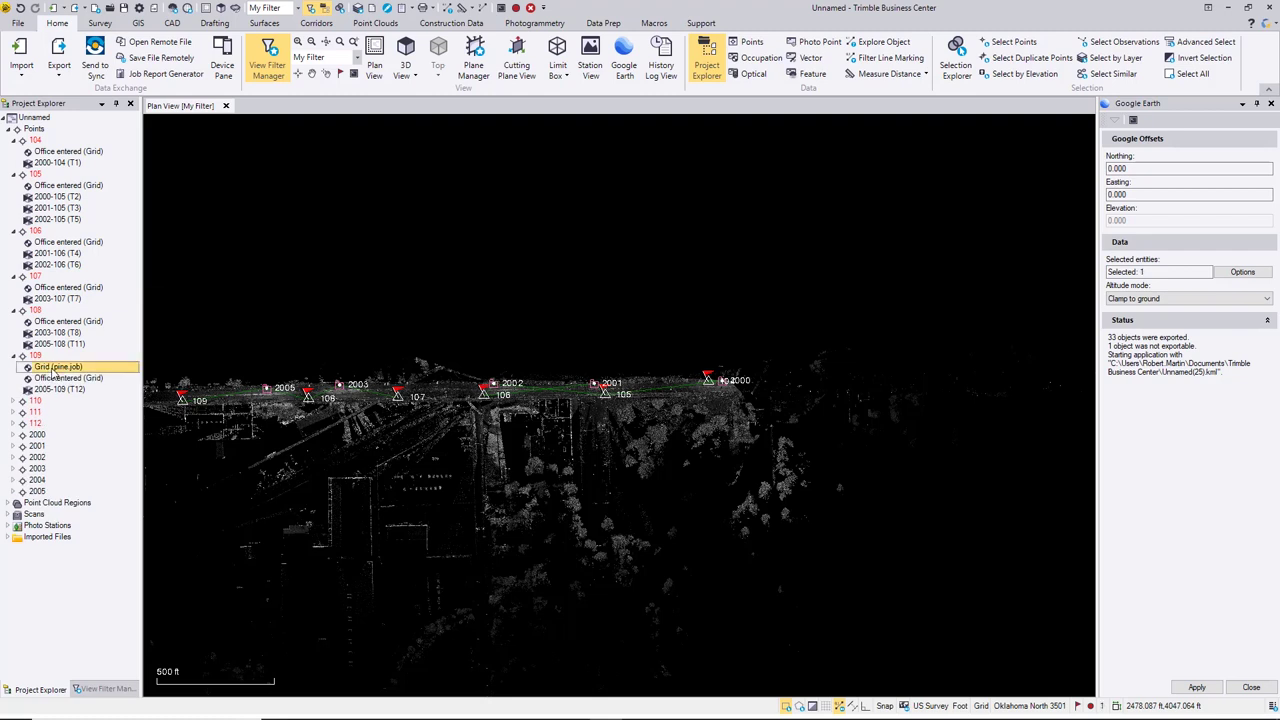
right_click(55, 375)
click(70, 378)
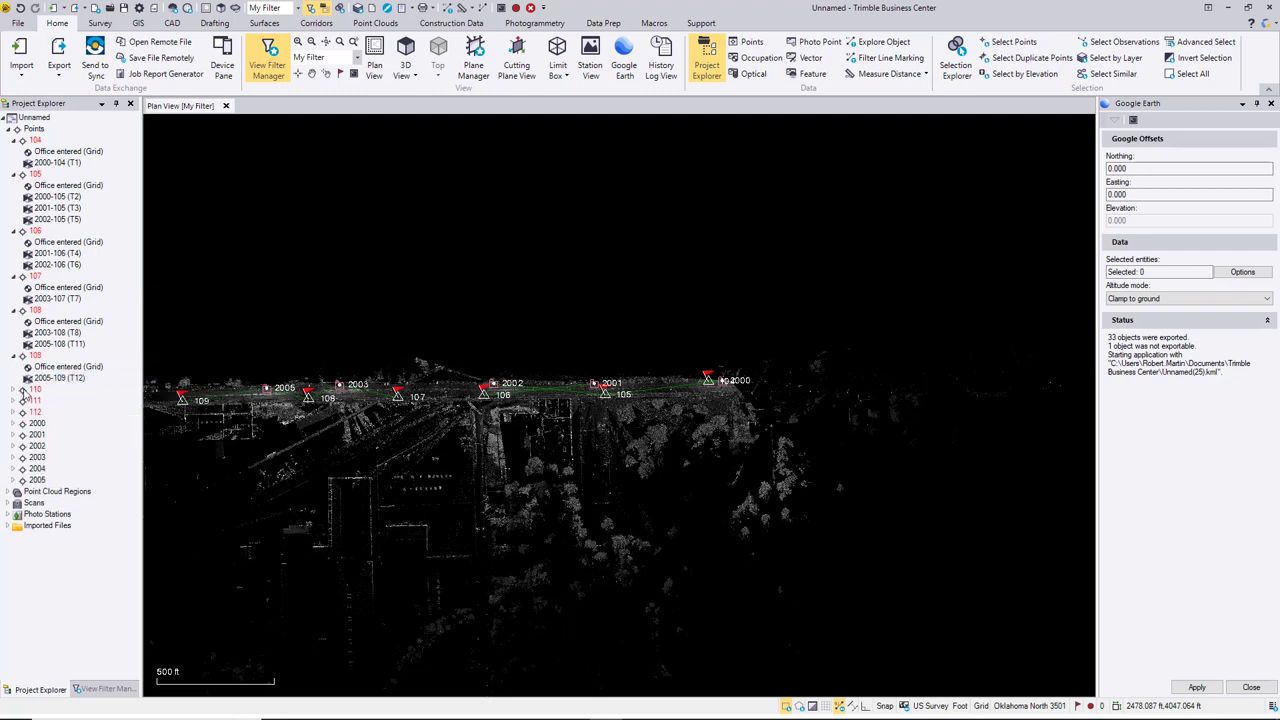
click(15, 390)
click(49, 401)
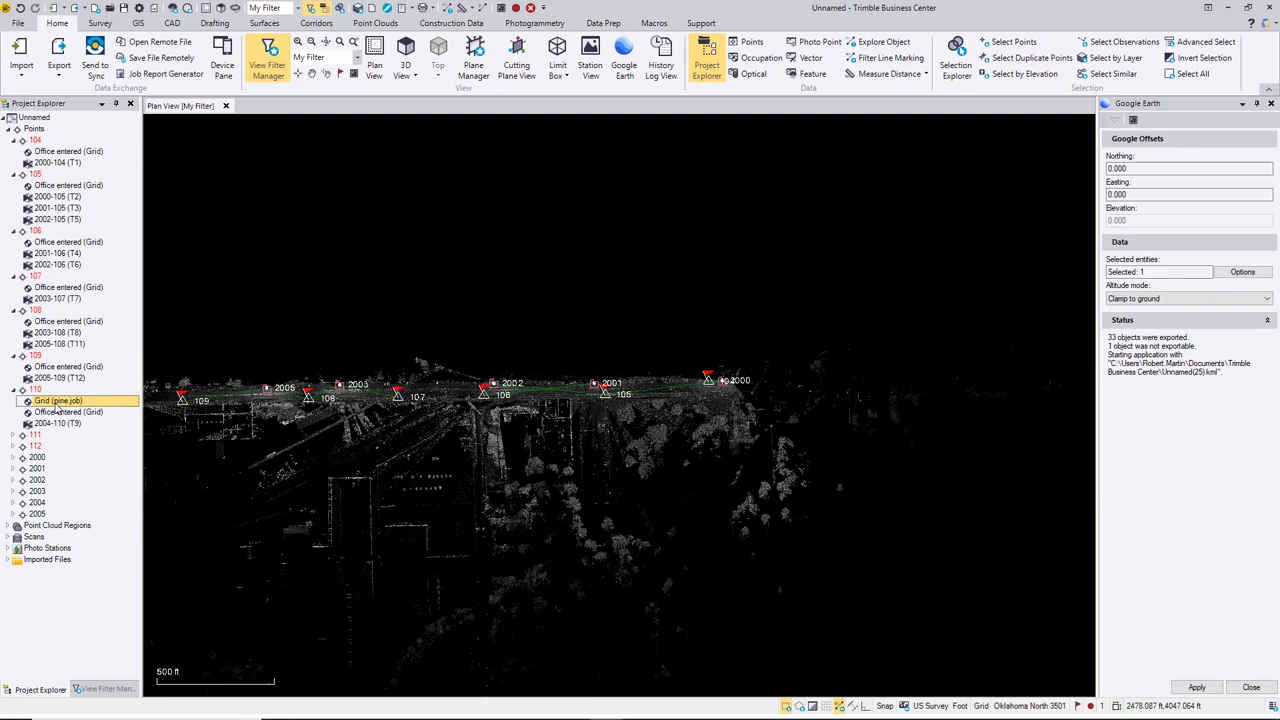
right_click(57, 403)
click(70, 411)
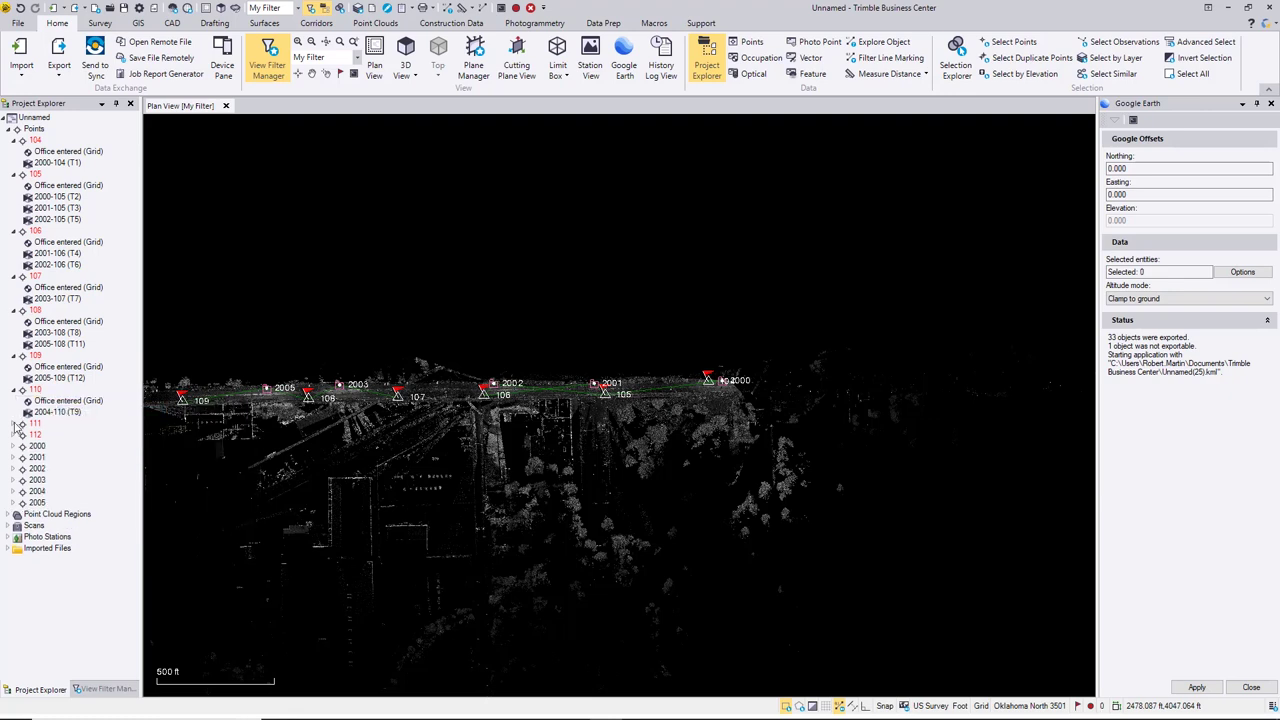
Step: Delete the Grid (pine.job) records of points 111 and 112
click(15, 424)
right_click(50, 435)
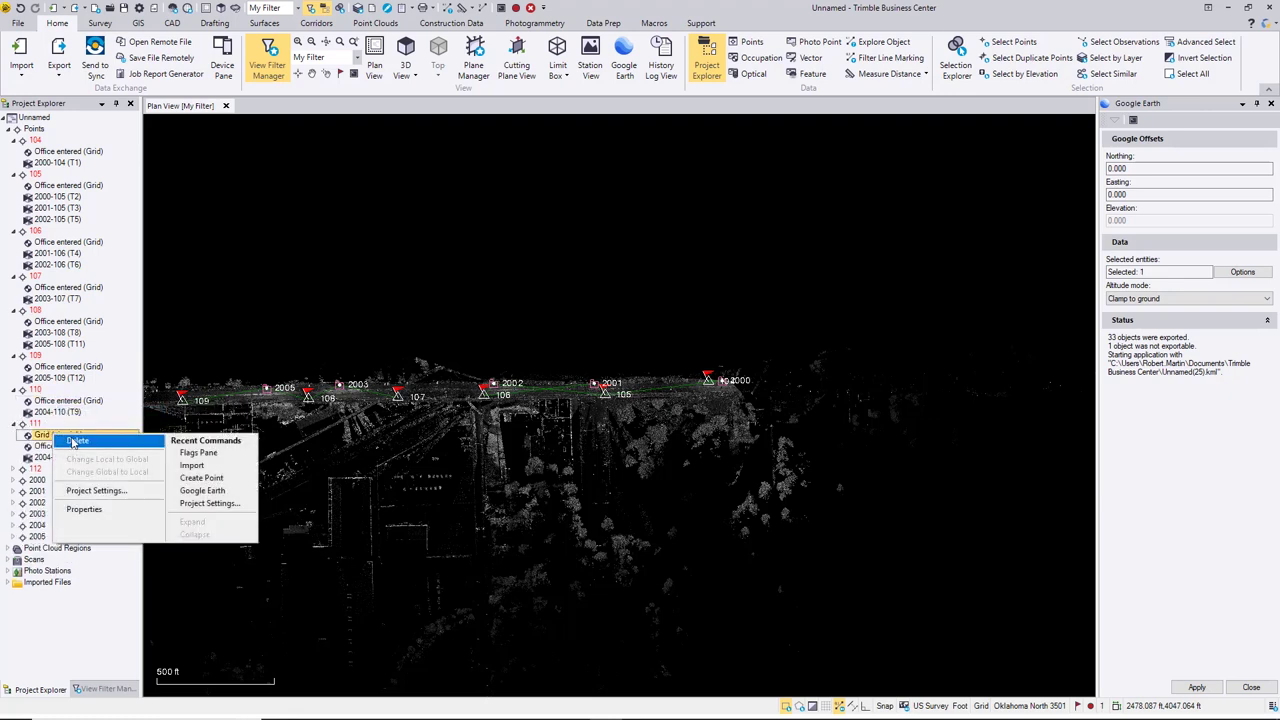
click(72, 441)
click(14, 457)
click(55, 469)
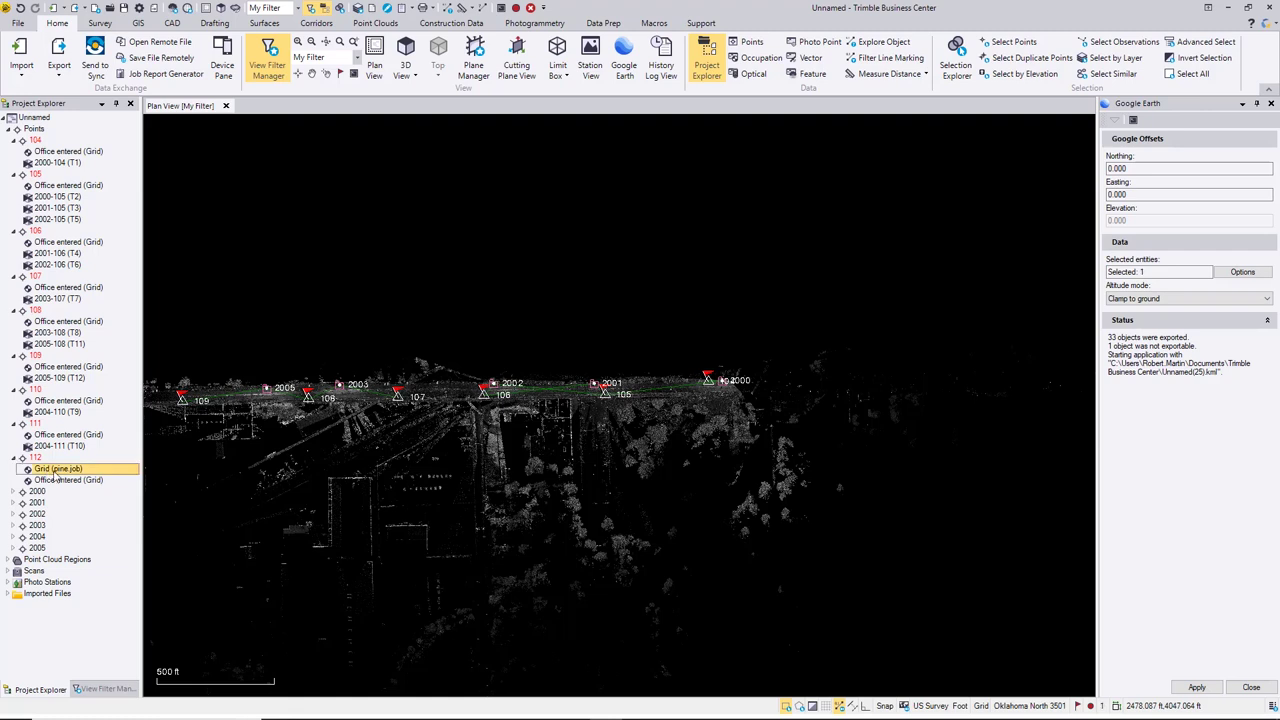
right_click(57, 476)
click(70, 481)
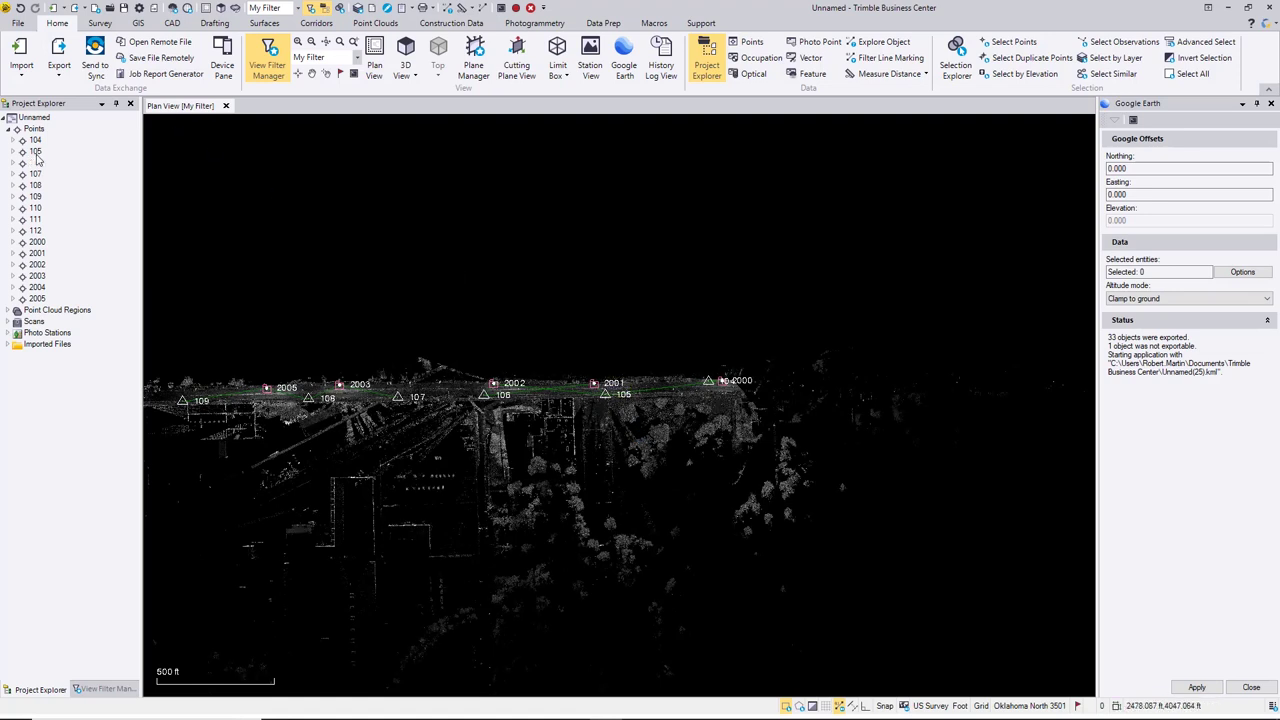
Step: Zoom the plan view to inspect the now-unflagged control points 104–112
scroll(620, 400, down, 2)
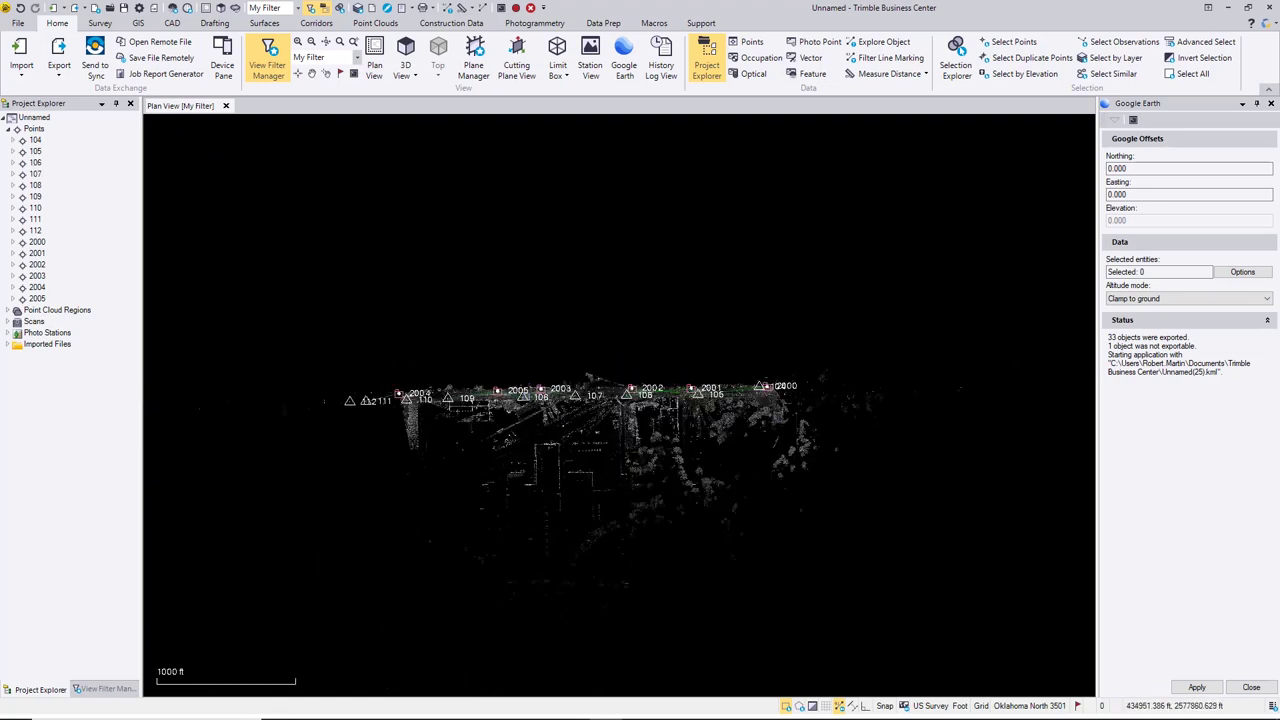
scroll(620, 400, up, 4)
scroll(514, 388, up, 2)
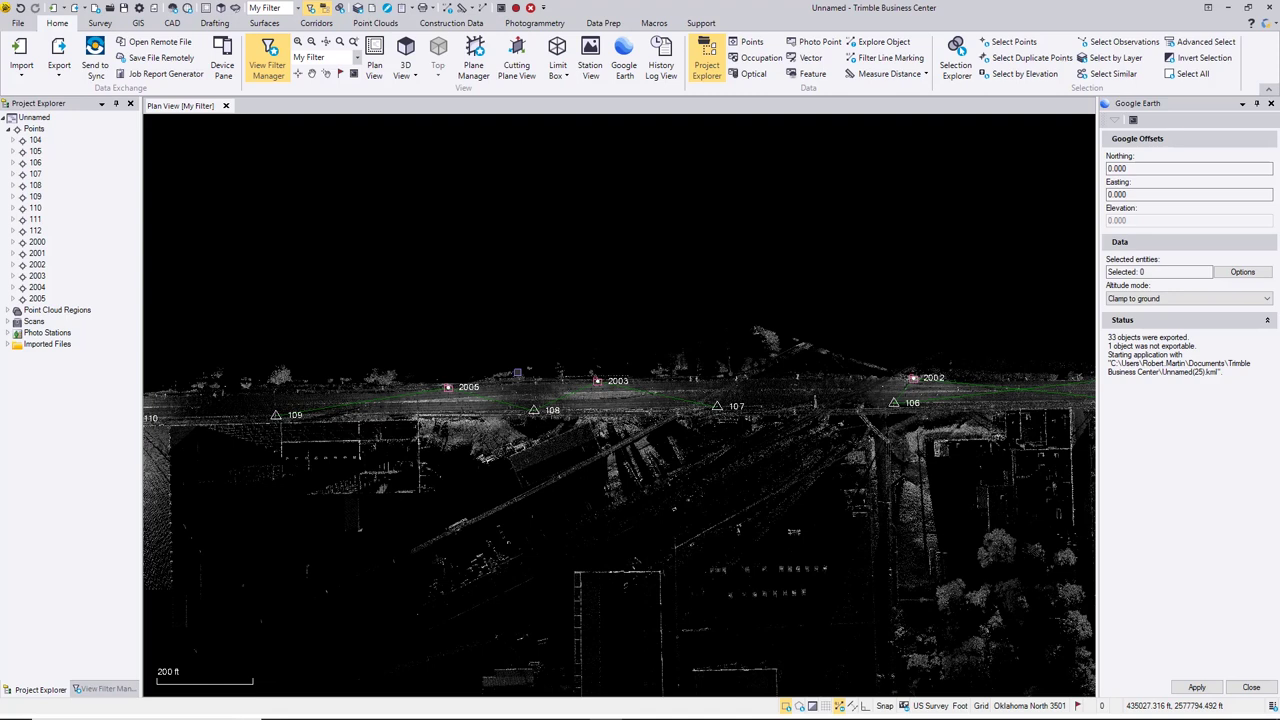